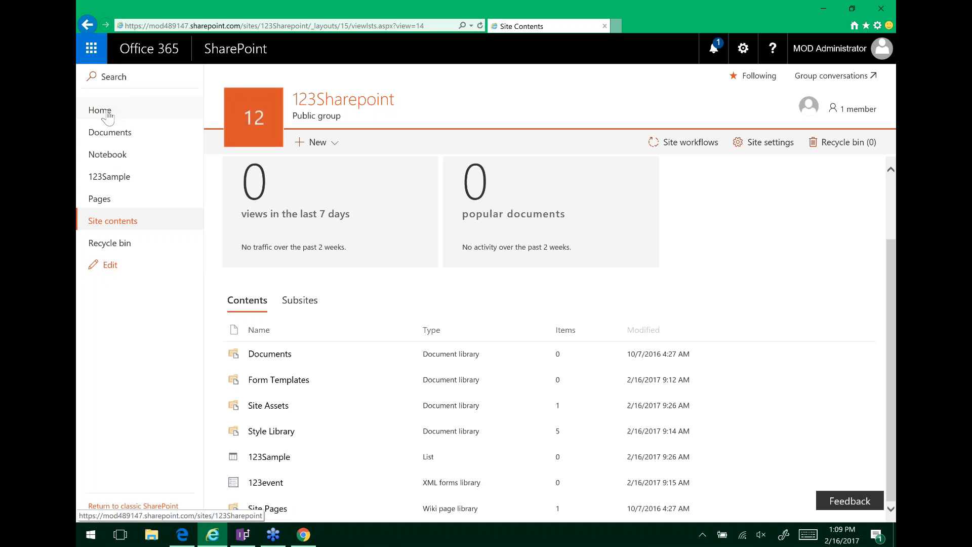
From the site's home page, create a list named Event Registration with the description "Annual board of directors meeting", shown in site navigation
click(98, 117)
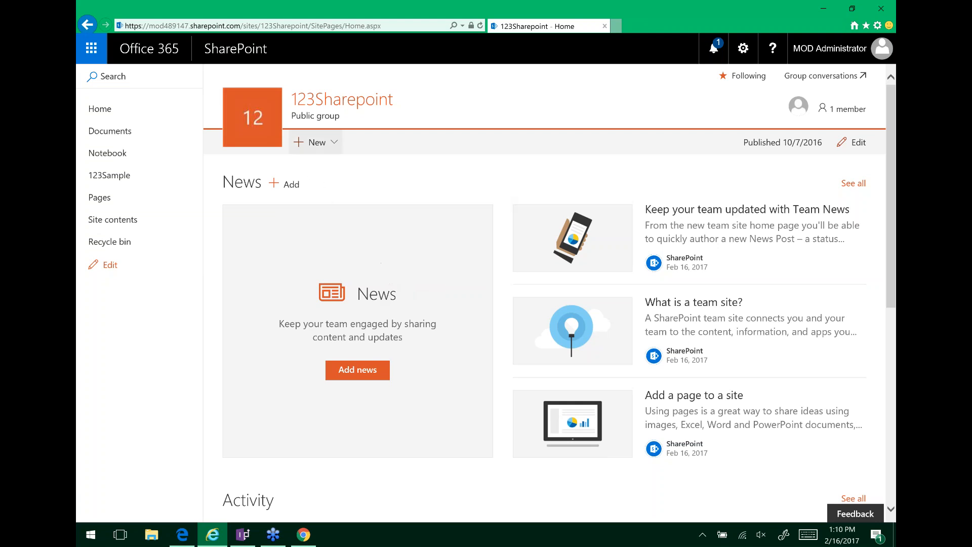
click(329, 147)
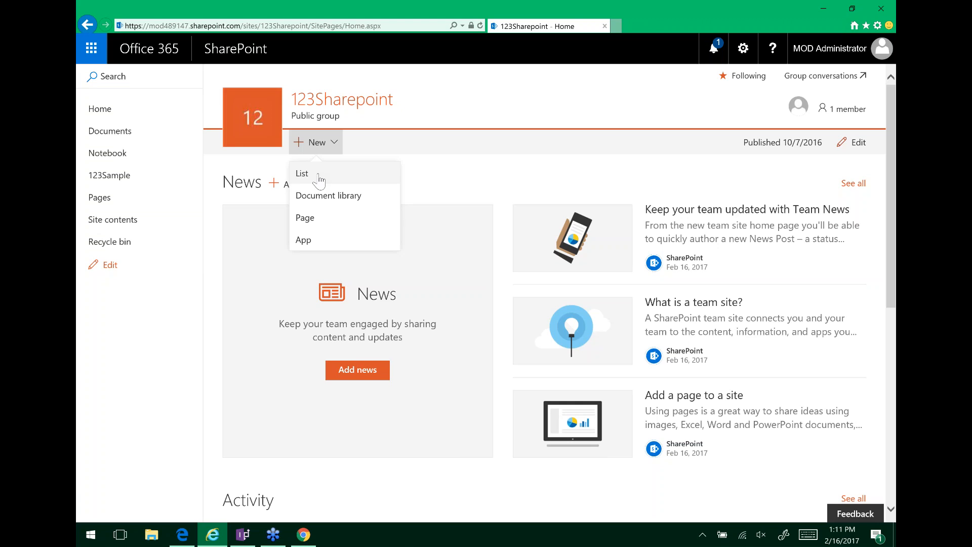
click(318, 175)
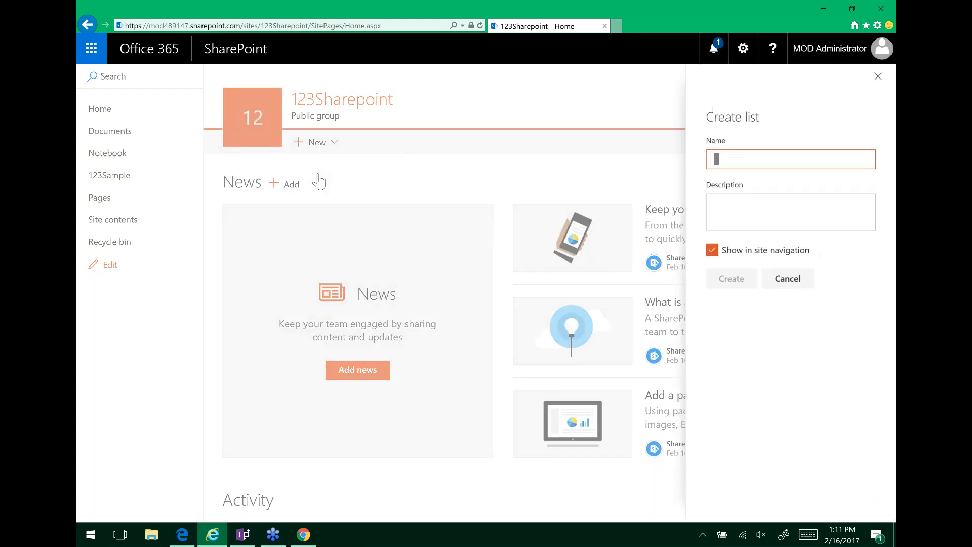
text(E)
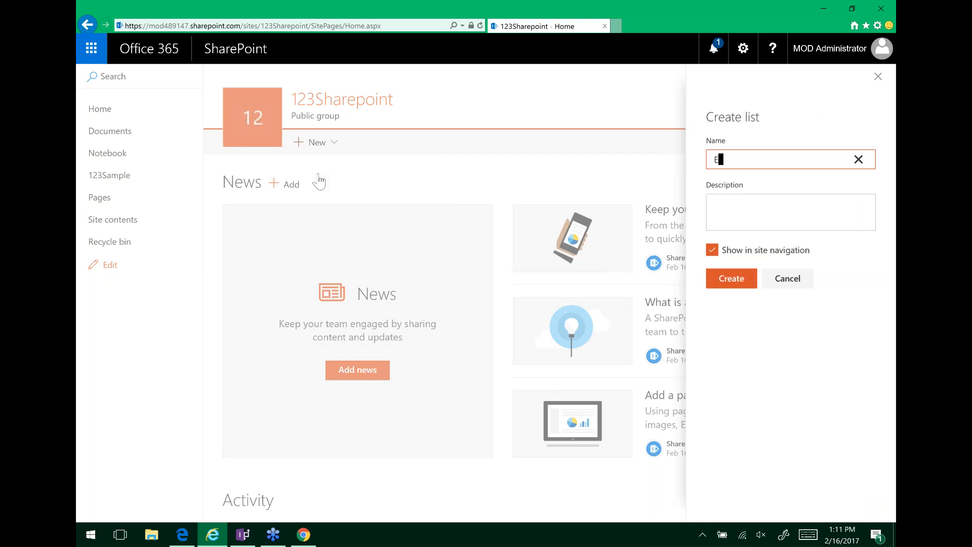
text(vent Registration)
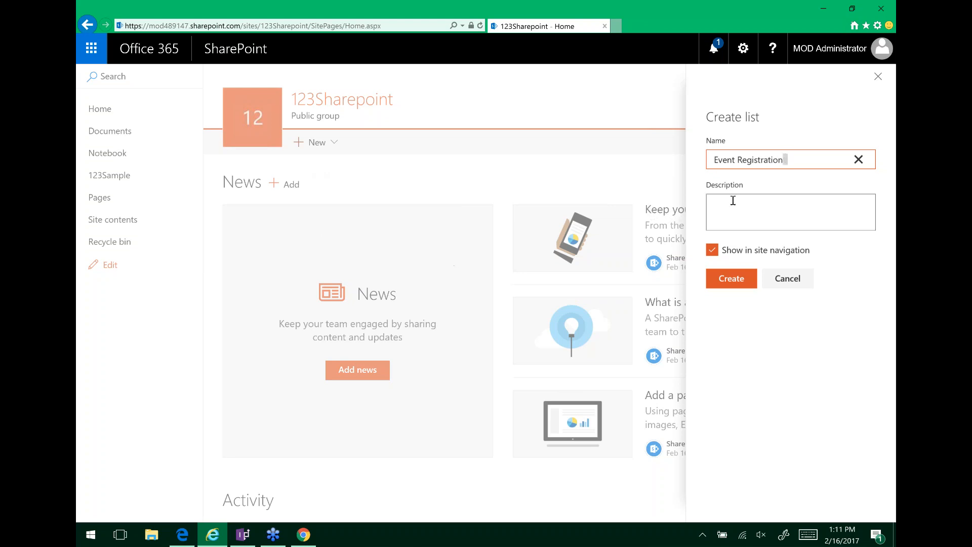
click(749, 212)
text(A)
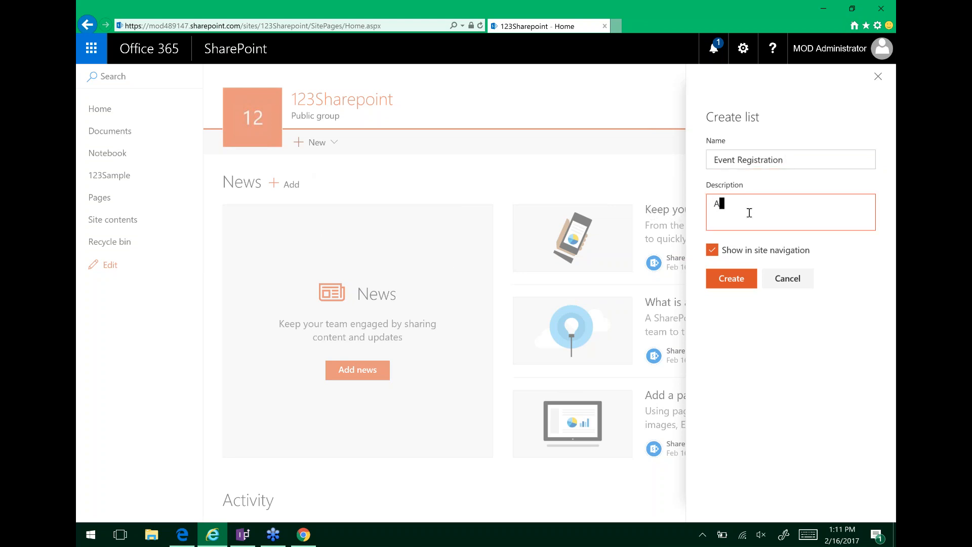
text(nnual board of directors meeting)
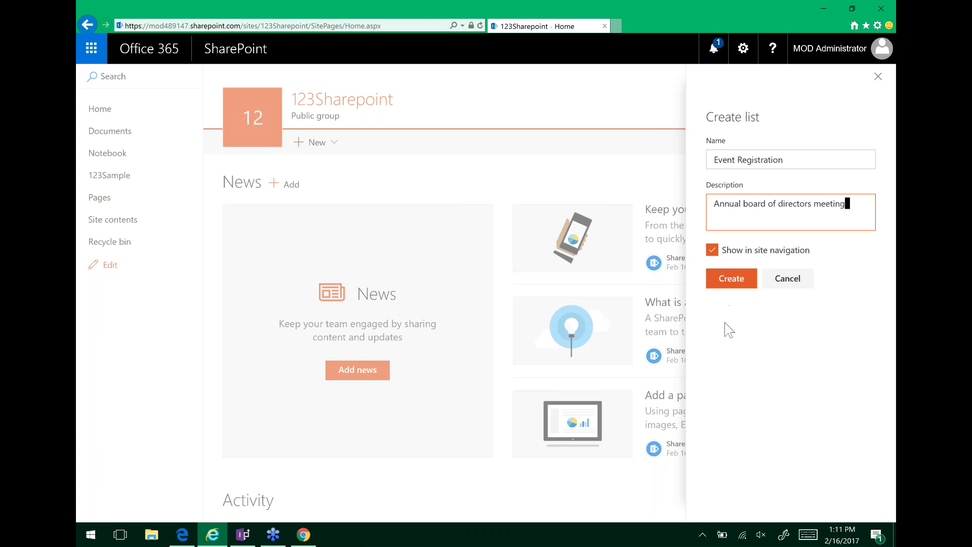
click(729, 285)
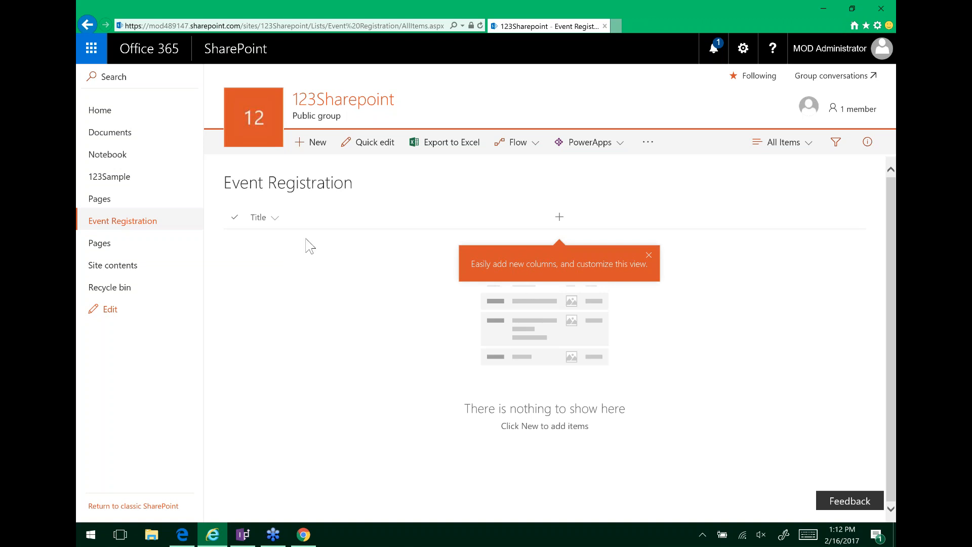
Add a single line of text column named First Name to the Event Registration list
click(561, 221)
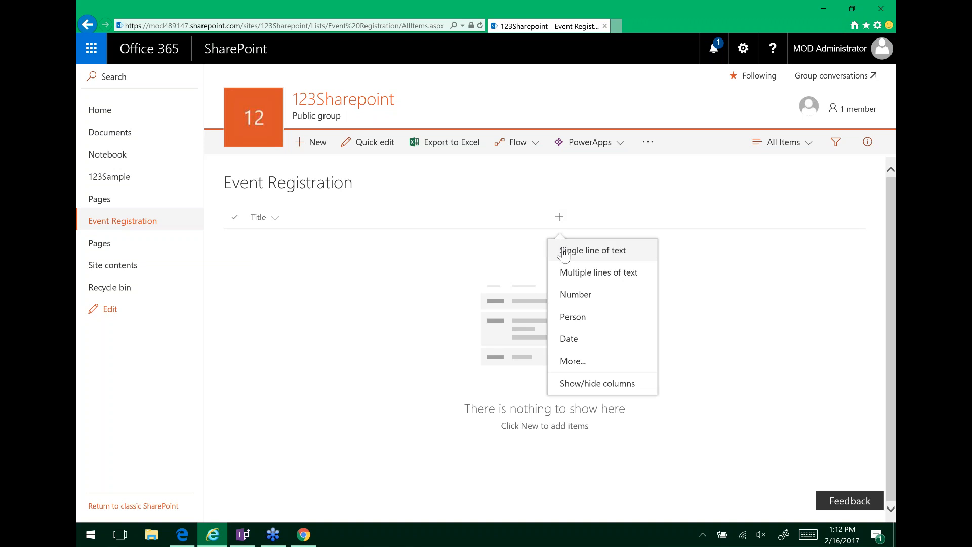
click(564, 256)
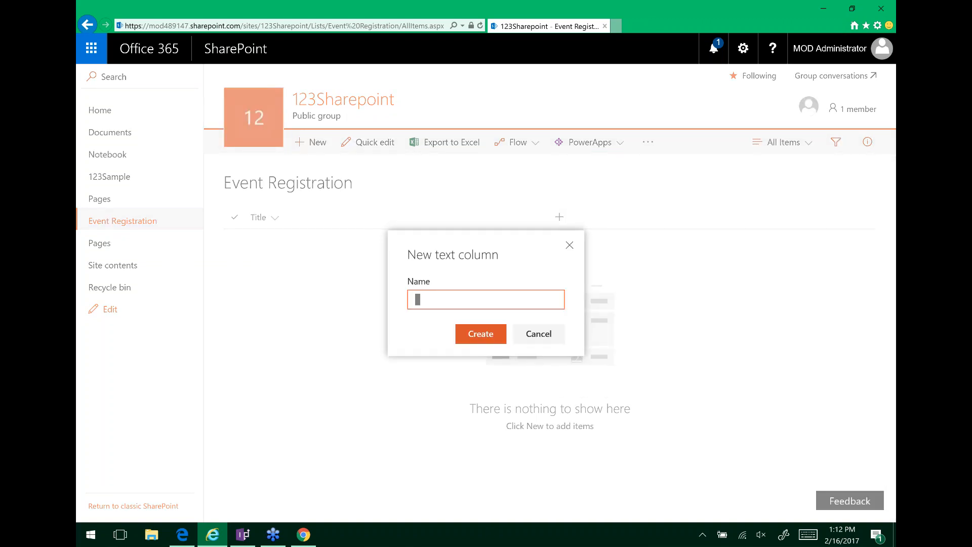
text(First Name)
click(479, 336)
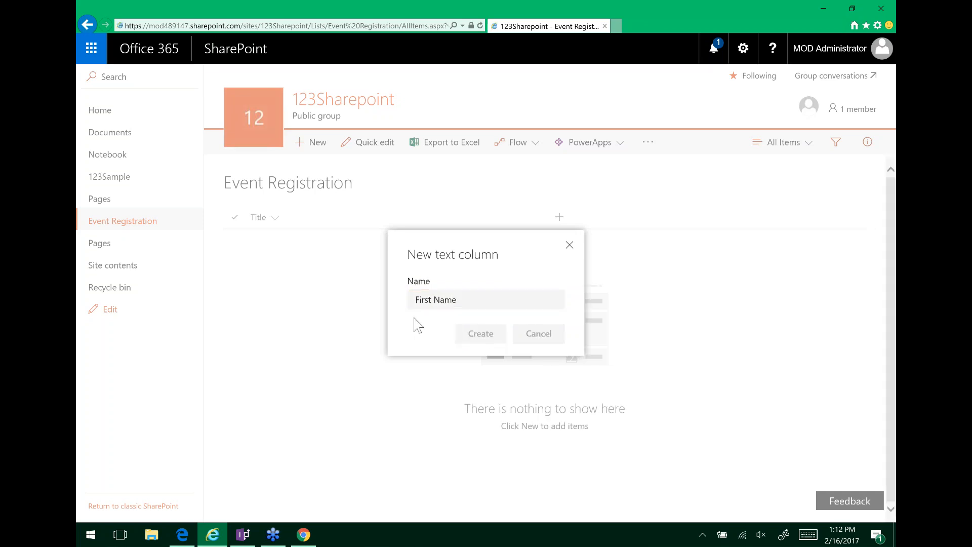
Add a single line of text column named Last Name to the Event Registration list
click(656, 221)
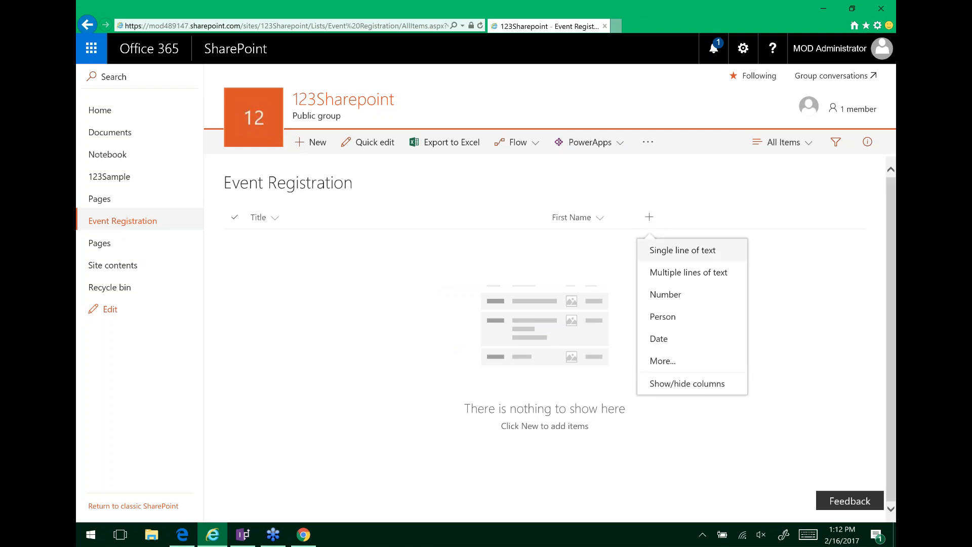
click(673, 250)
text(Lastma)
key(BackSpace)
key(BackSpace)
text(N)
key(BackSpace)
text(Name)
click(481, 335)
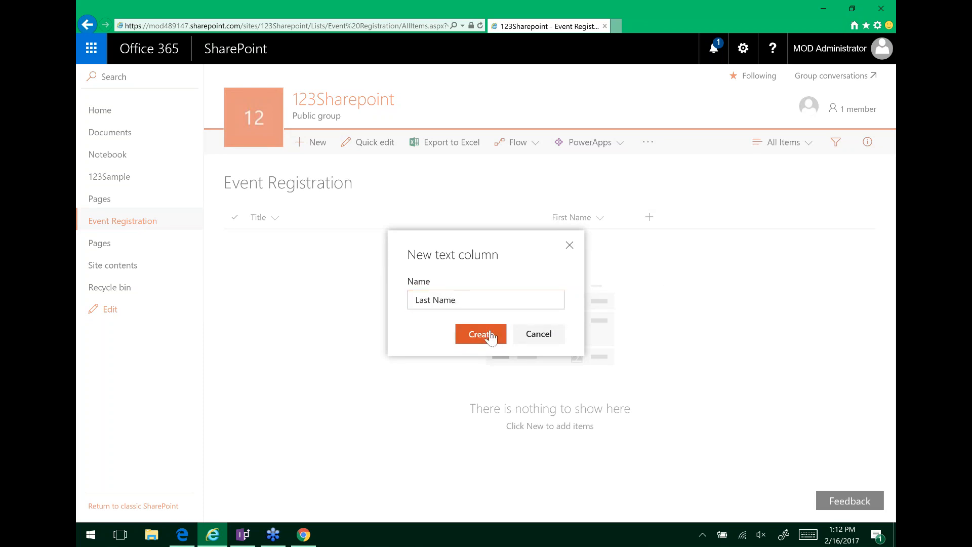
Rename the list's Title column to Event Title
click(275, 220)
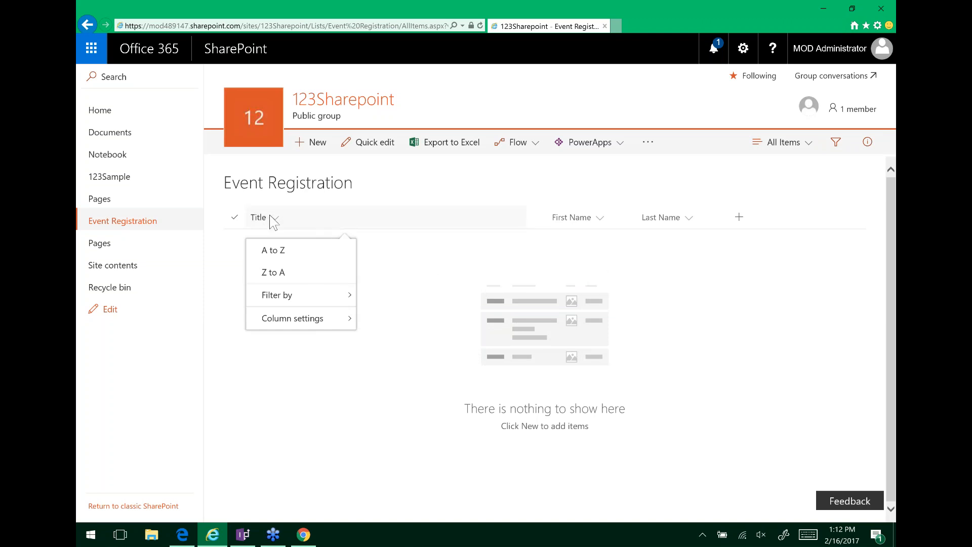
click(307, 328)
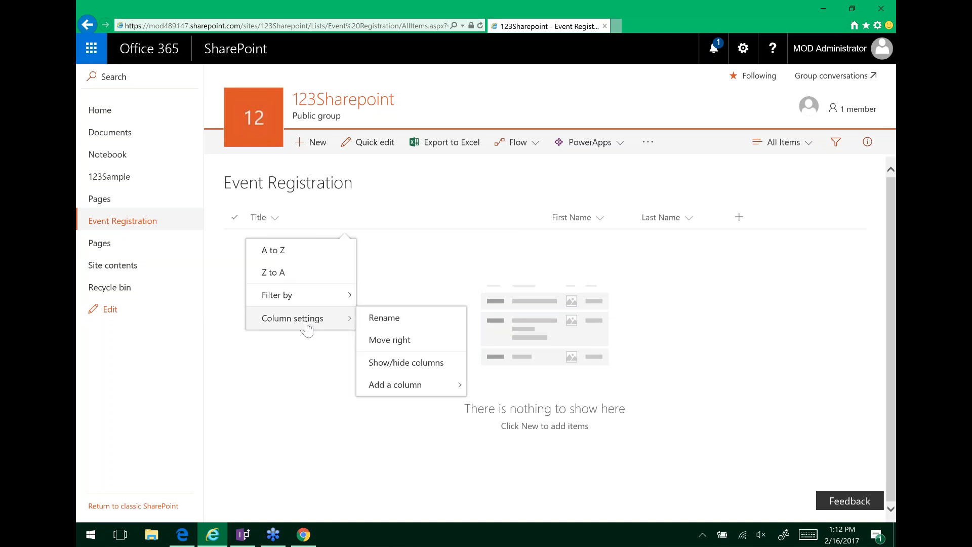
click(379, 320)
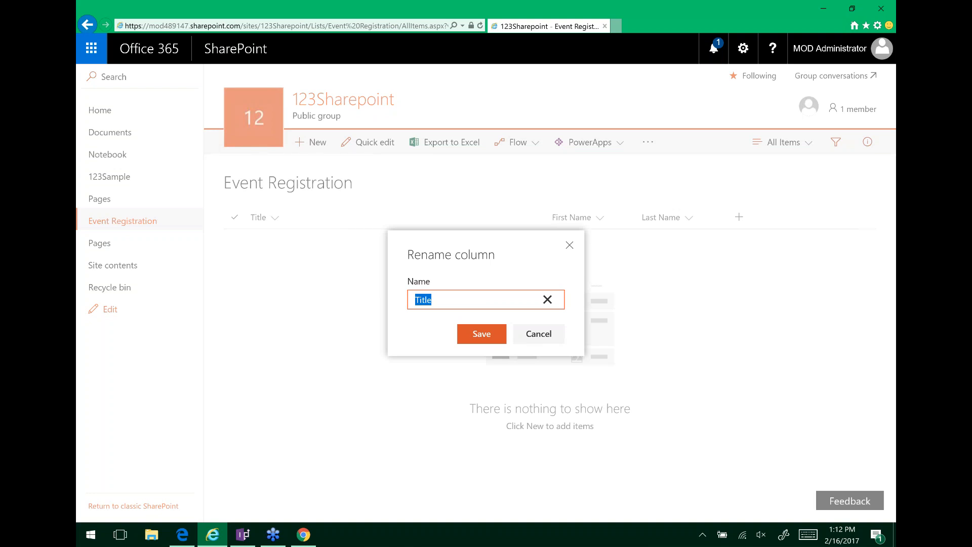
text(Event Title)
click(464, 333)
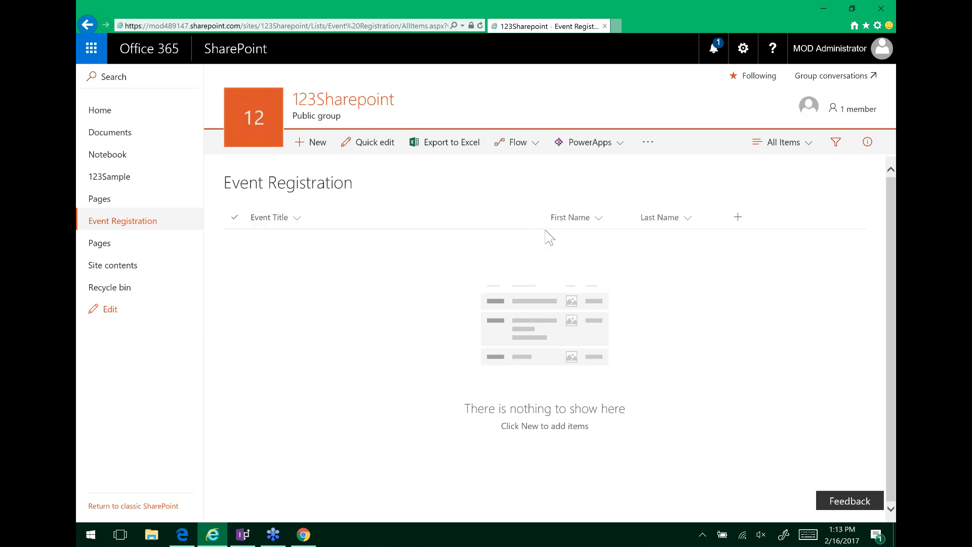
Add a date column named Date of Arrival to the Event Registration list
click(739, 218)
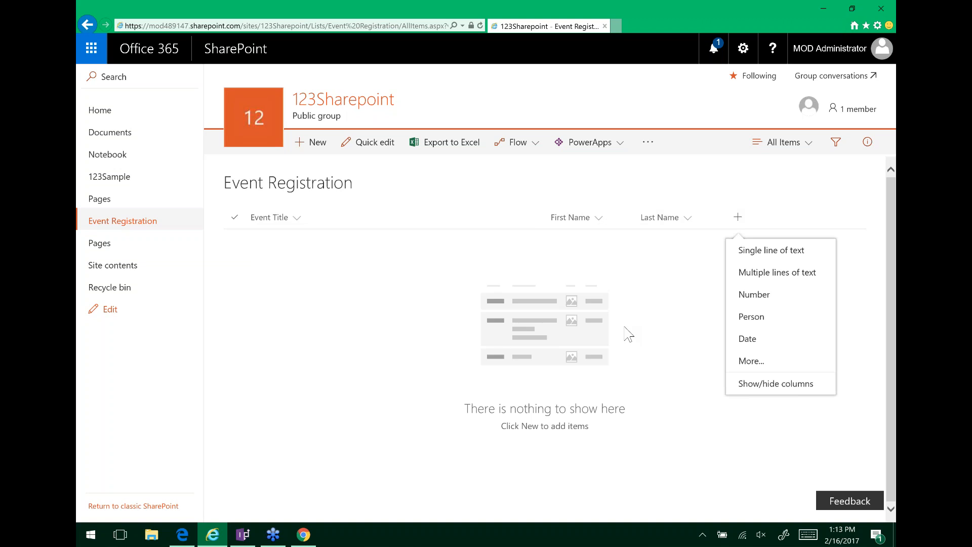
click(745, 340)
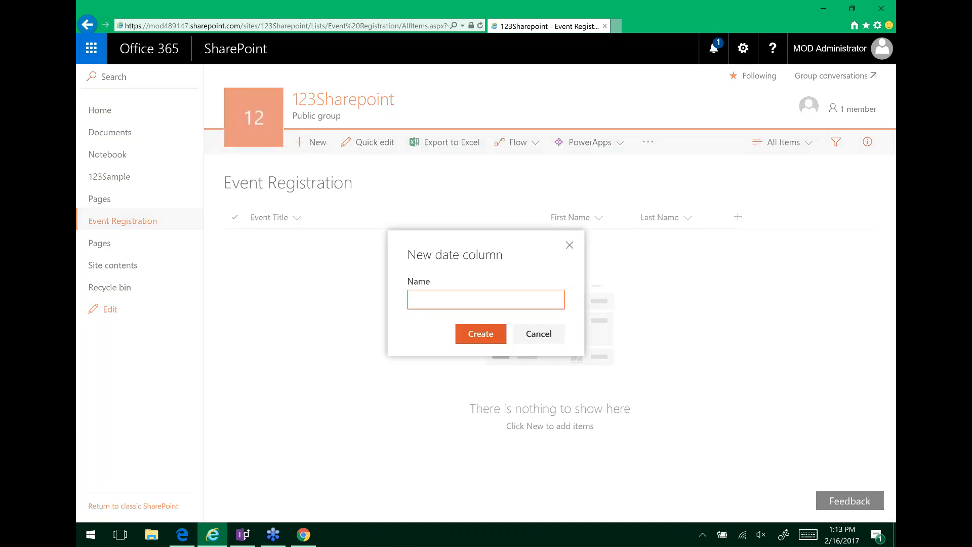
text(Date of Arrival)
click(480, 334)
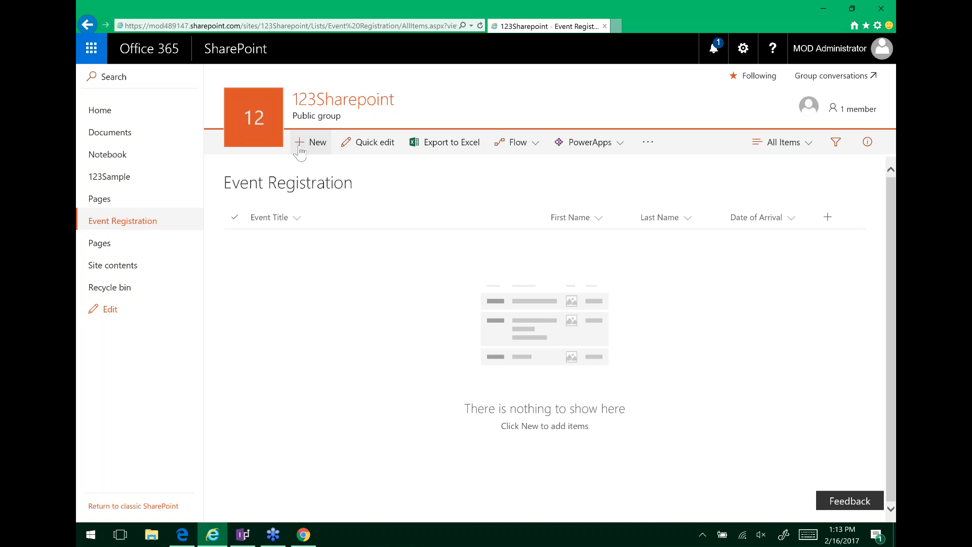
Open the list's new item form, copy its web address and load that address in a new browser tab
click(300, 151)
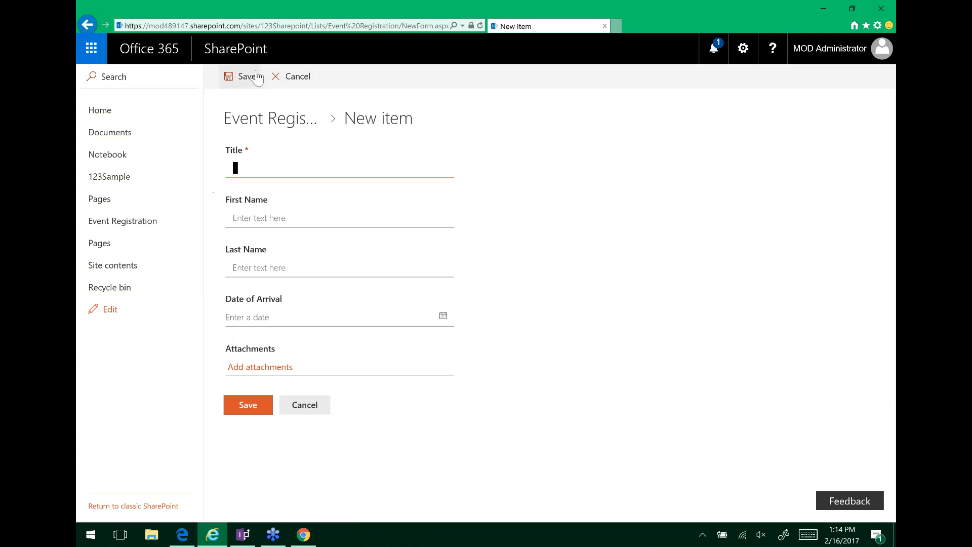
click(296, 27)
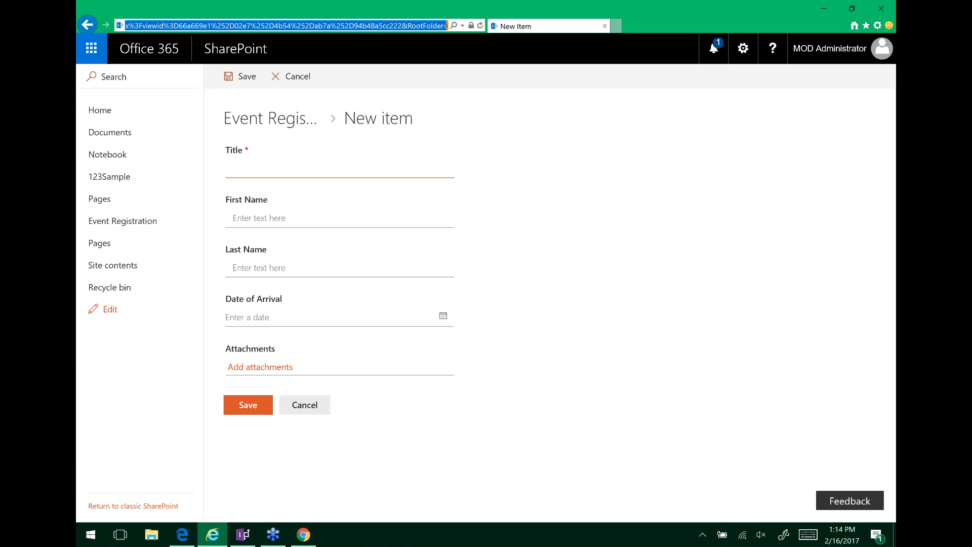
right_click(292, 24)
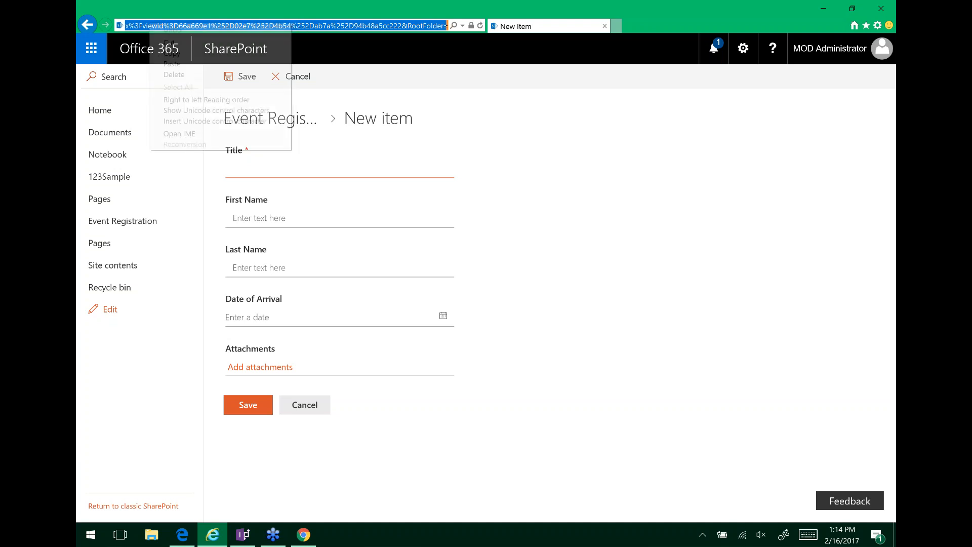
click(211, 53)
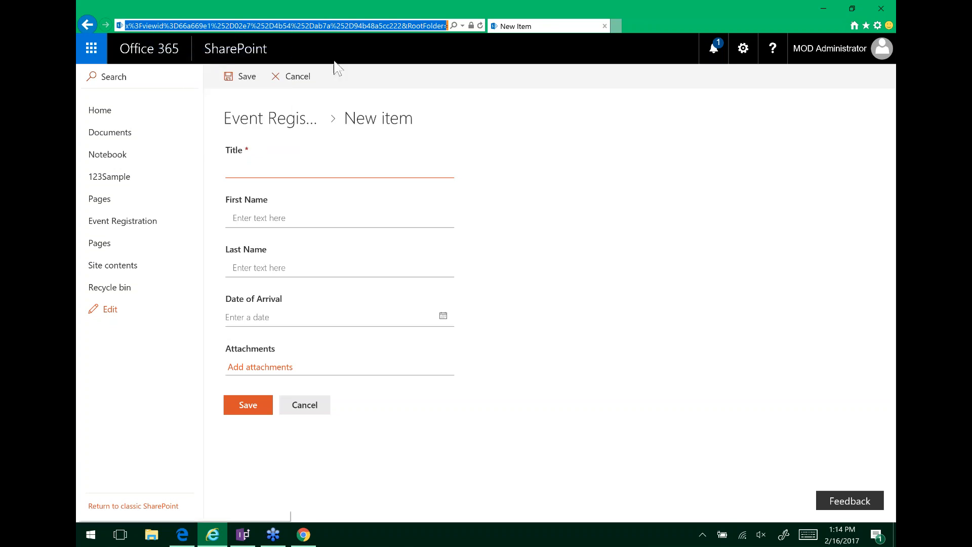
click(615, 28)
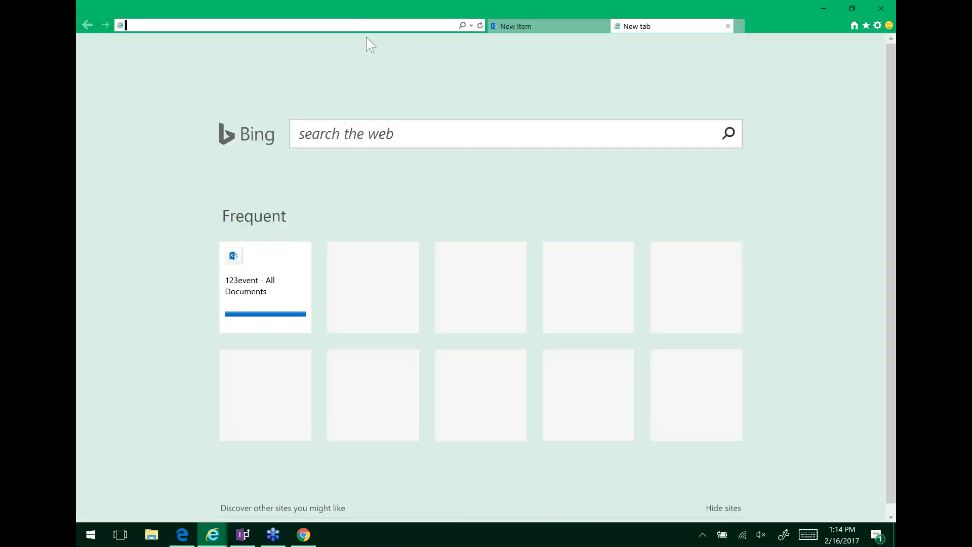
key(ctrl+v)
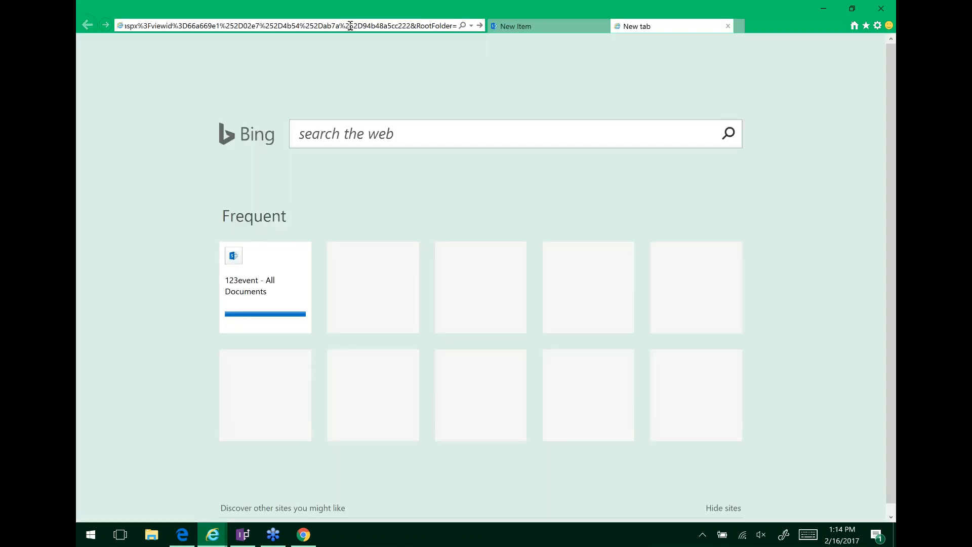
key(Return)
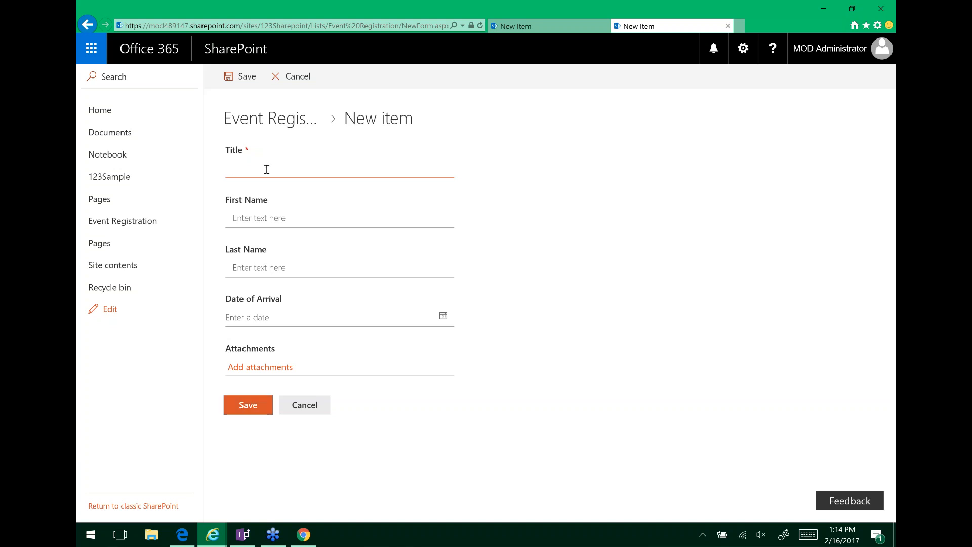
Fill in the registration form with title BOD Meeting, the attendee's first and last name and arrival date 2/27/2017, and save the item
text(BOD Meeting)
click(294, 219)
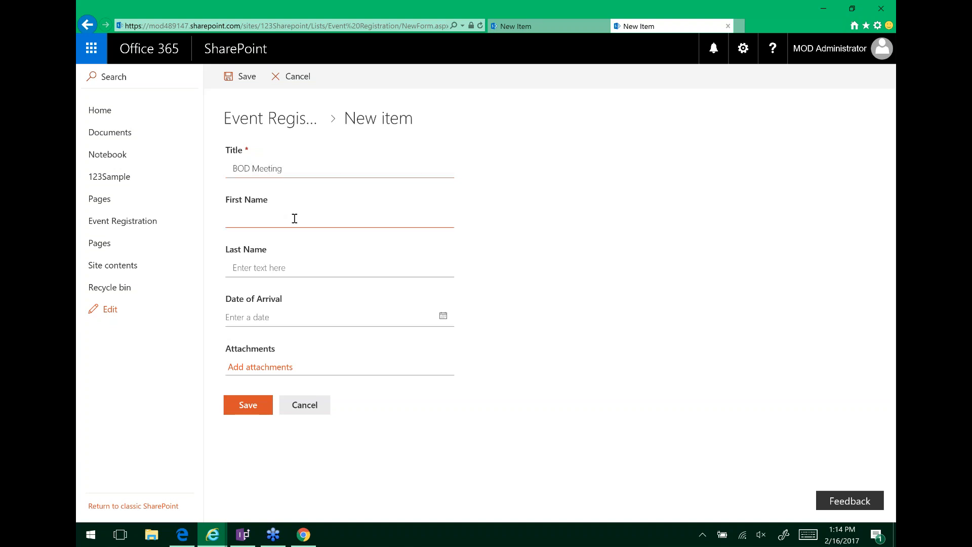
text(Thomas)
click(320, 269)
text(Edw)
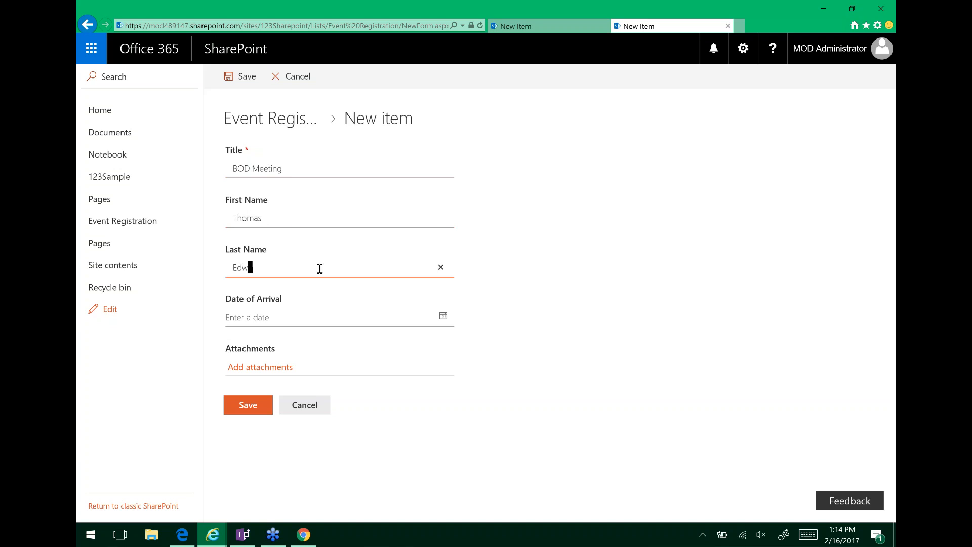
text(ards)
click(437, 325)
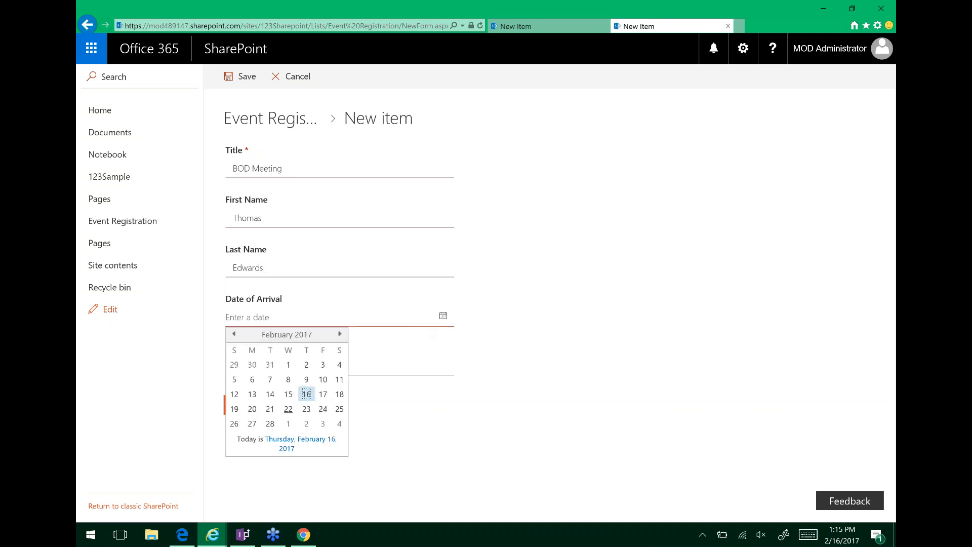
click(255, 426)
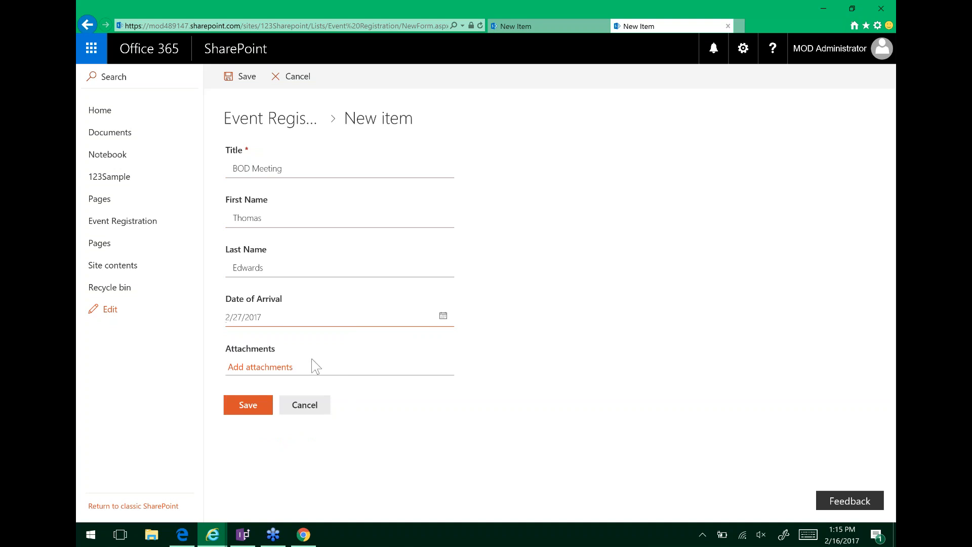
click(256, 408)
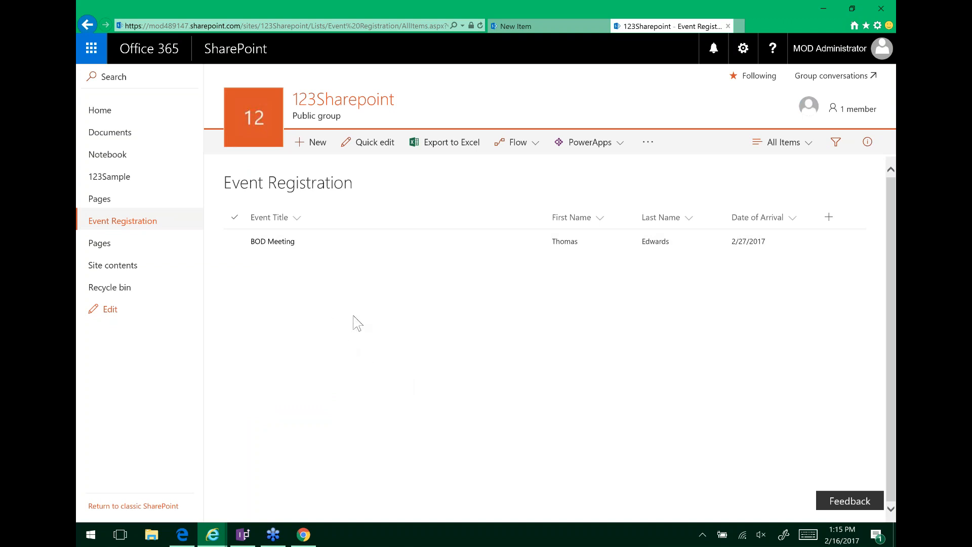
Return to the original browser tab, go to the Event Registration list and open it for quick editing
click(506, 28)
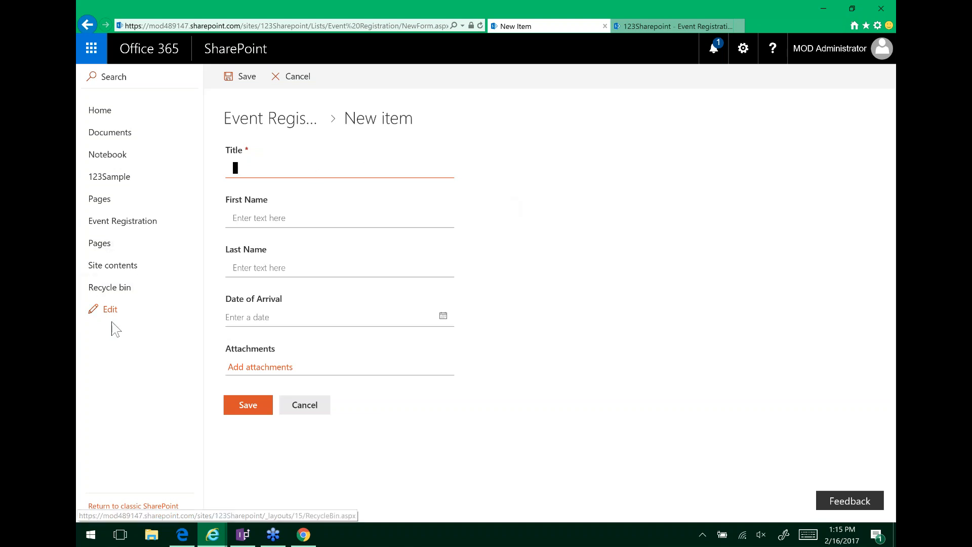
click(104, 228)
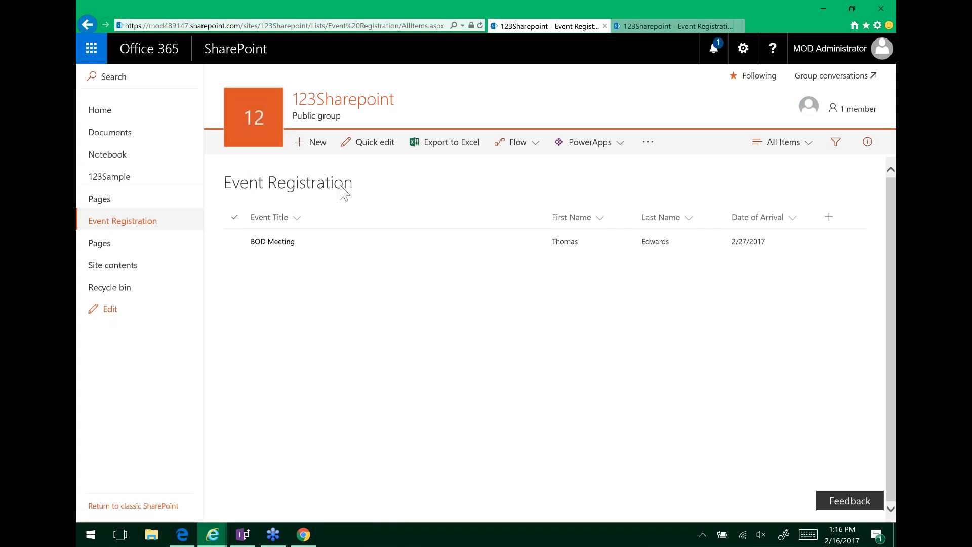
click(367, 144)
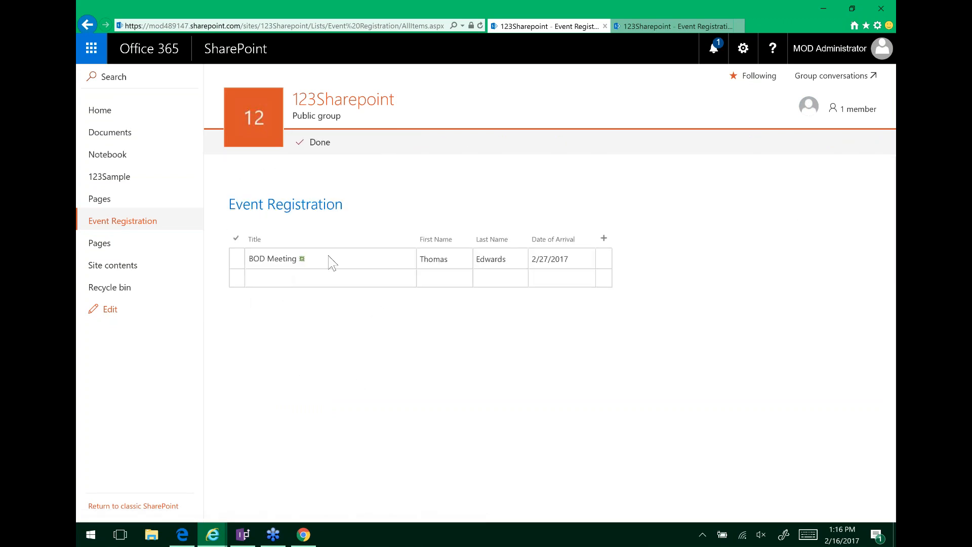
Rename the Title column of the Event Registration list to Event Name
click(286, 263)
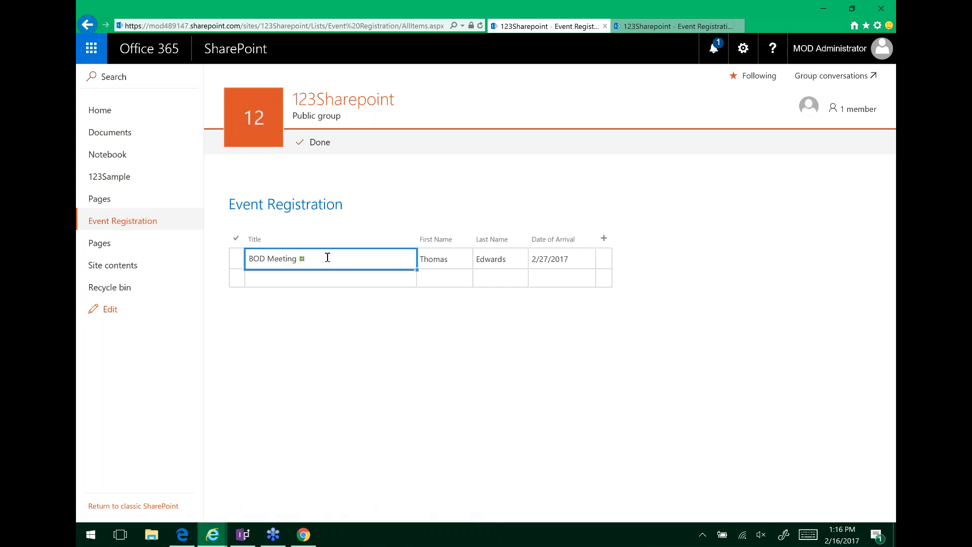
click(349, 281)
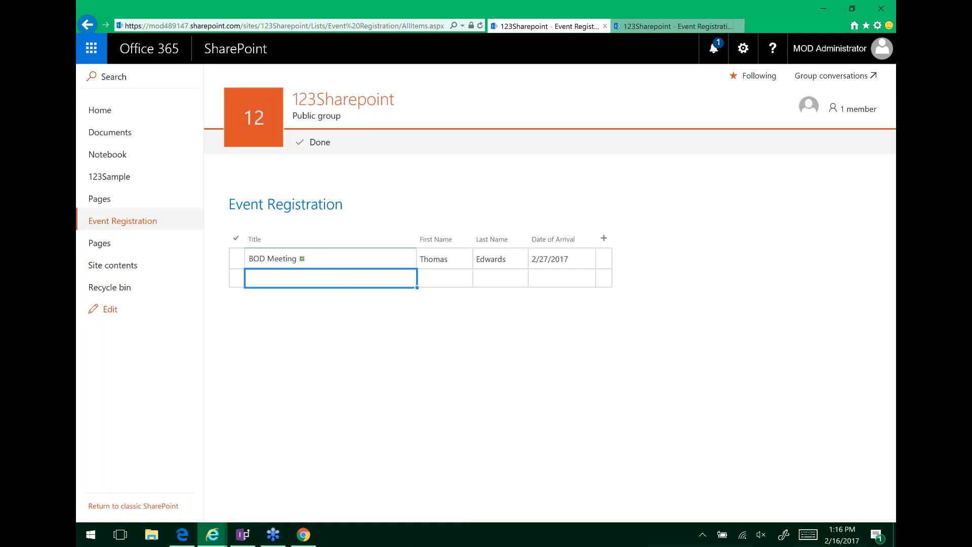
click(254, 247)
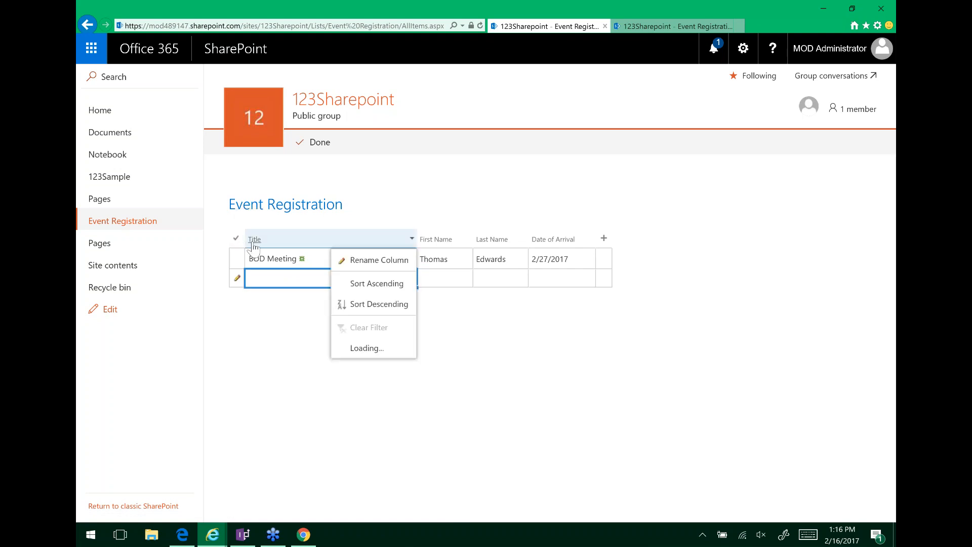
click(360, 267)
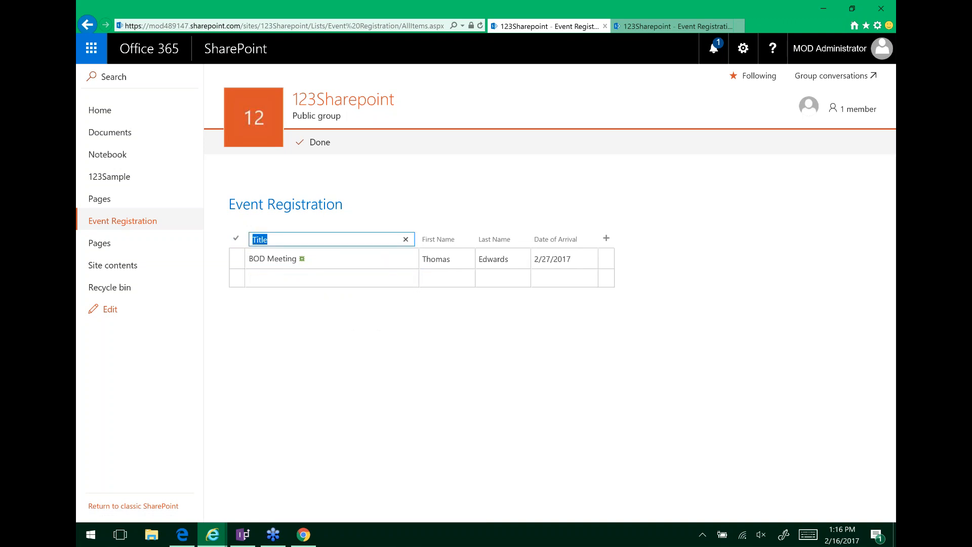
key(Right)
key(BackSpace)
key(BackSpace)
key(BackSpace)
key(BackSpace)
key(BackSpace)
text(EVen)
key(BackSpace)
key(BackSpace)
key(BackSpace)
text(vent Name)
key(Return)
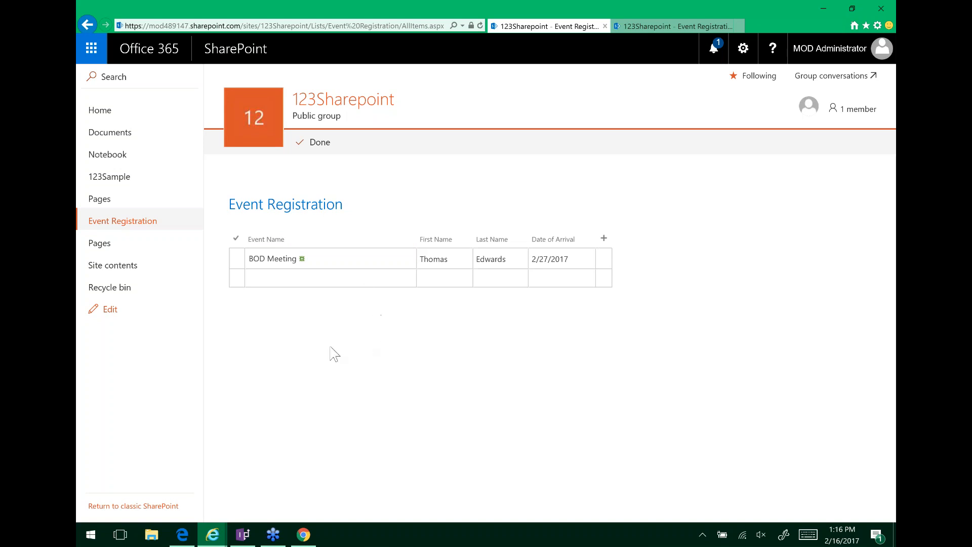
Add a text column named Event Session Choice after the Date of Arrival column
click(411, 263)
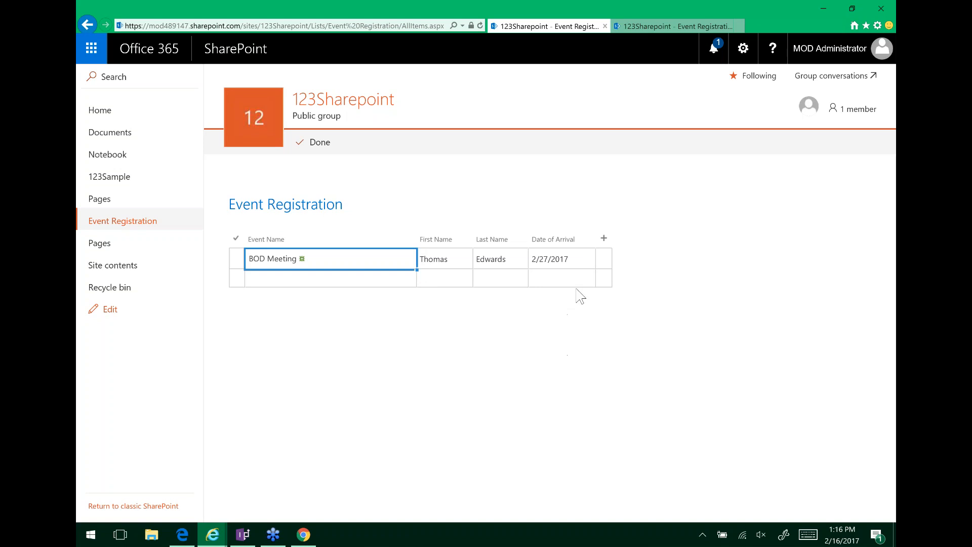
click(605, 242)
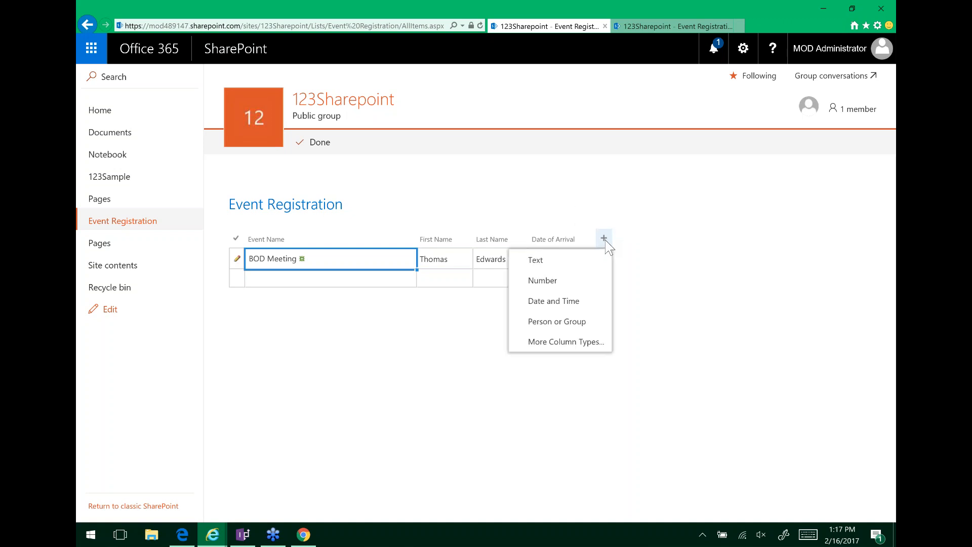
click(552, 259)
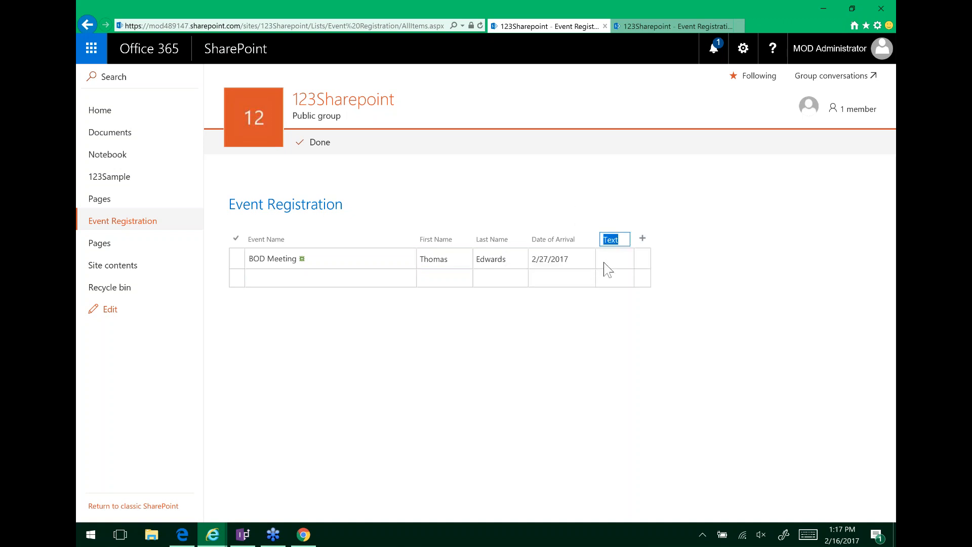
text(Event Ses)
text(sion Choic)
text(e)
key(Return)
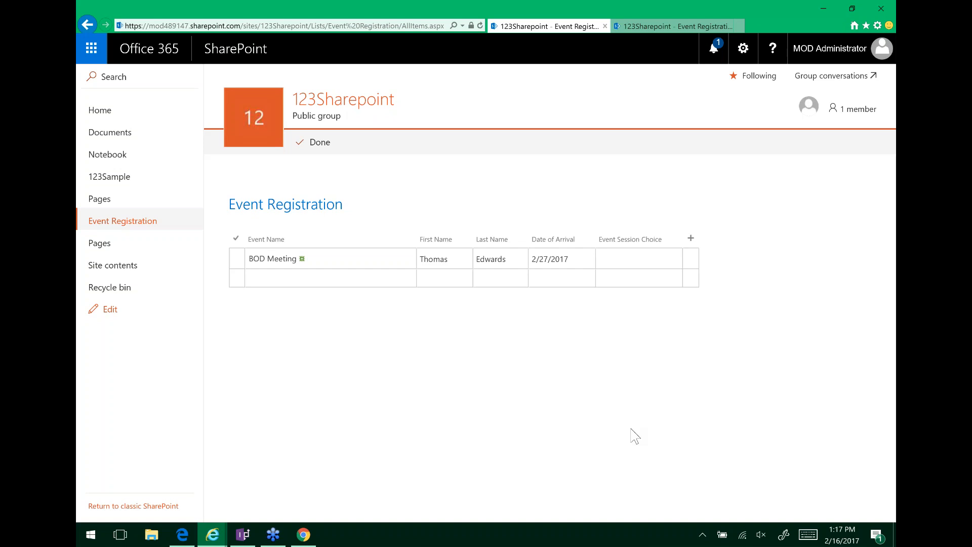
Enter Finance as the Event Session Choice of the BOD Meeting entry and finish quick editing
click(622, 258)
click(622, 257)
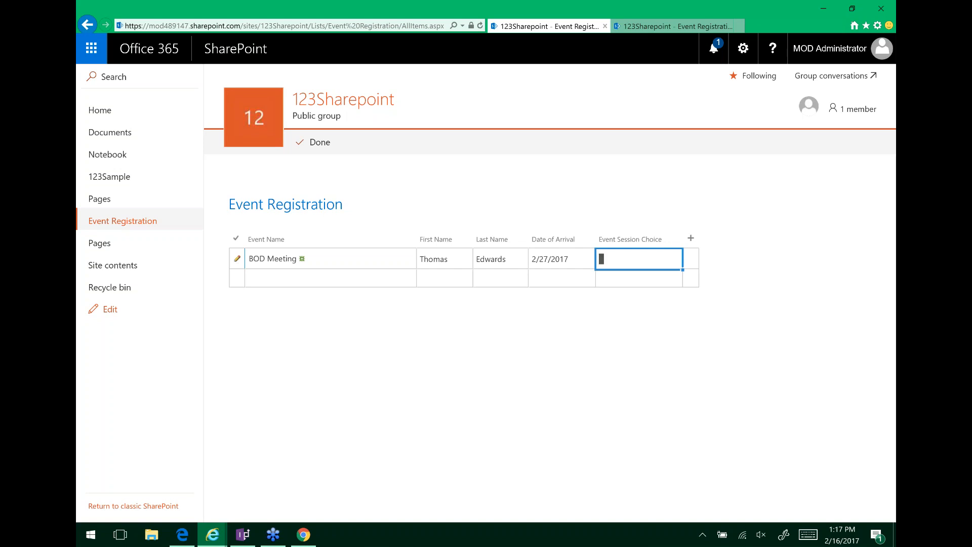
text(Finance)
key(Return)
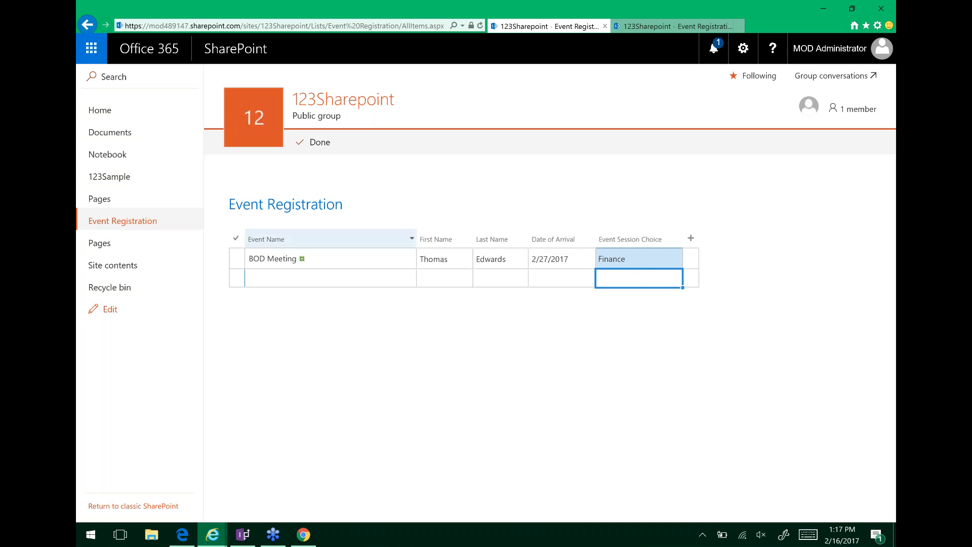
click(304, 146)
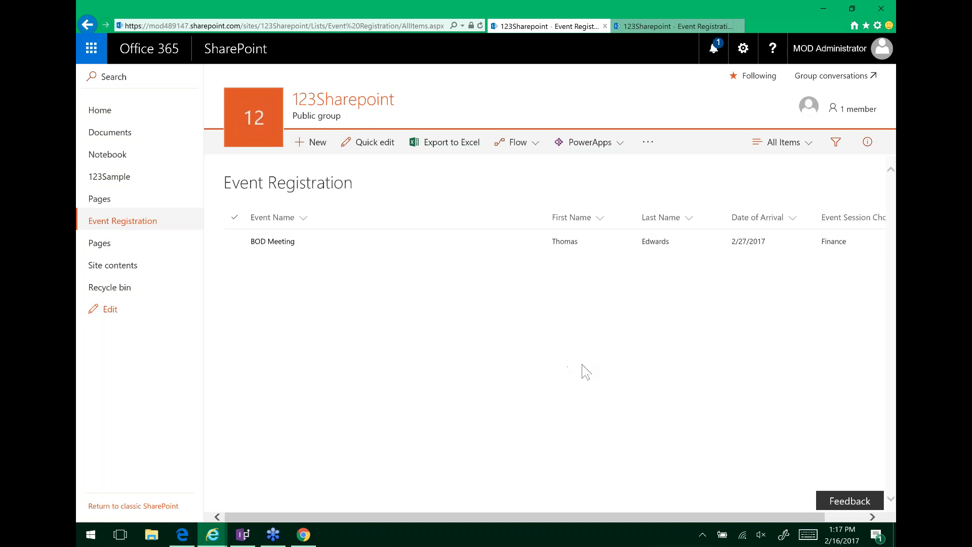
Open the list's current All Items view for editing
click(811, 146)
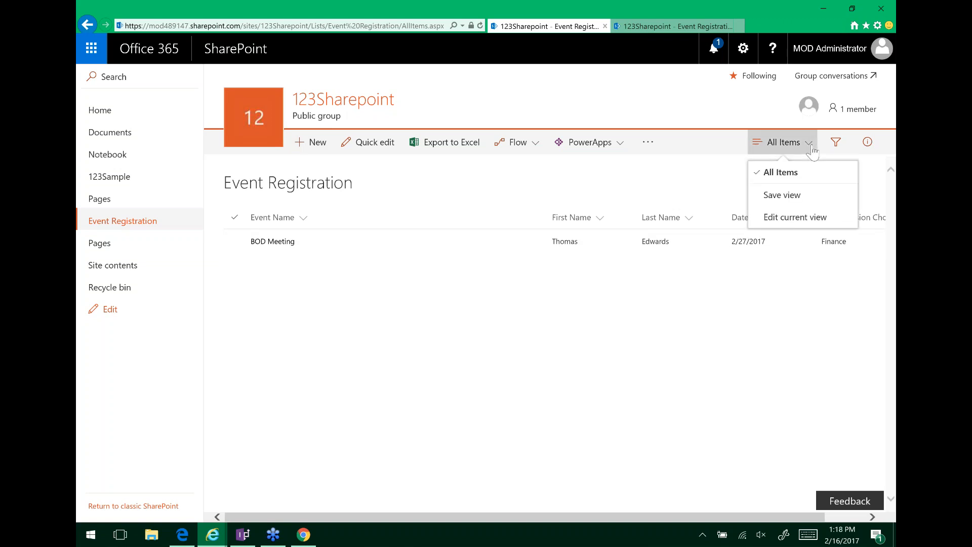
click(812, 146)
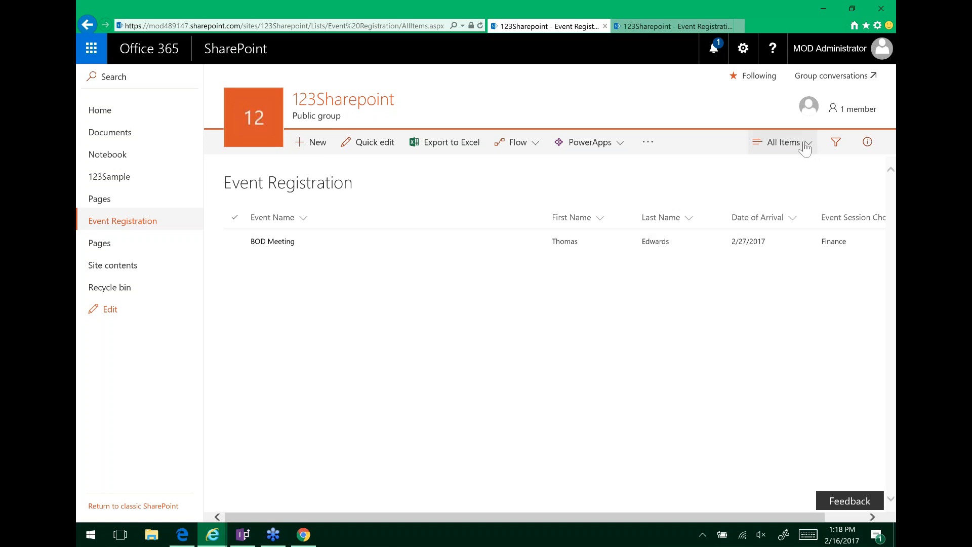
click(804, 146)
click(781, 219)
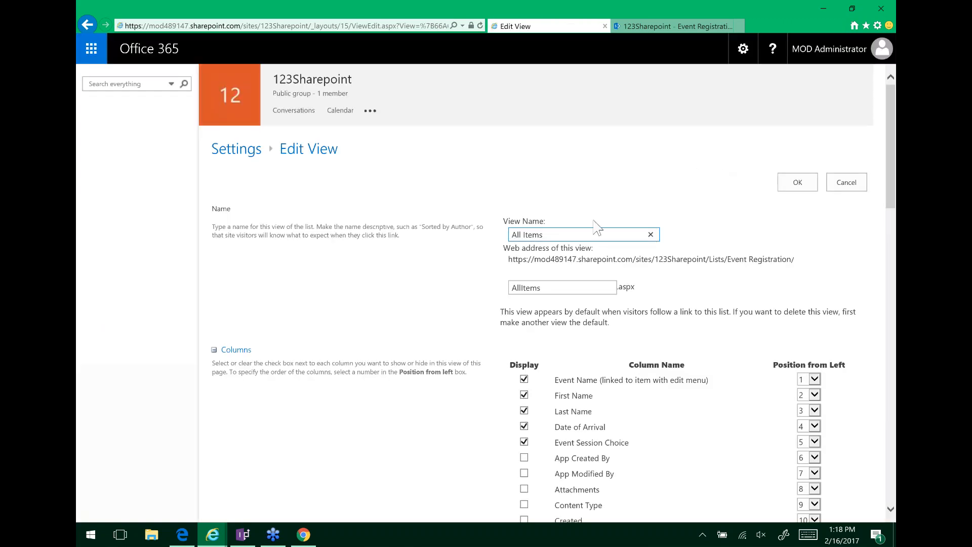
Examine the view's column display, sort, filter and mobile settings
scroll(536, 293, down, 2)
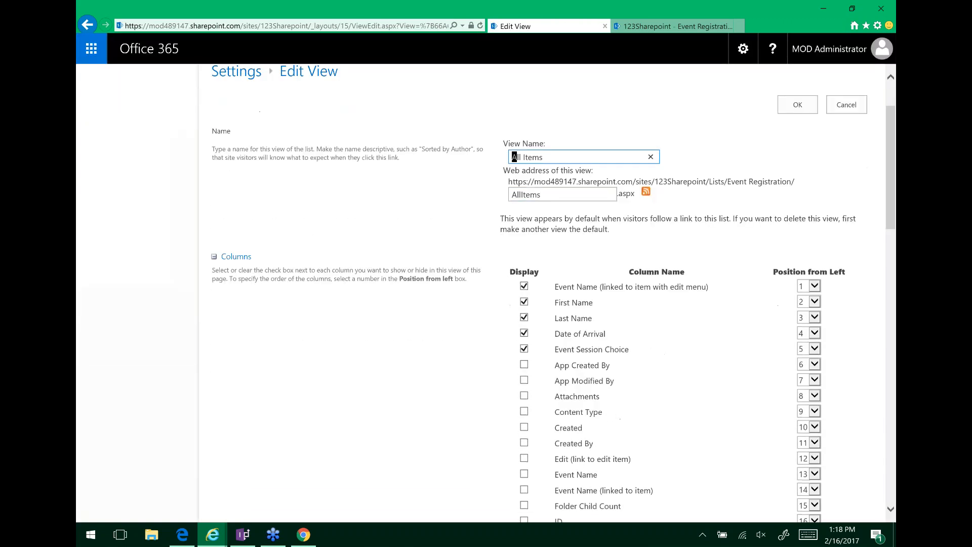
scroll(469, 324, down, 1)
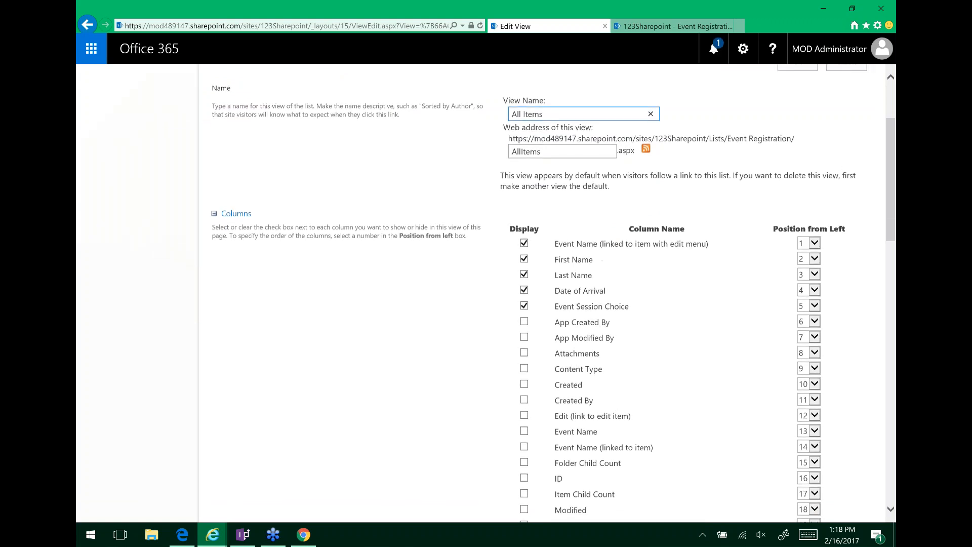
scroll(469, 324, down, 5)
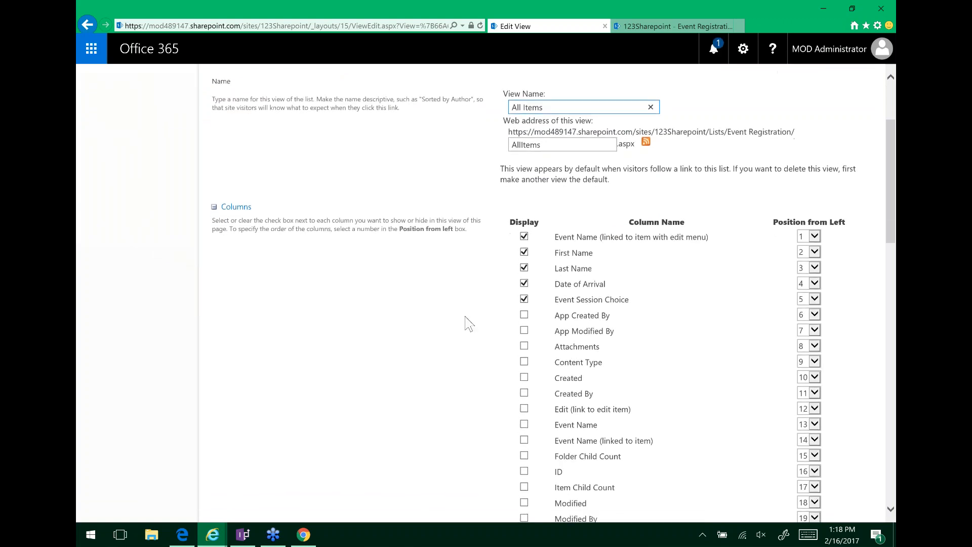
scroll(469, 324, down, 4)
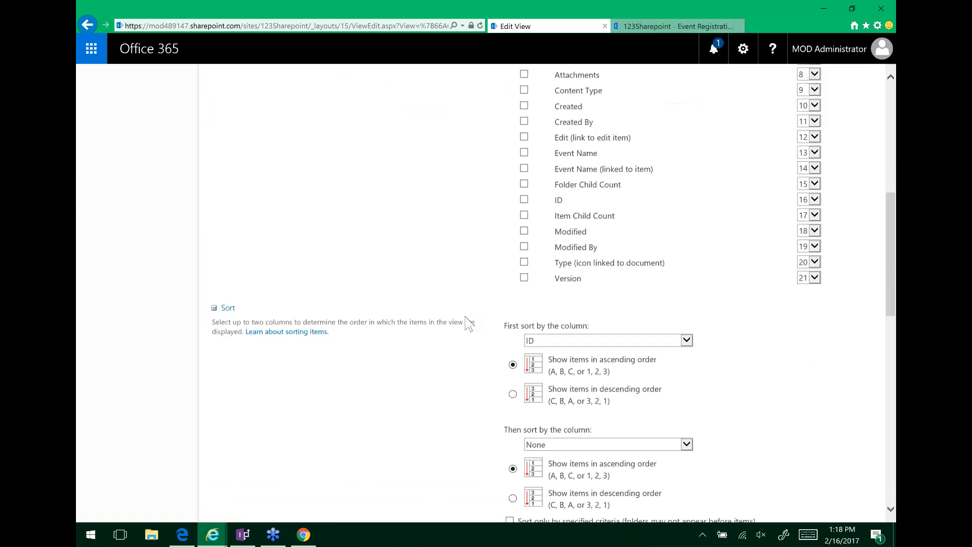
scroll(470, 324, down, 3)
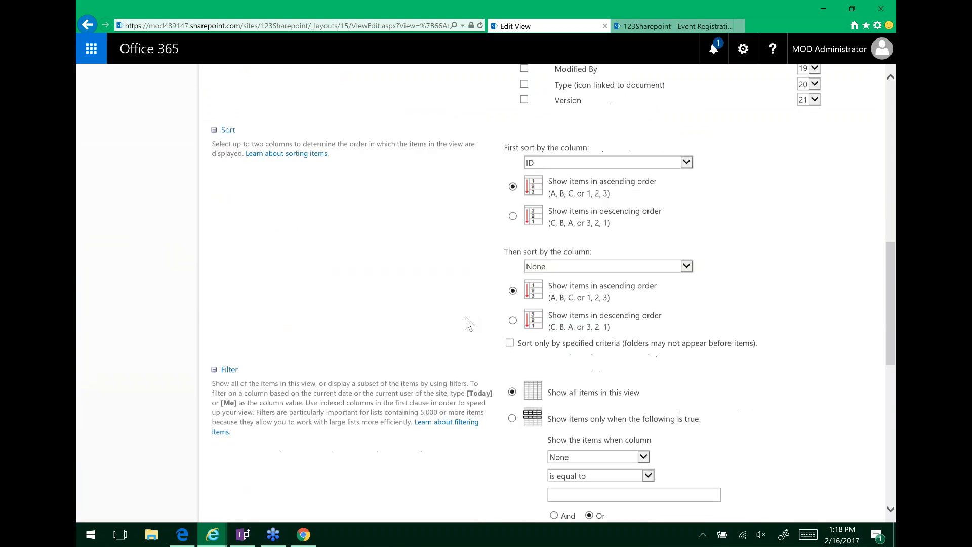
scroll(470, 324, down, 4)
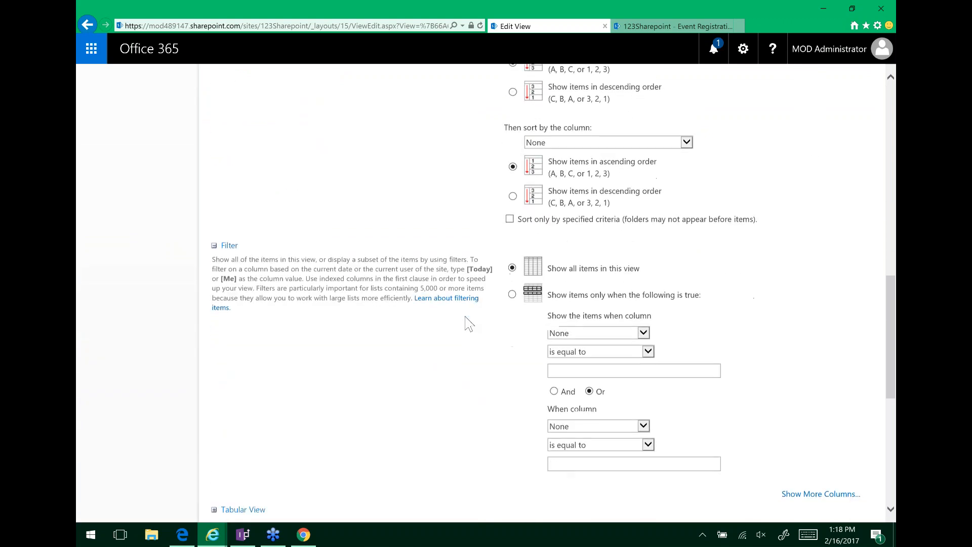
scroll(470, 324, down, 2)
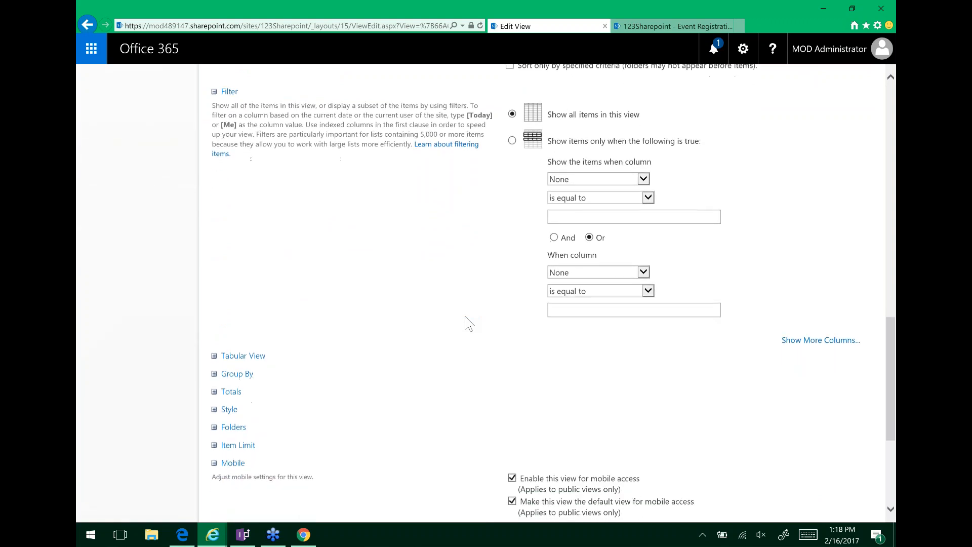
scroll(469, 324, down, 1)
scroll(469, 324, down, 3)
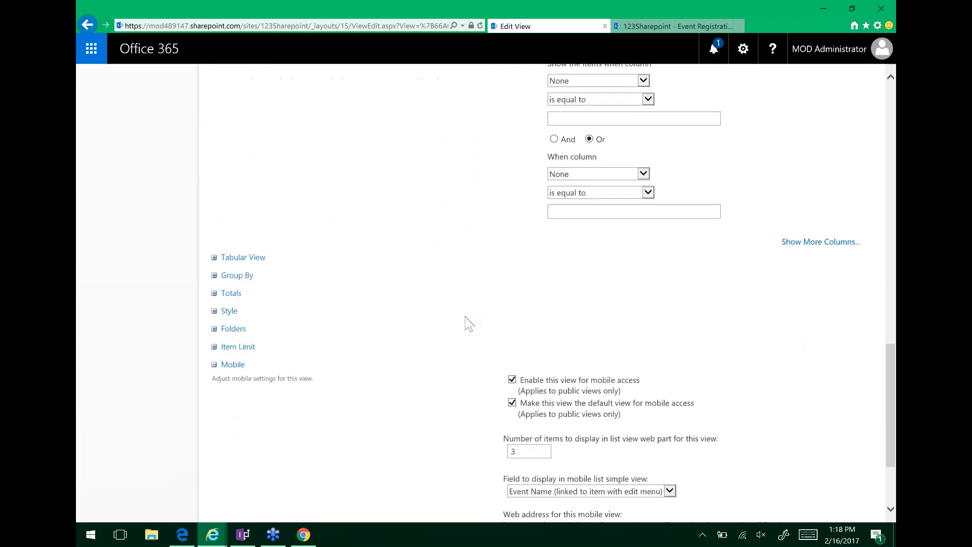
scroll(469, 324, down, 2)
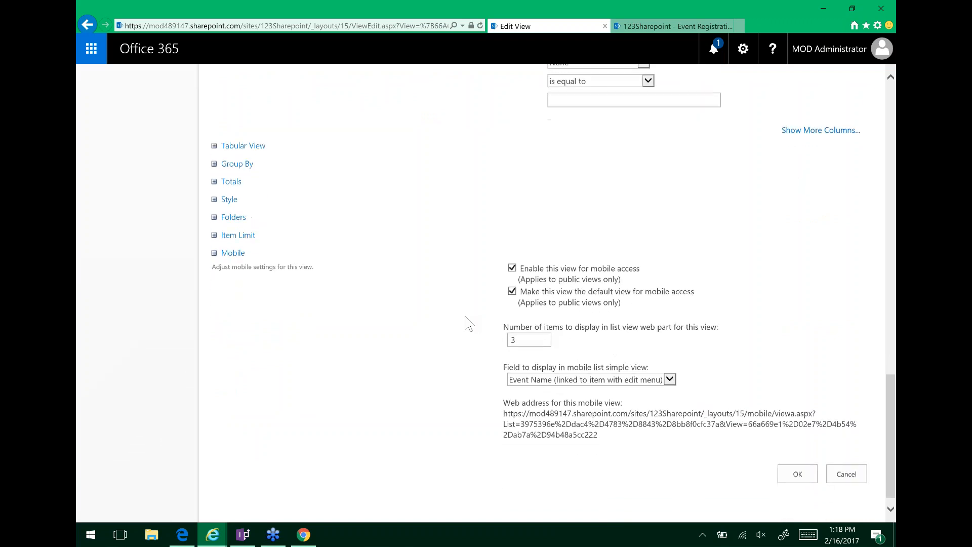
scroll(470, 324, up, 2)
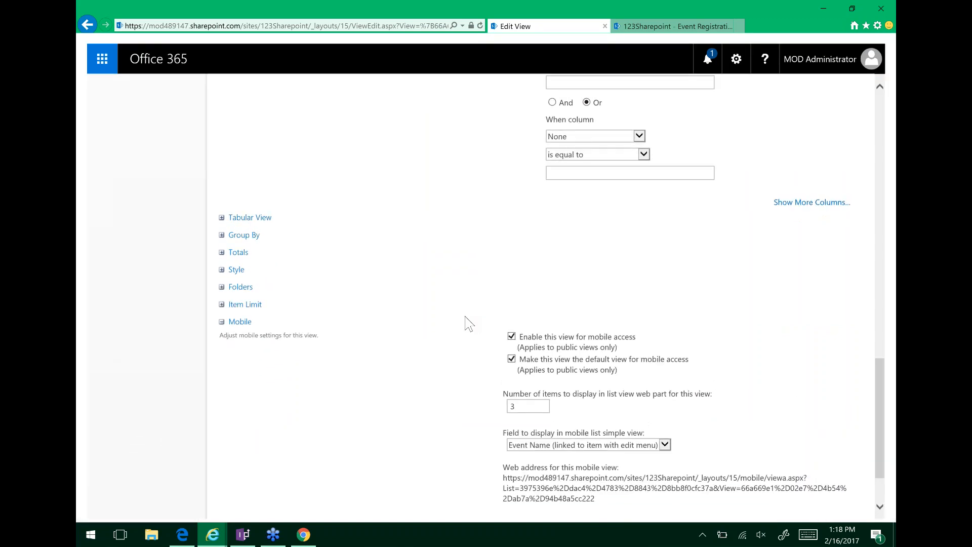
scroll(469, 324, up, 2)
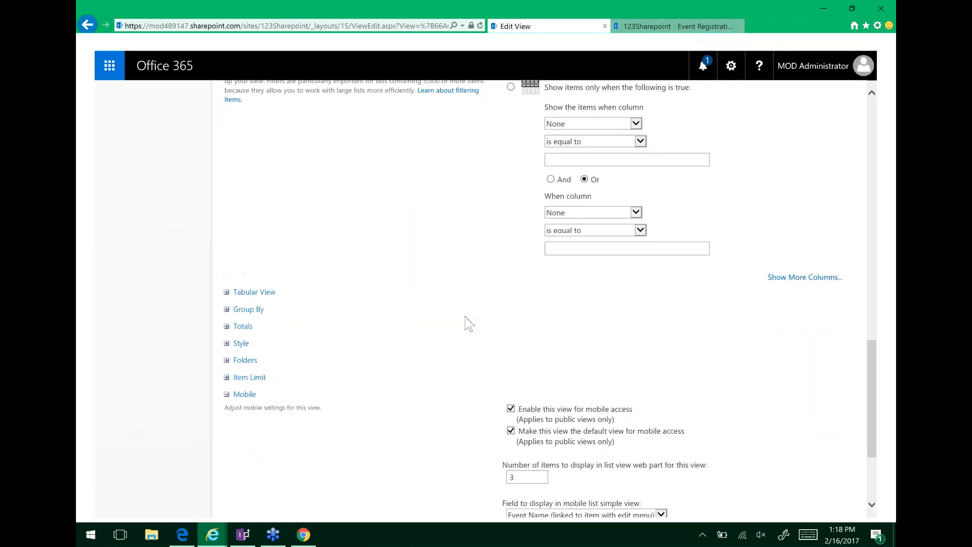
scroll(469, 324, up, 2)
scroll(469, 324, up, 1)
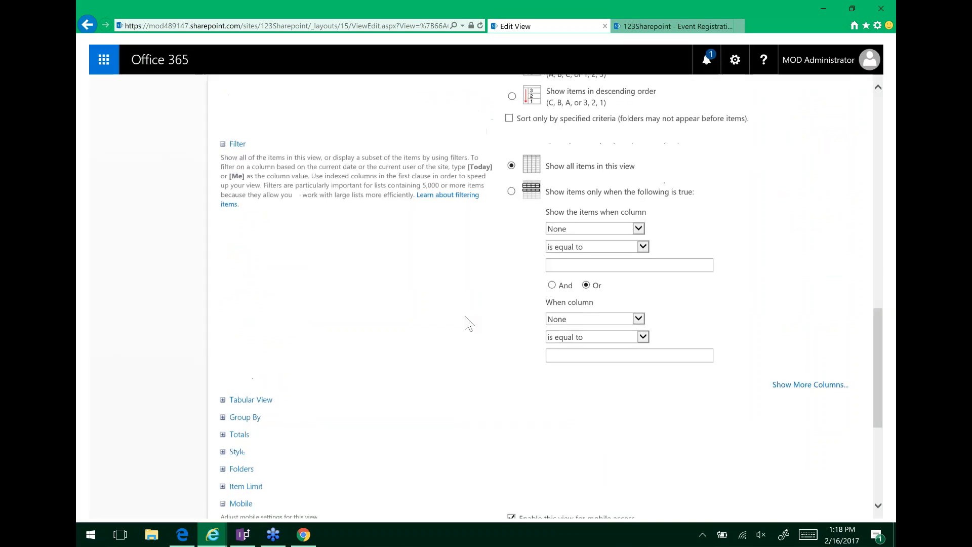
Review which columns the All Items view displays and in what order, and save the view
drag(892, 363, 893, 152)
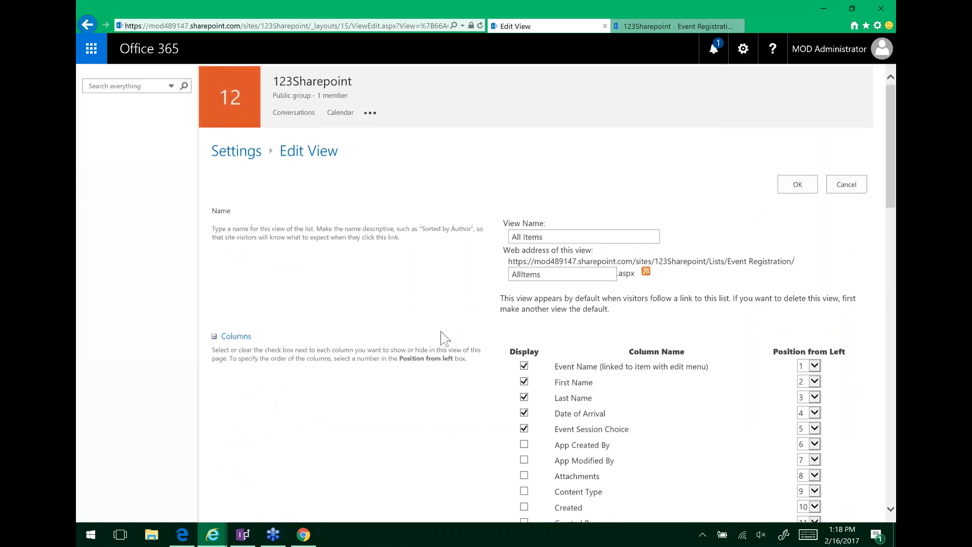
scroll(440, 332, down, 2)
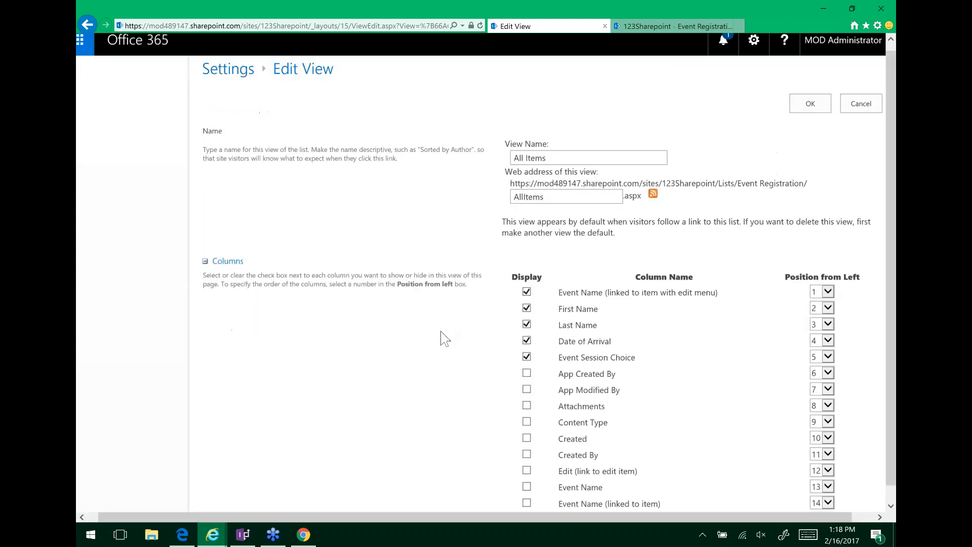
scroll(444, 338, down, 2)
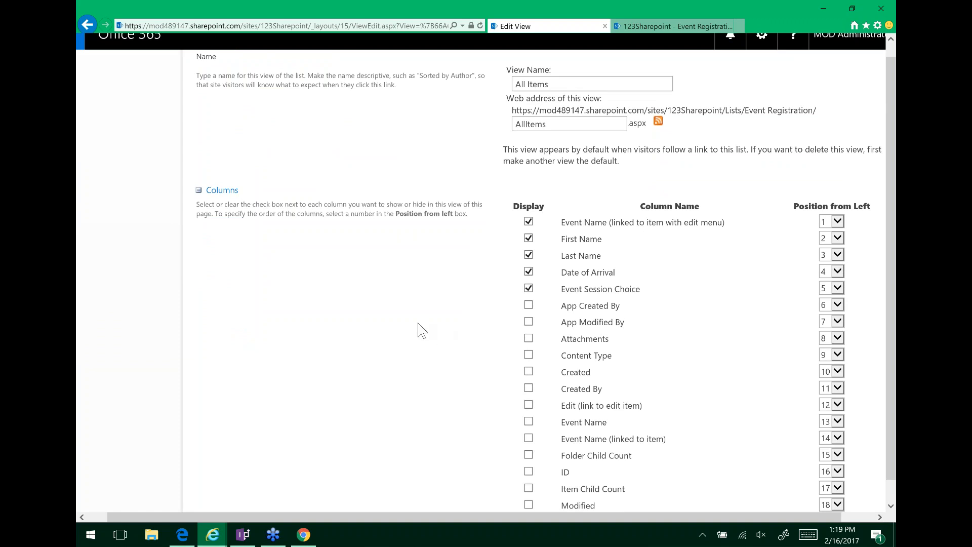
scroll(422, 330, up, 3)
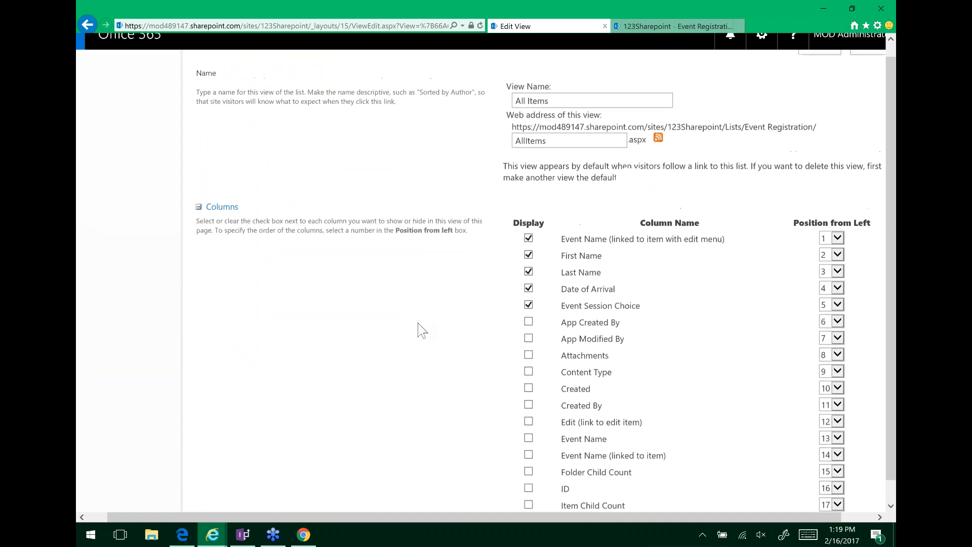
scroll(421, 330, up, 2)
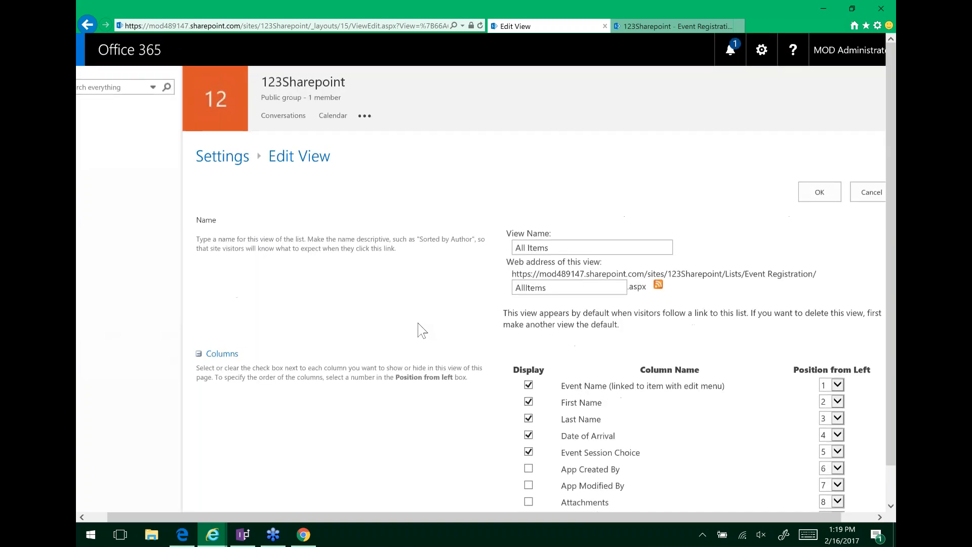
click(823, 197)
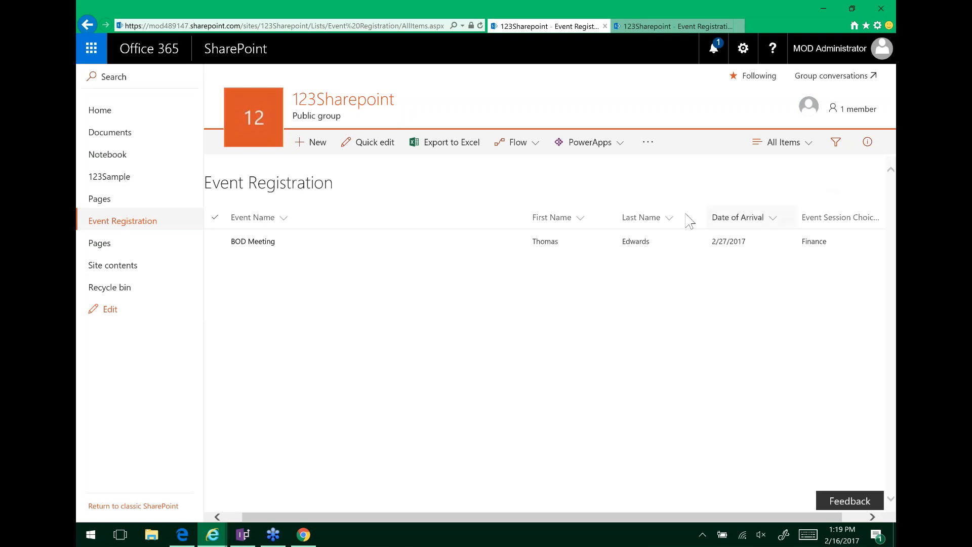
Check the First Name column's sort, filter and grouping options, and close the duplicate Event Registration browser tab
click(581, 227)
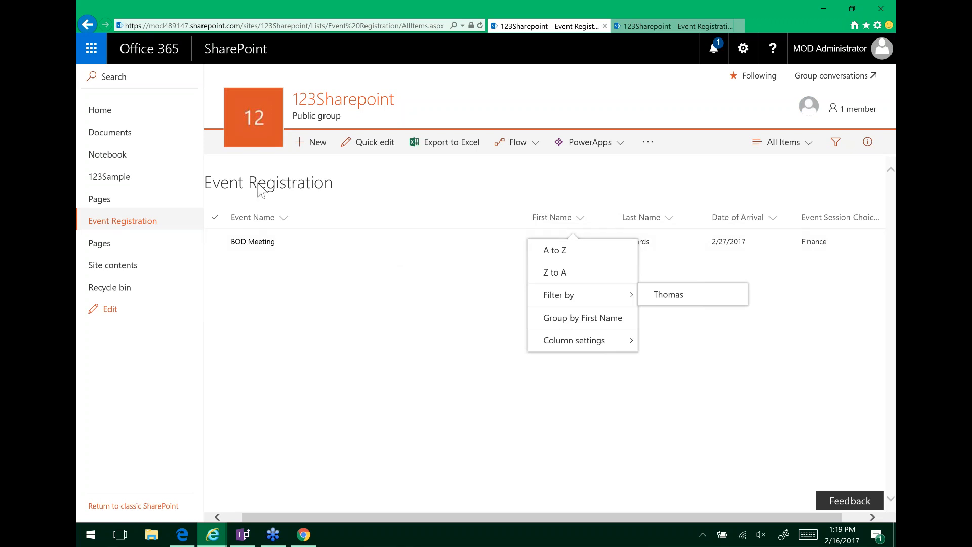
click(627, 28)
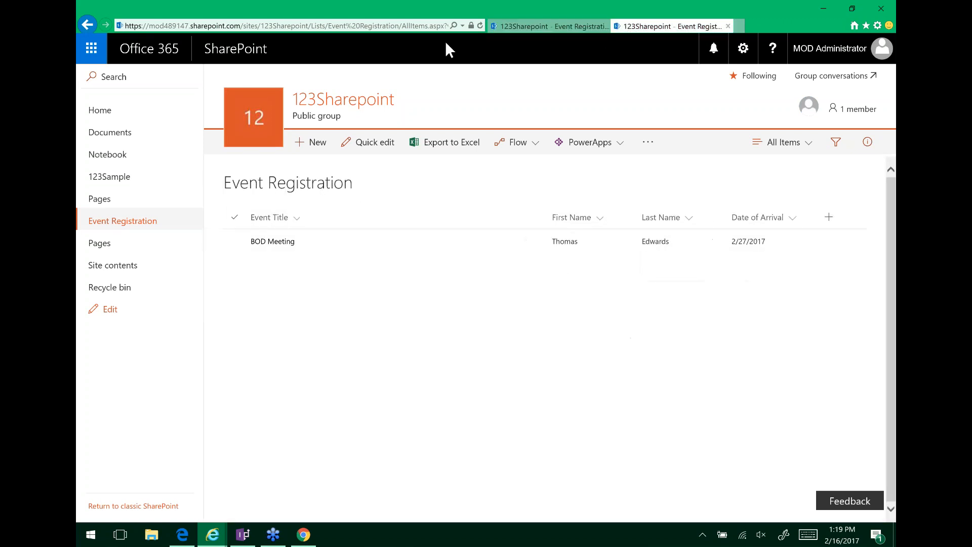
click(728, 27)
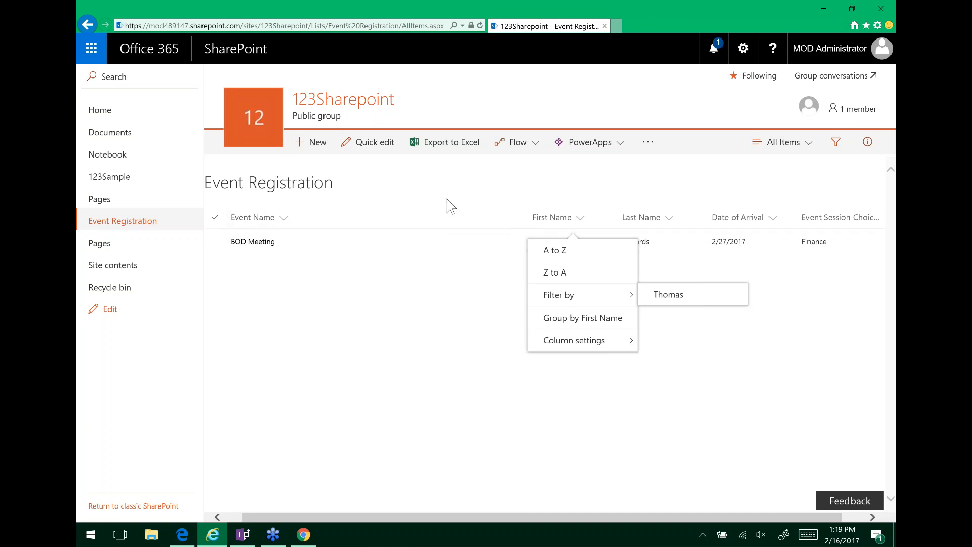
Examine the flow templates offered for the Event Registration list, and close the template list without choosing one
click(535, 146)
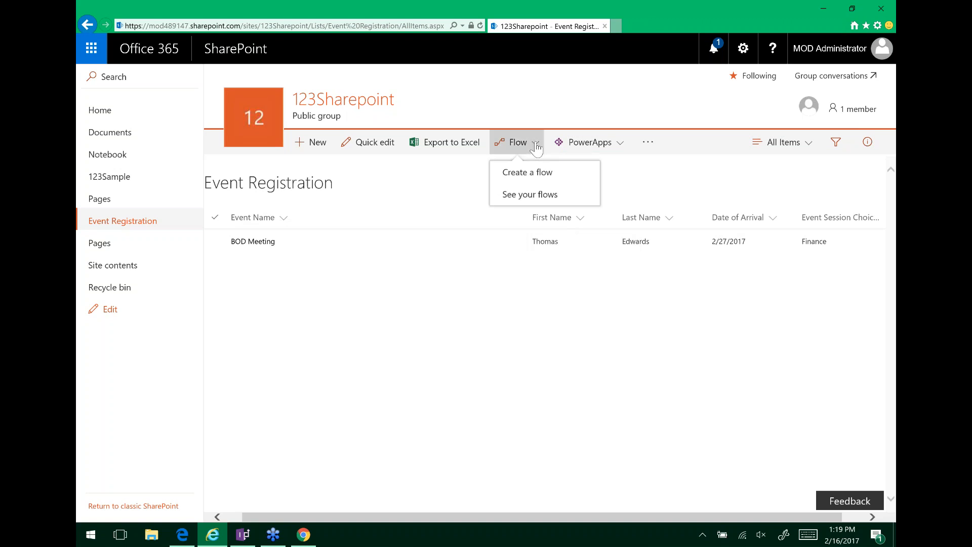
click(536, 147)
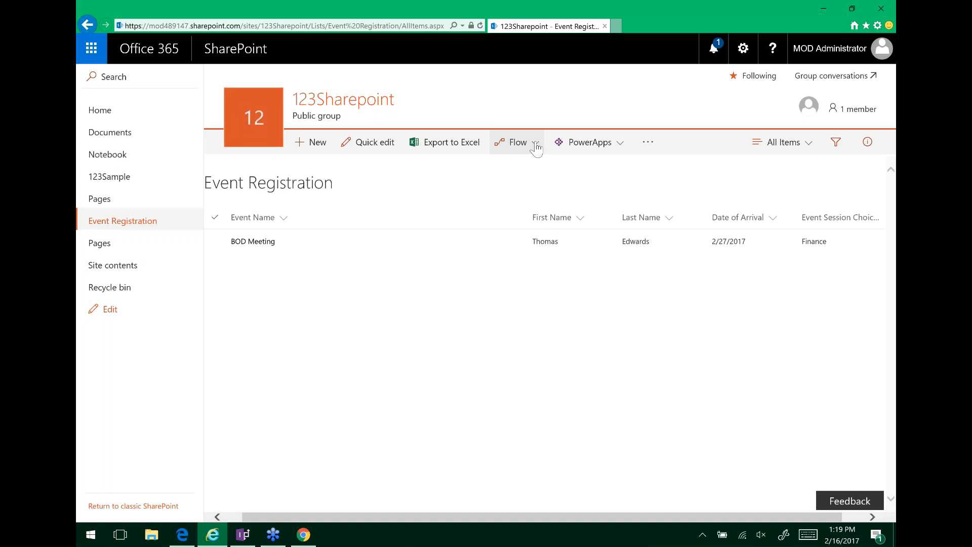
click(536, 147)
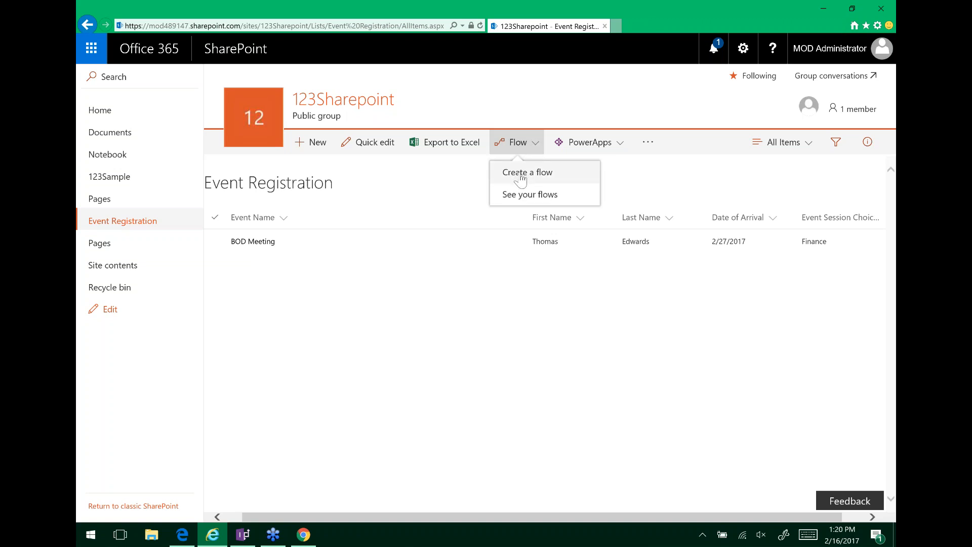
click(520, 175)
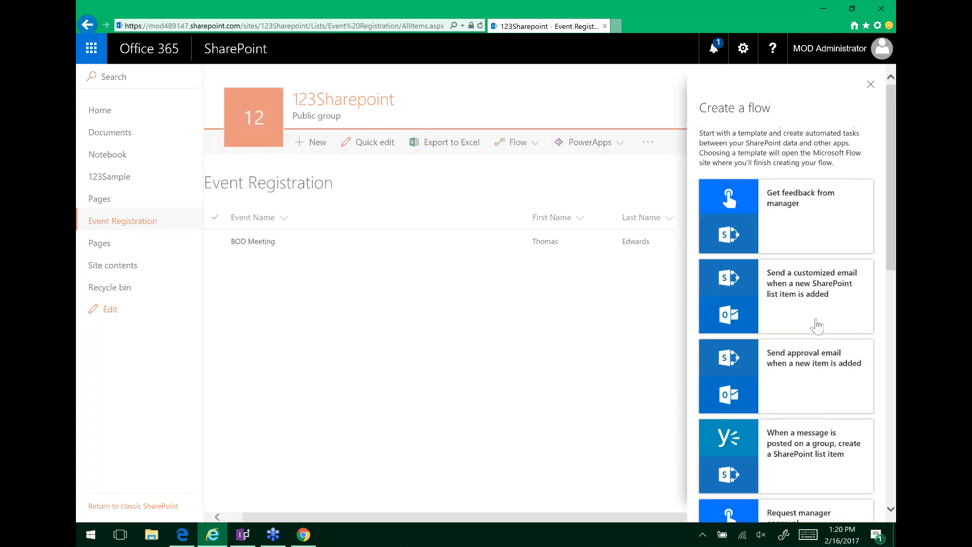
scroll(817, 326, down, 2)
scroll(817, 326, down, 3)
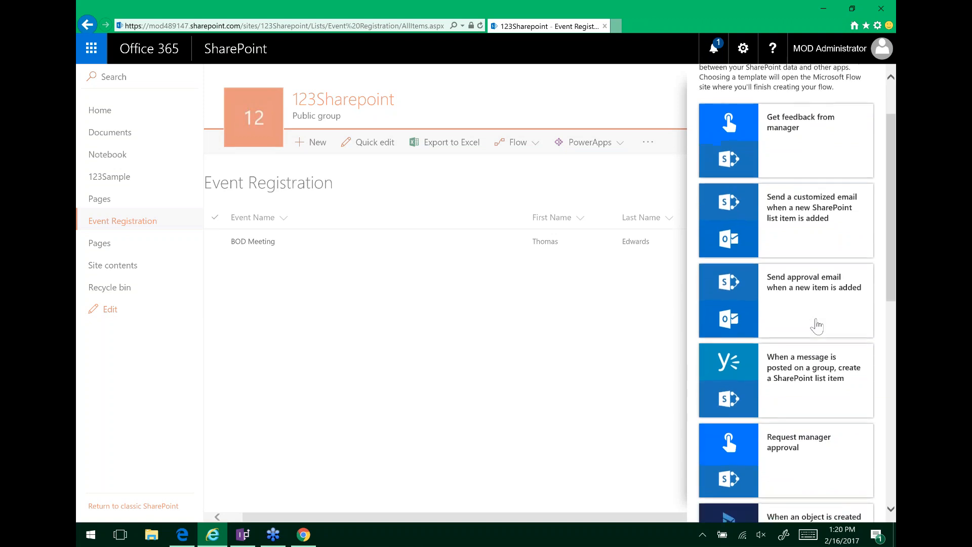
scroll(817, 326, down, 4)
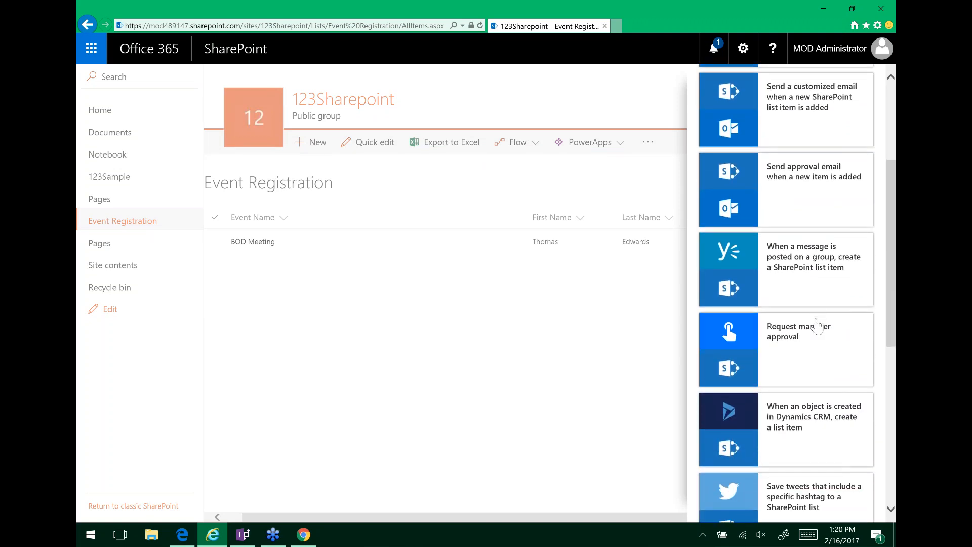
scroll(817, 326, down, 3)
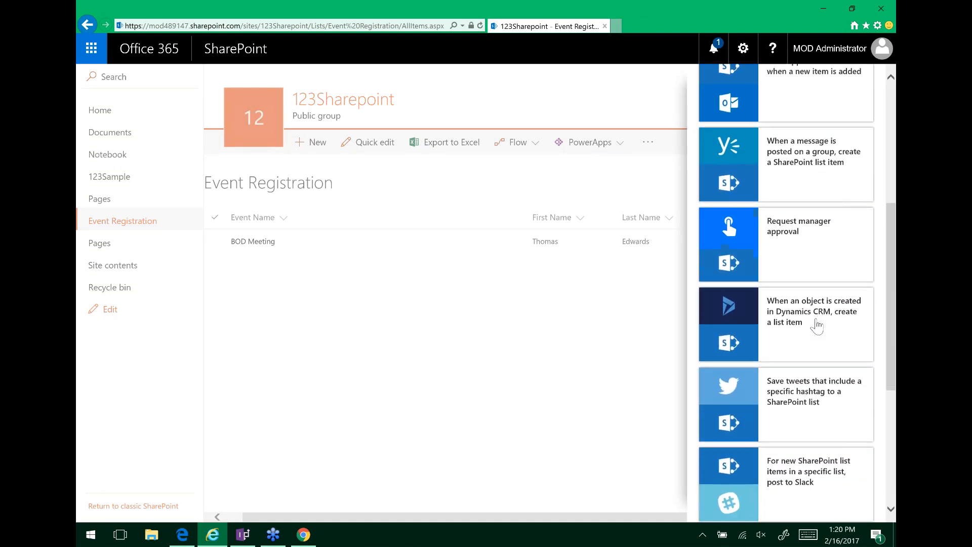
scroll(817, 326, down, 4)
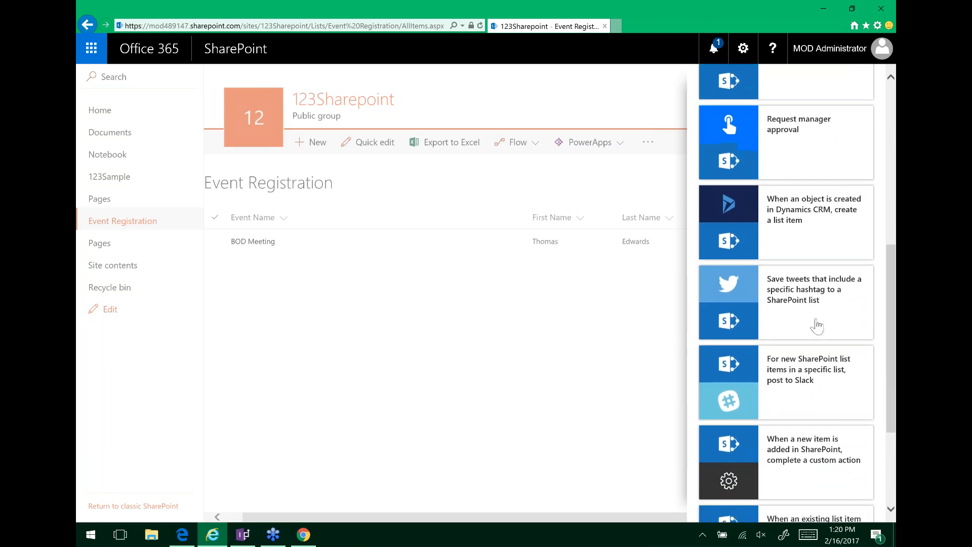
scroll(817, 326, down, 4)
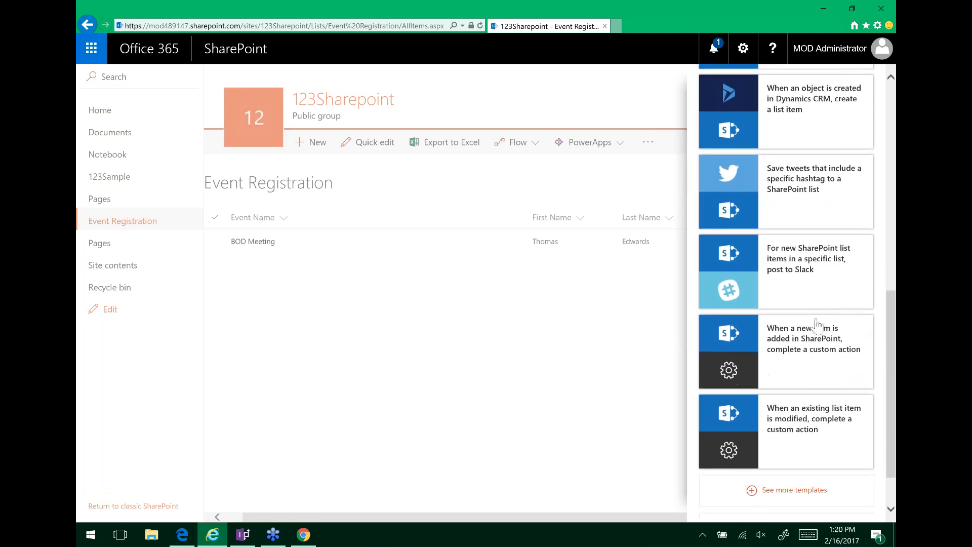
scroll(817, 326, up, 2)
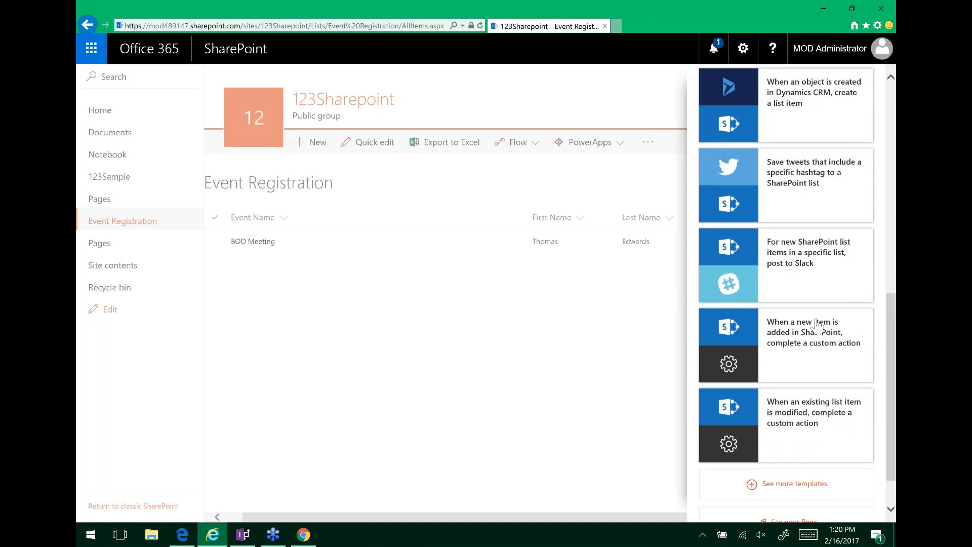
scroll(817, 325, up, 2)
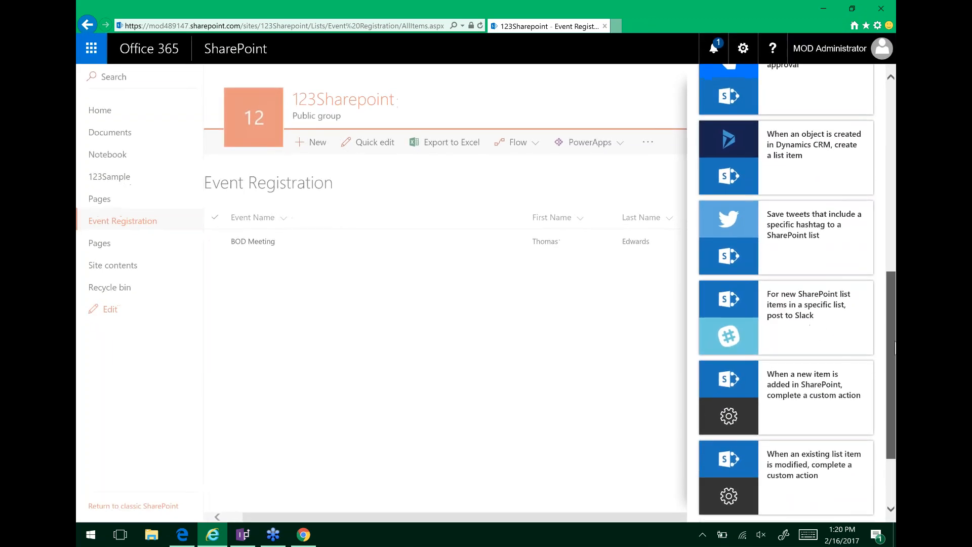
scroll(817, 326, up, 10)
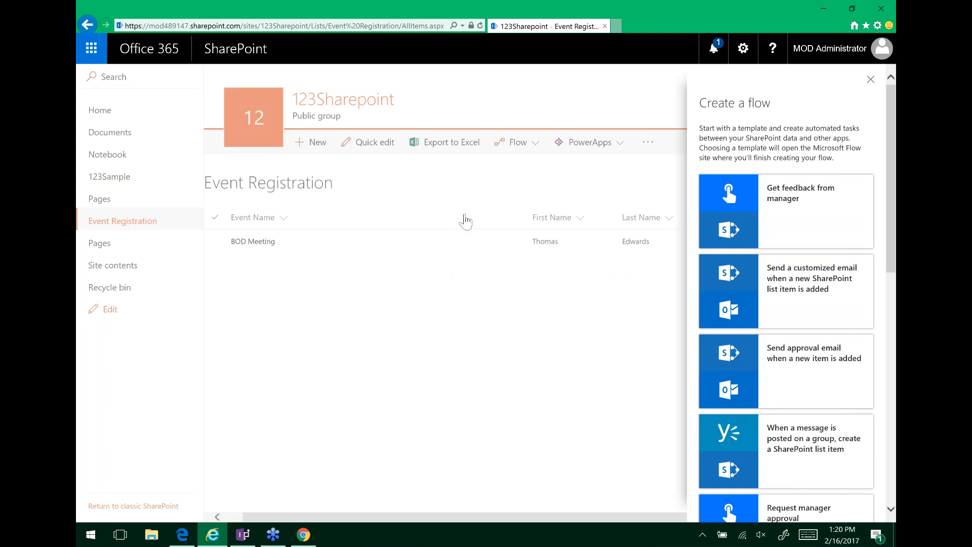
click(463, 192)
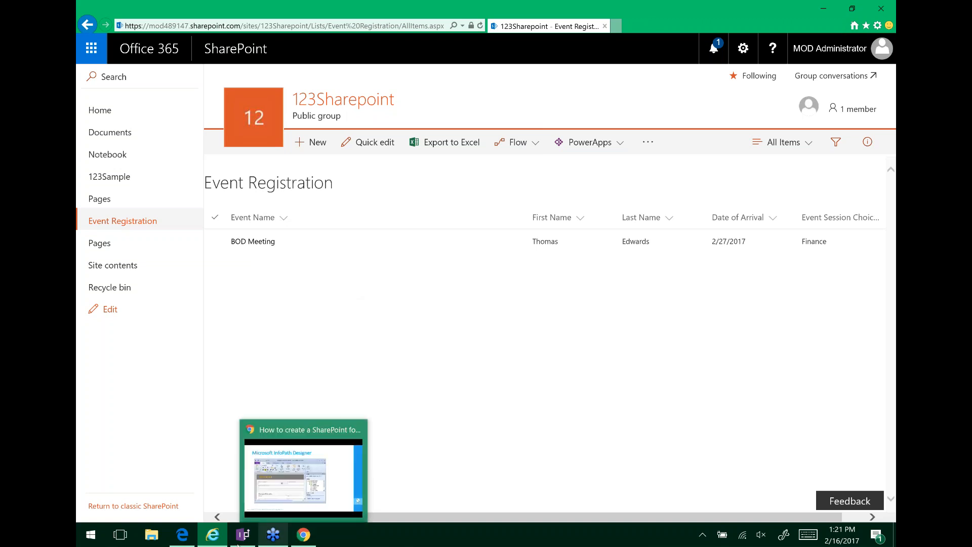
Switch to InfoPath Designer and start designing a new form from the Blank Form template
mouse_move(185, 540)
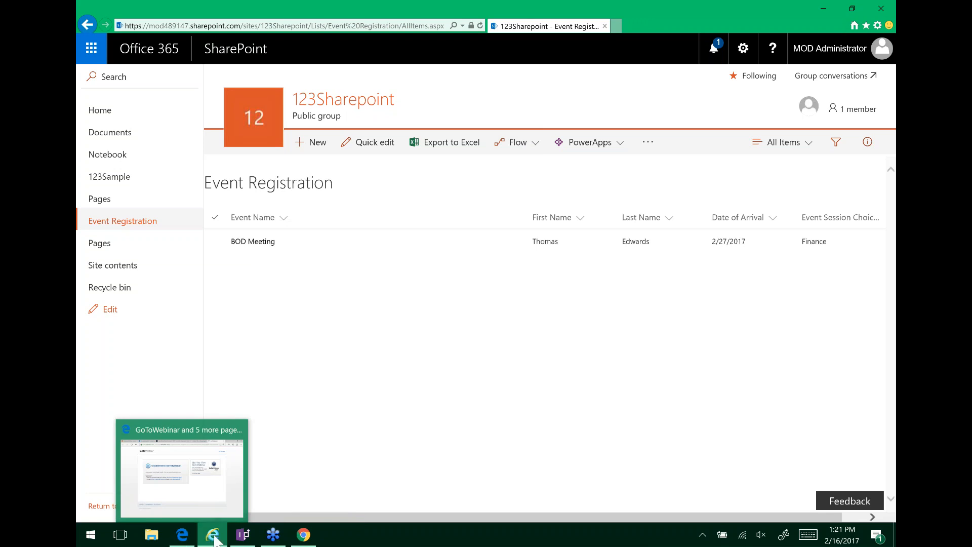
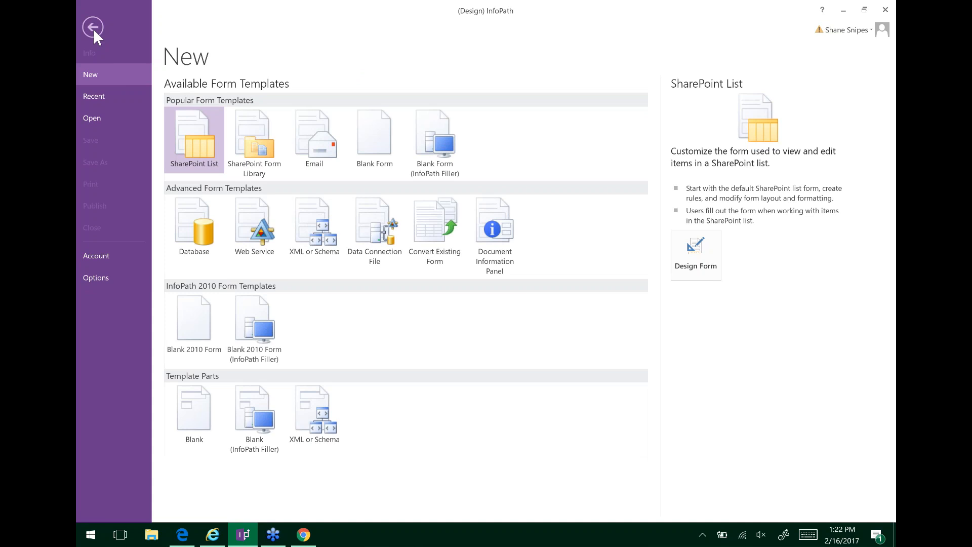
click(93, 95)
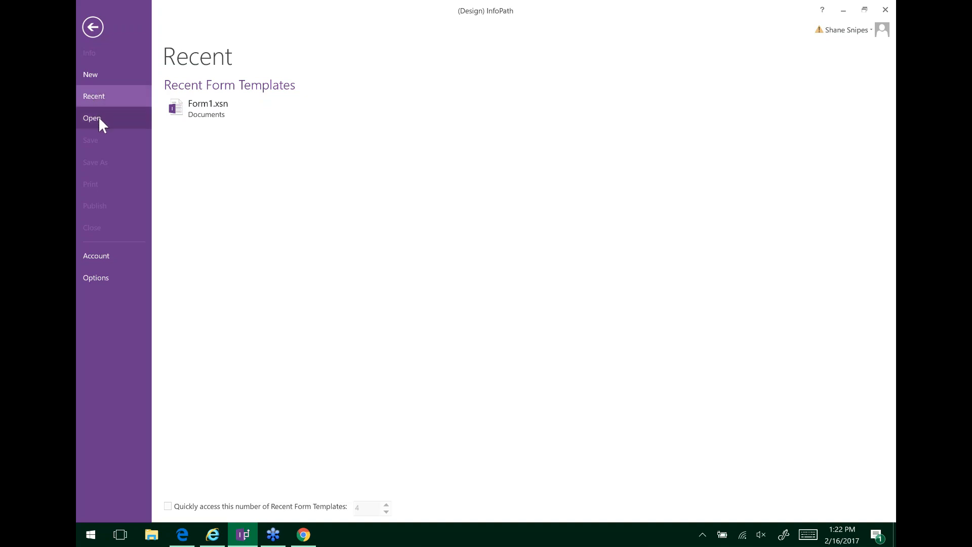
click(93, 28)
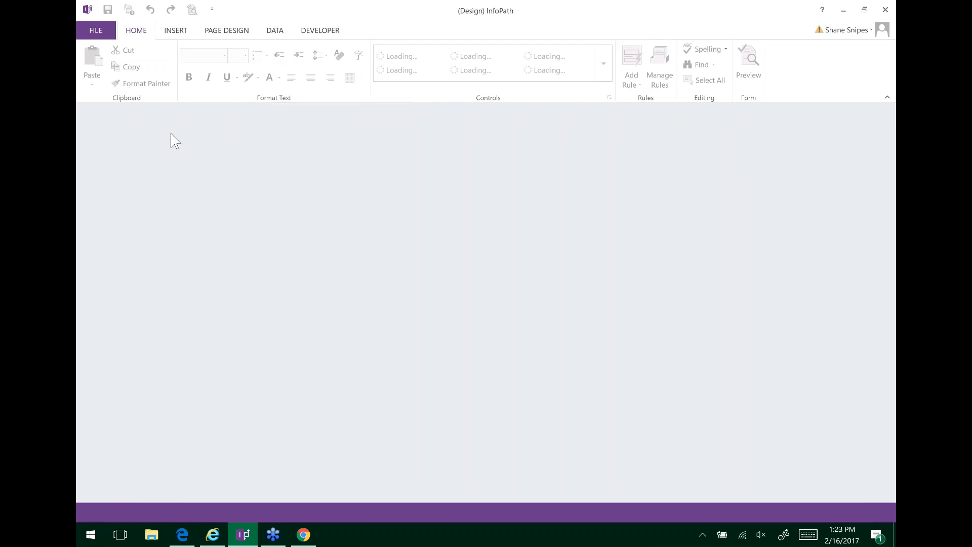
click(90, 31)
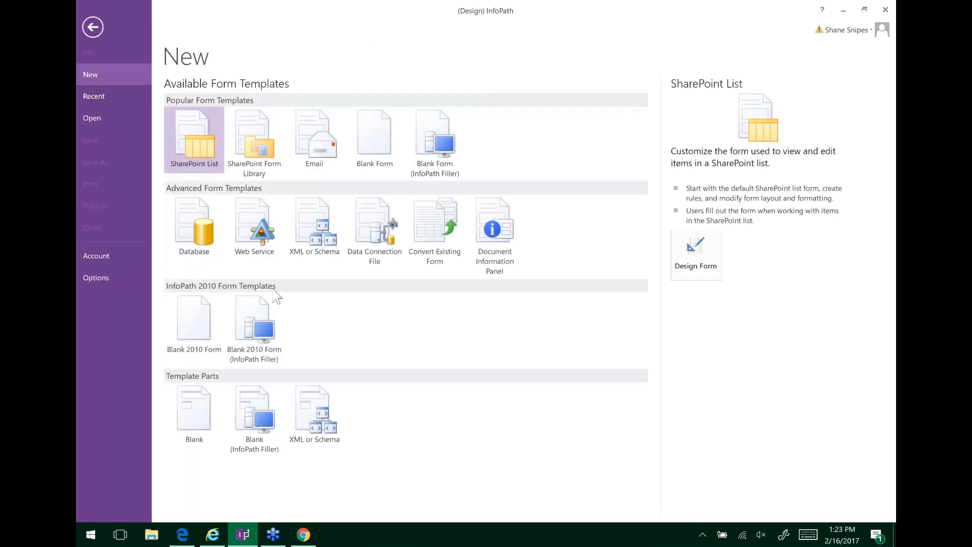
click(372, 139)
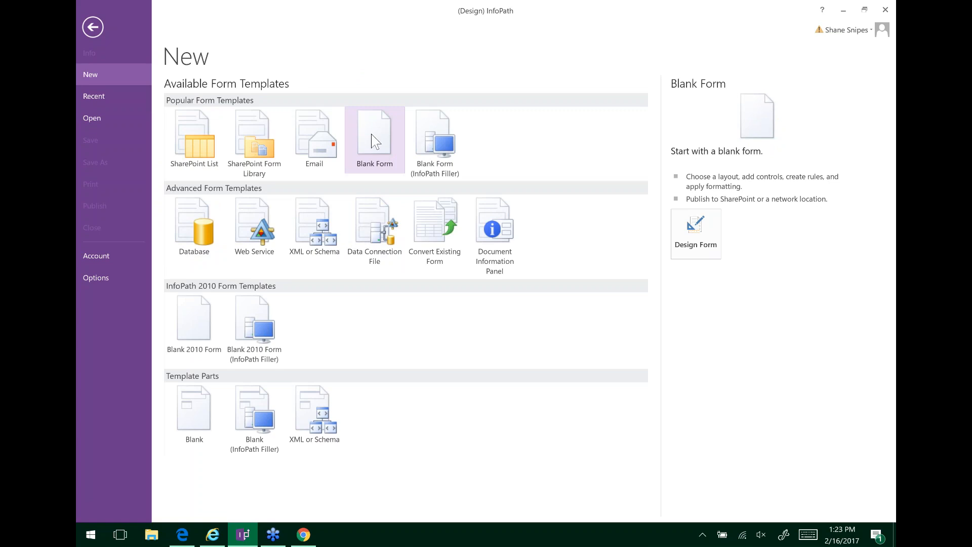
click(694, 232)
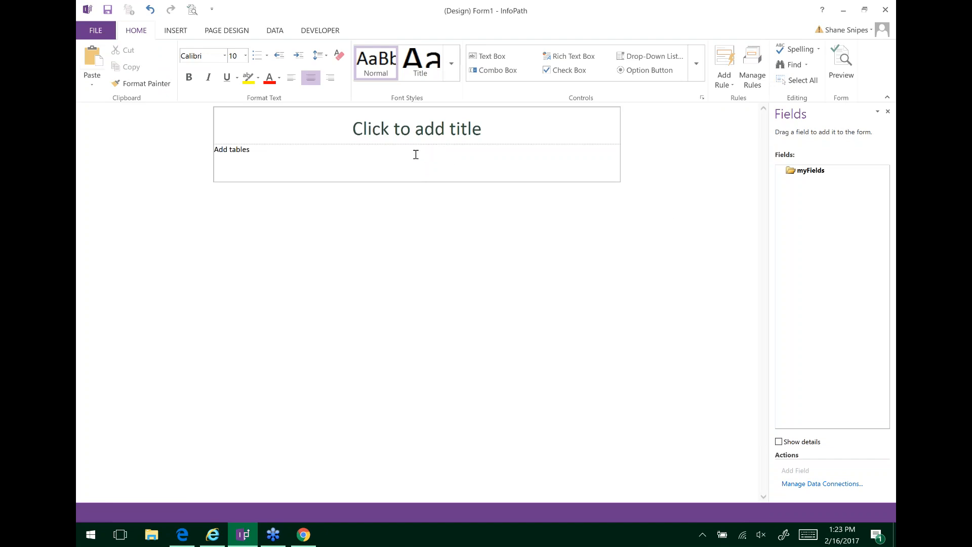
Title the form "Requests for Time Off"
click(406, 132)
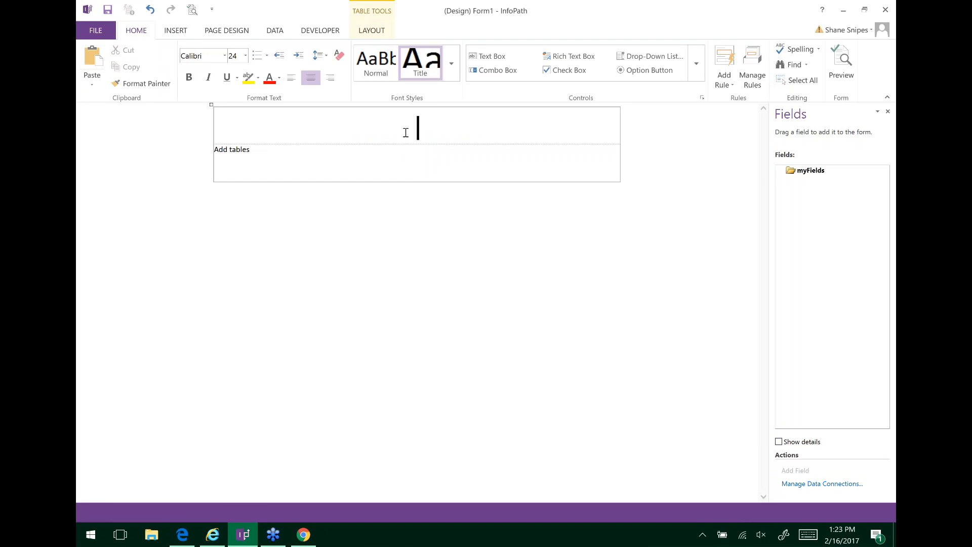
text(Requests for Tim)
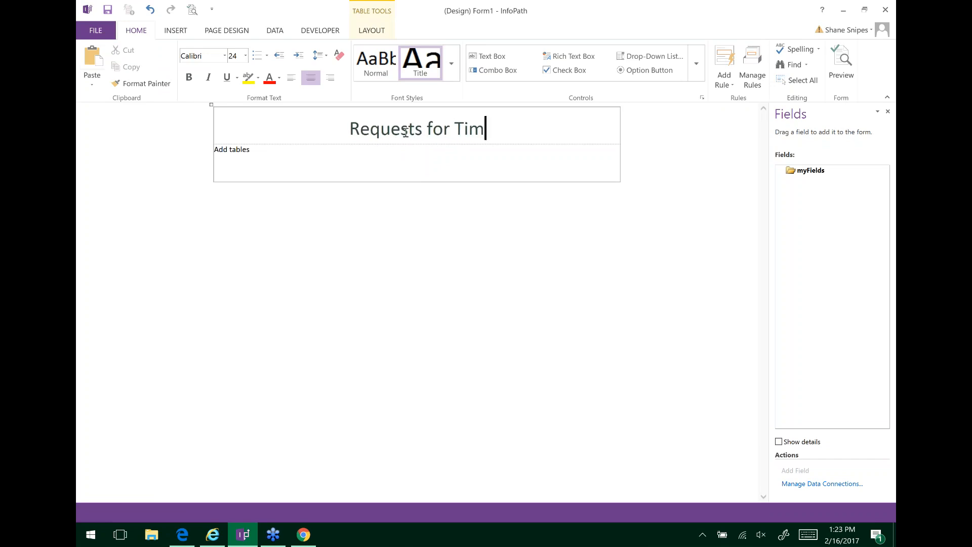
text(e Off)
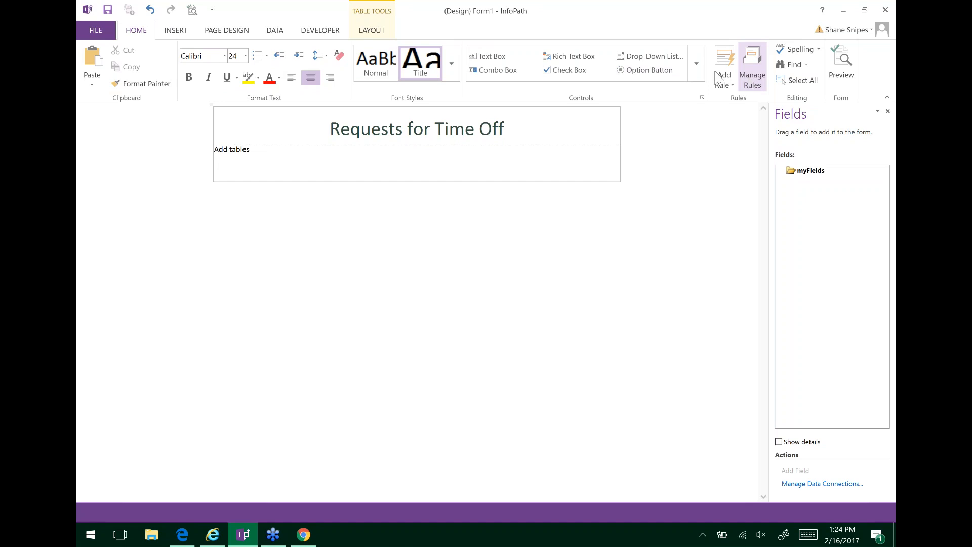
Add a row below the form's body row, and insert a shaded two-column table with a subheading directly under the title
click(176, 31)
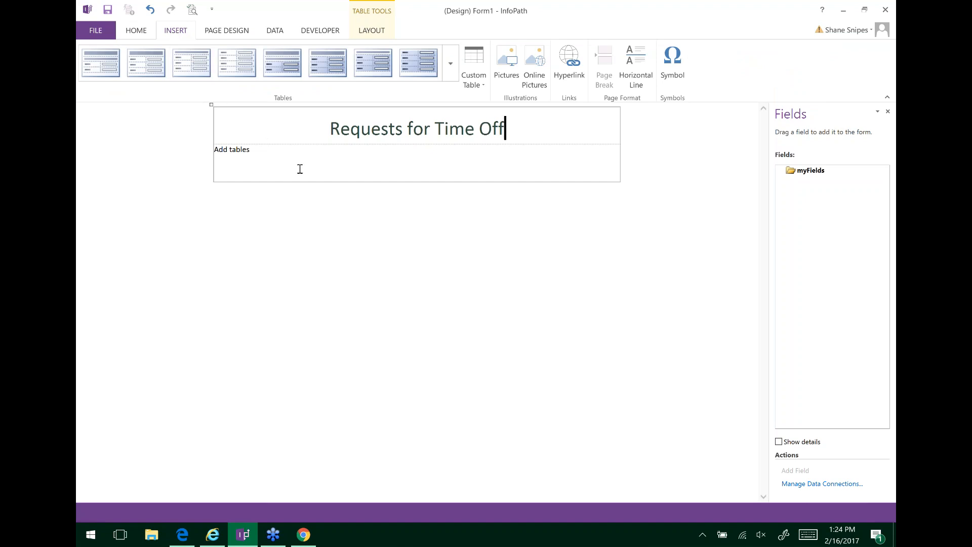
click(300, 168)
click(208, 167)
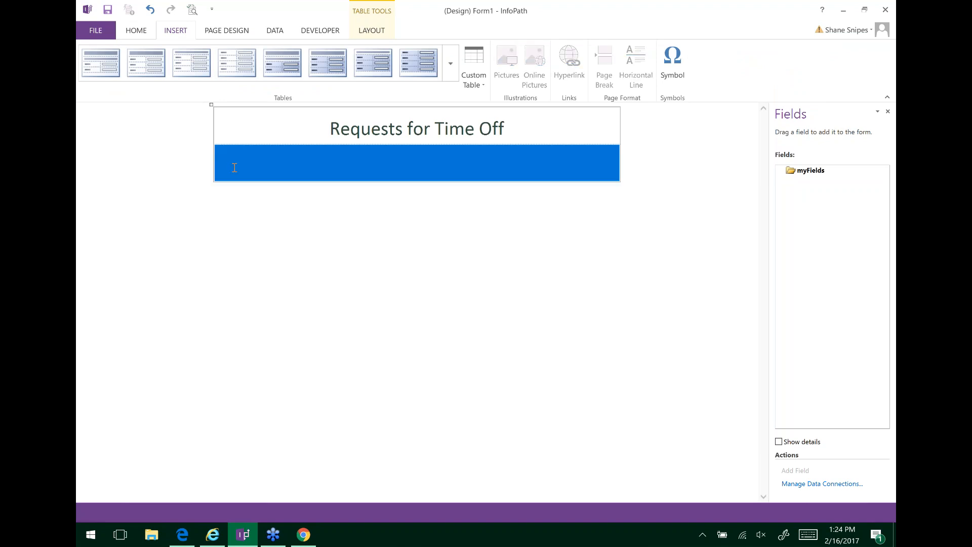
right_click(235, 168)
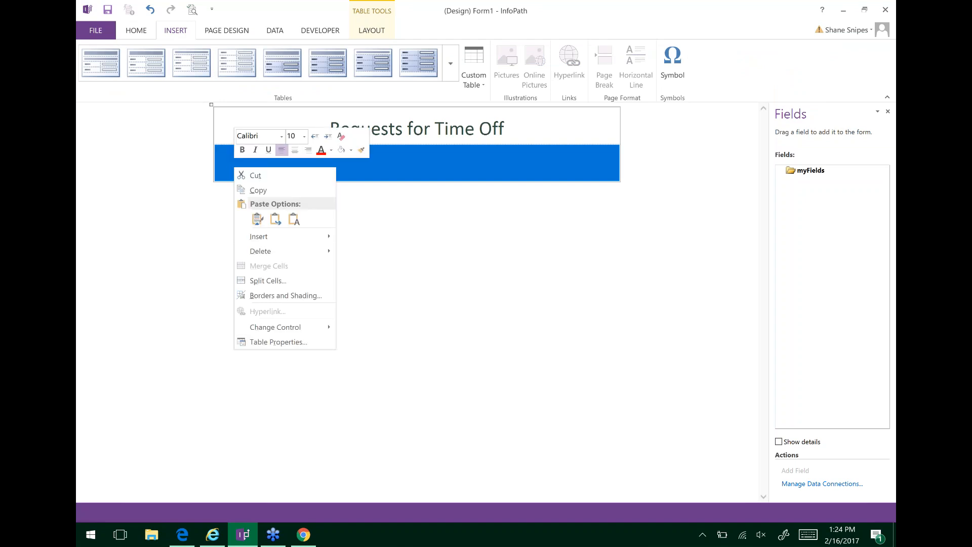
mouse_move(258, 239)
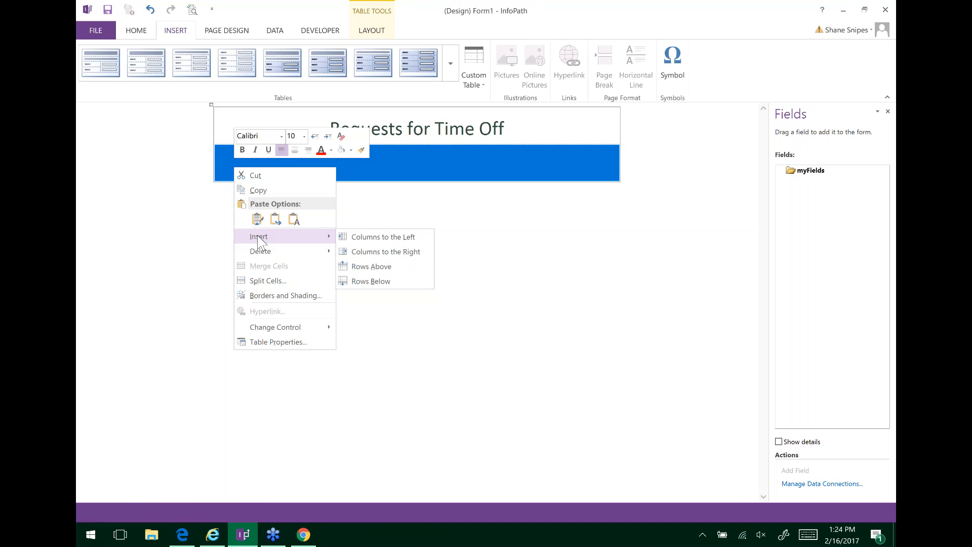
click(364, 284)
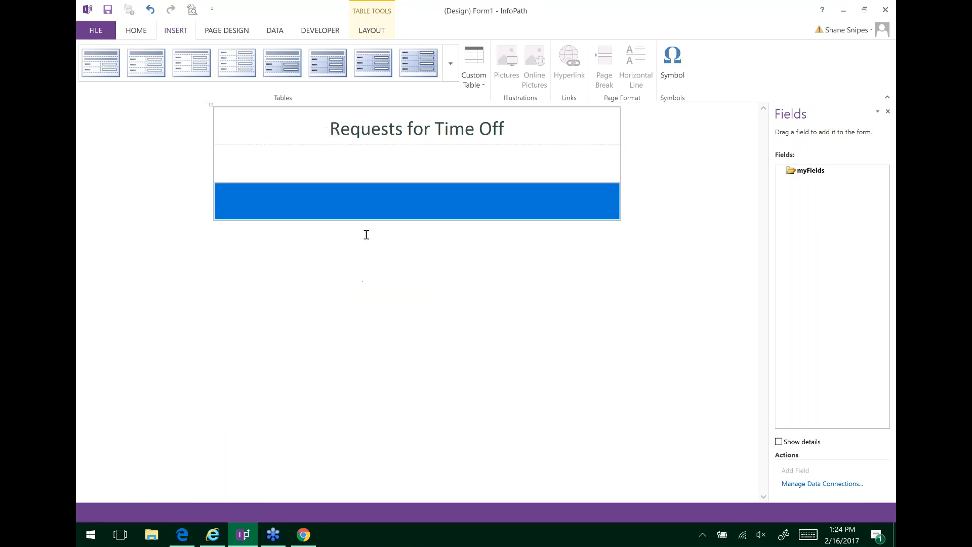
click(337, 168)
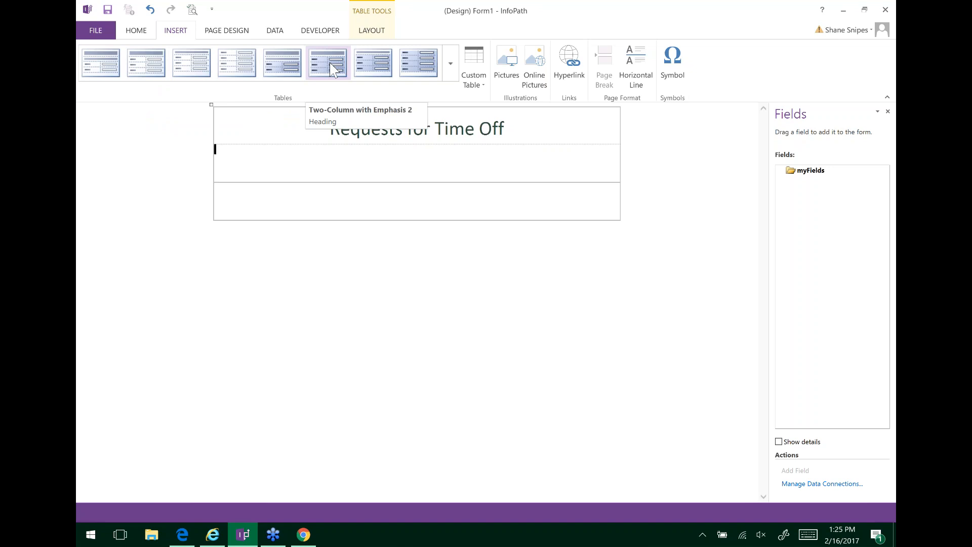
click(369, 59)
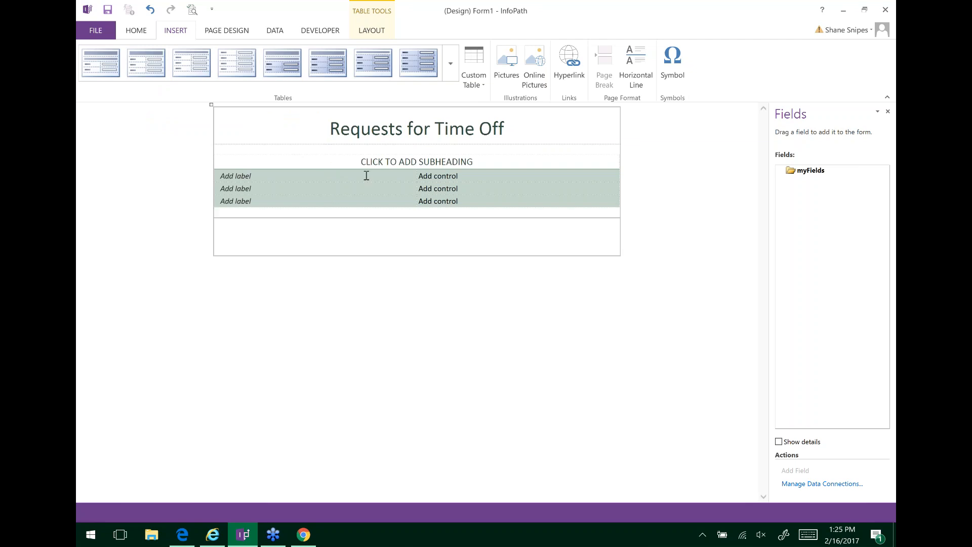
Set the inserted table's subheading to "ENTER YOUR REQUESTS"
click(380, 161)
text(ENTER YOUR)
key(BackSpace)
key(BackSpace)
key(BackSpace)
key(BackSpace)
key(BackSpace)
key(BackSpace)
key(BackSpace)
key(BackSpace)
key(BackSpace)
key(BackSpace)
text(E)
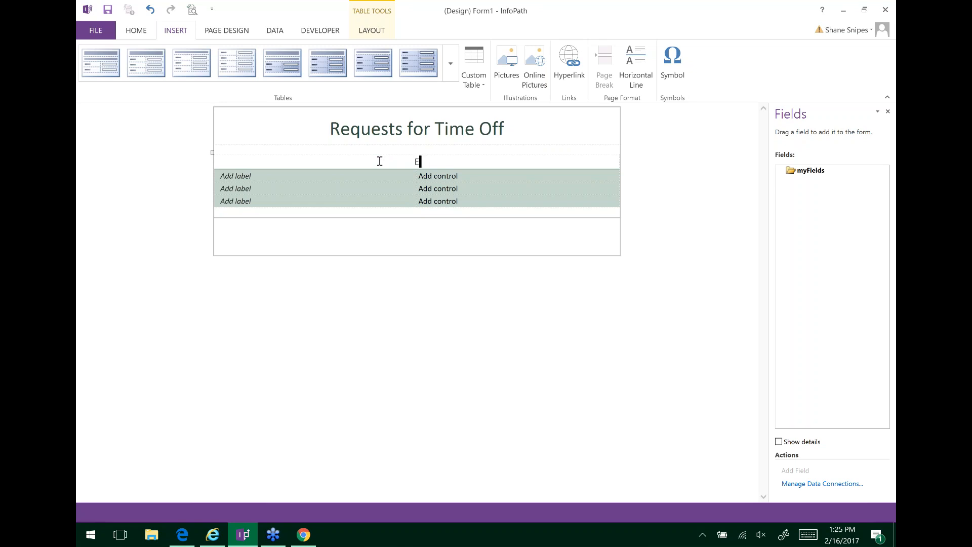
text(NTER YOUR REQUESTS)
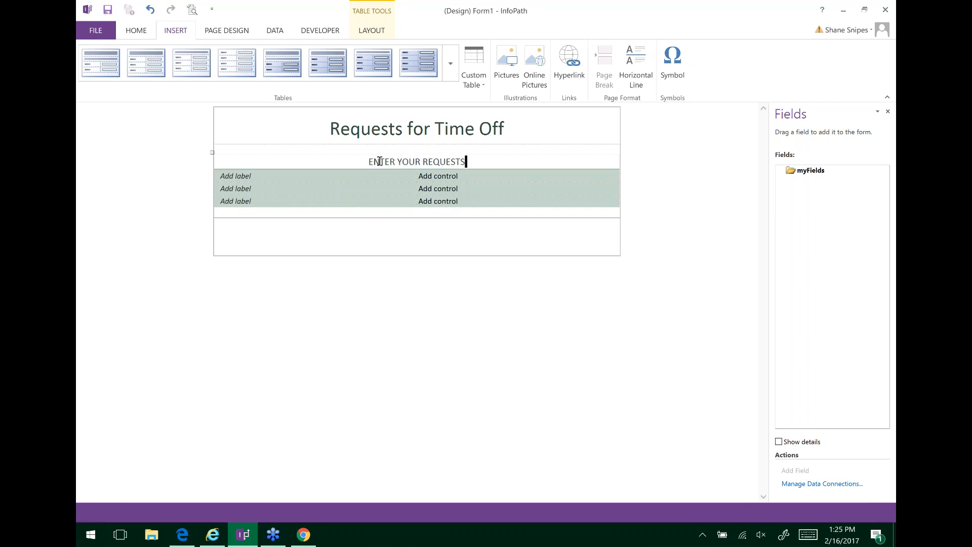
Extend the table's subheading to read "ENTER YOUR REQUESTS FOR VACATION BELOW"
text( FOR VACATION)
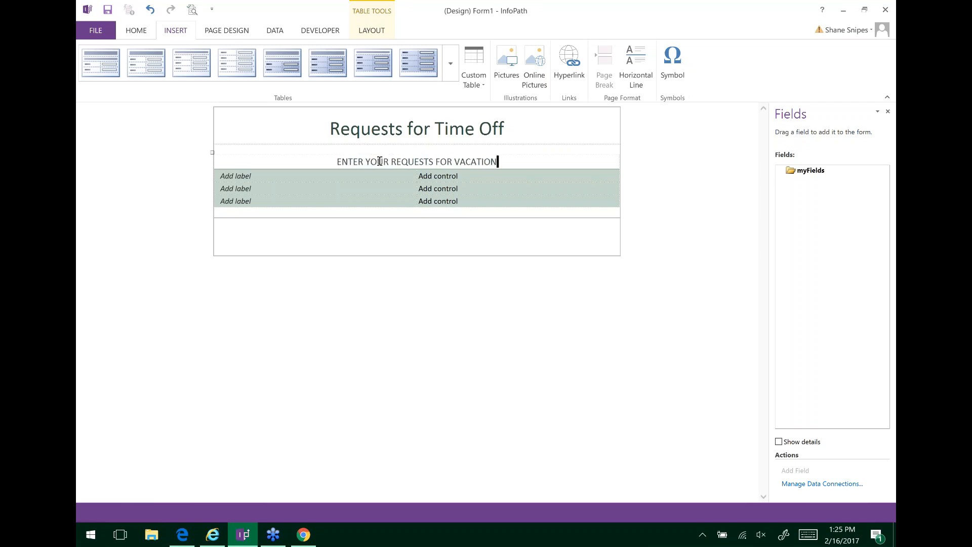
text( BEL)
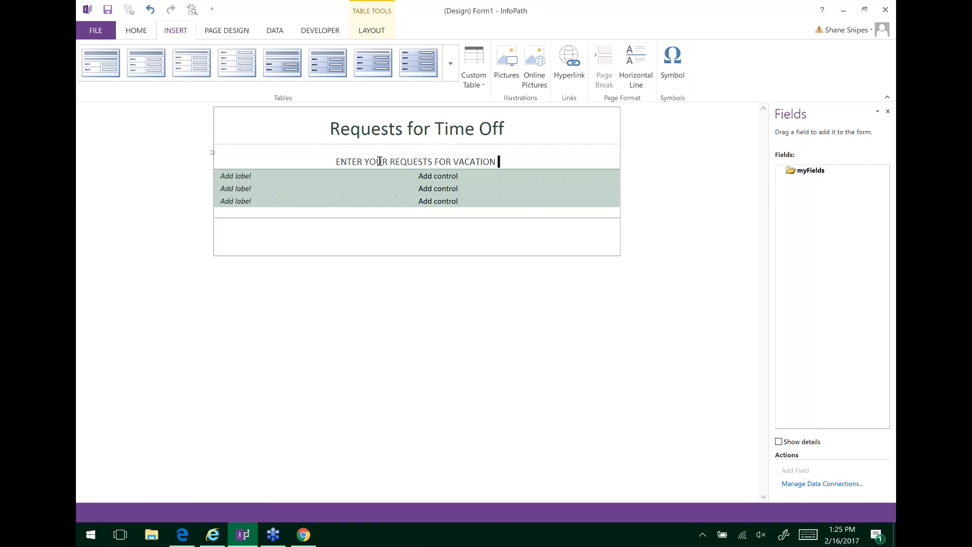
text(OW)
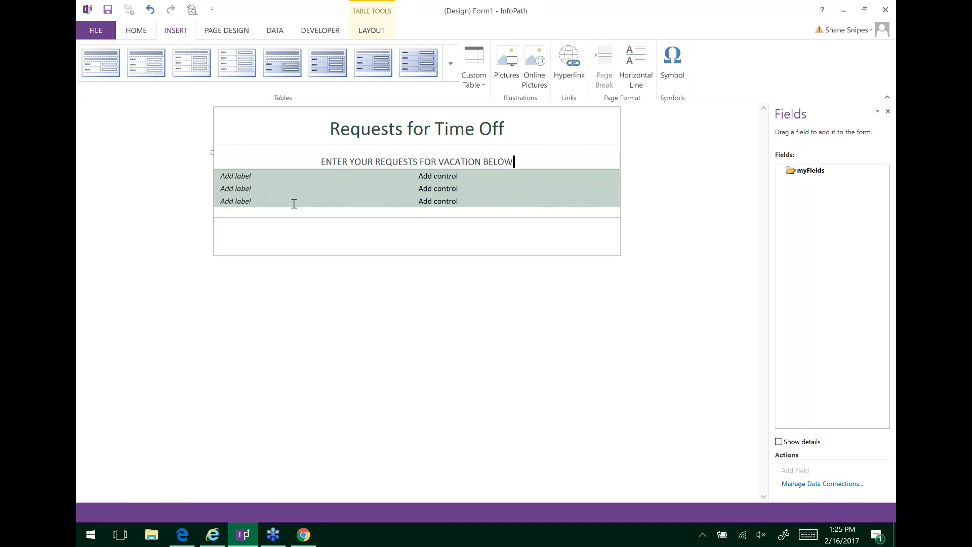
Clear the three "Add label" placeholders in the table's first column
click(278, 178)
click(286, 188)
click(289, 202)
click(327, 175)
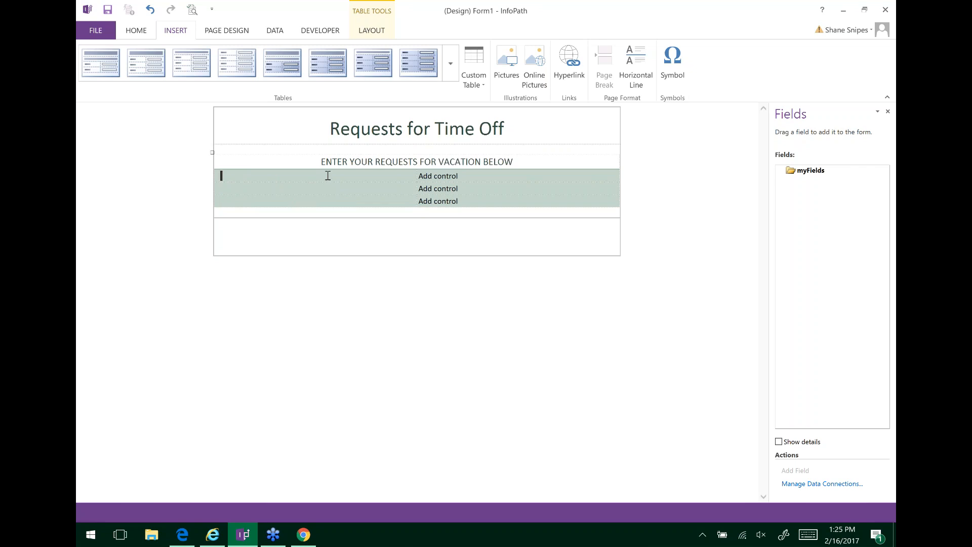
key(alt+Tab)
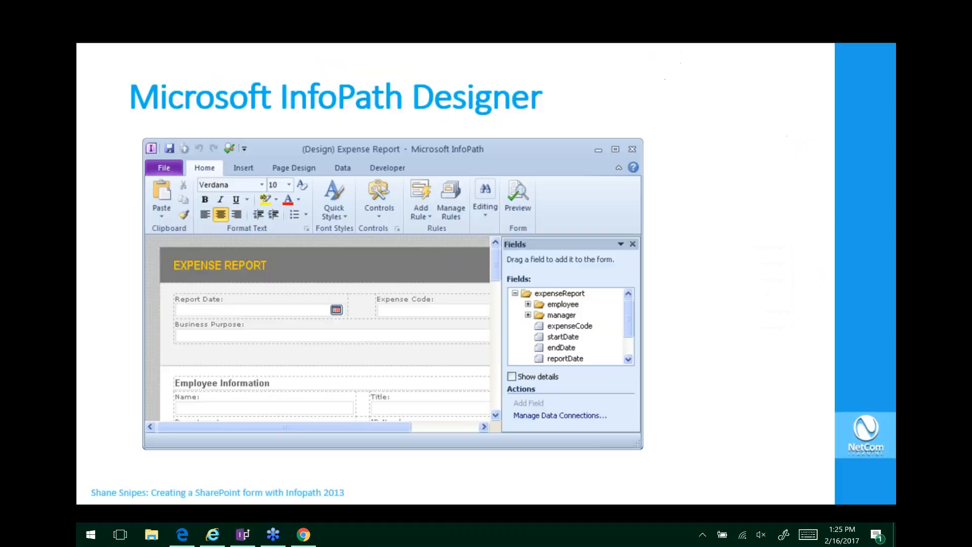
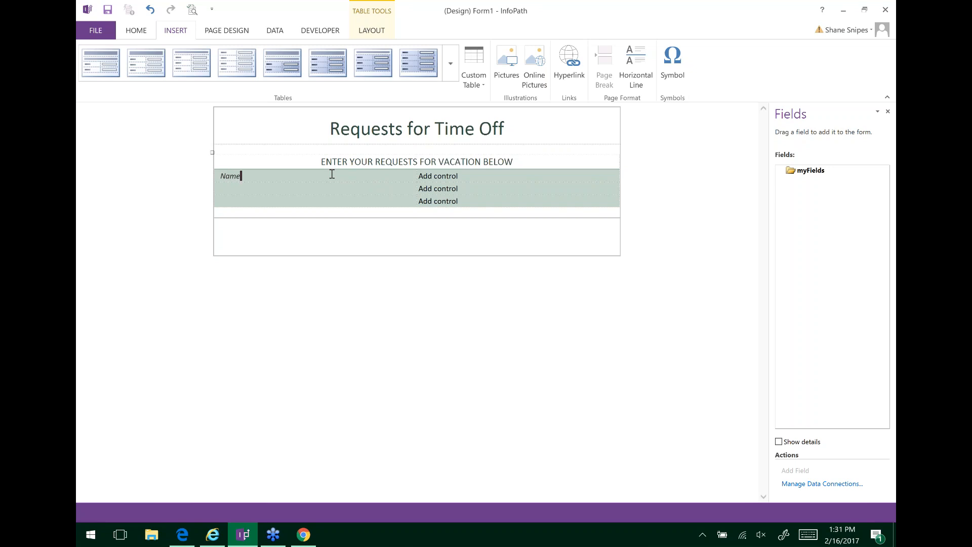
Label the table's first two rows "Name" and "Department"
key(Return)
key(BackSpace)
click(337, 185)
text(Department)
Insert three additional rows in the table beneath the Department row
click(210, 202)
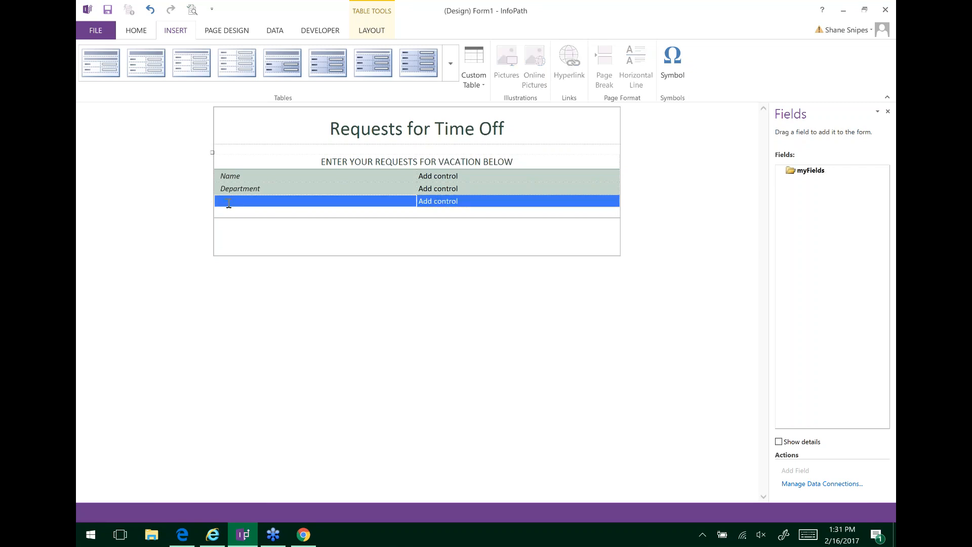
right_click(229, 203)
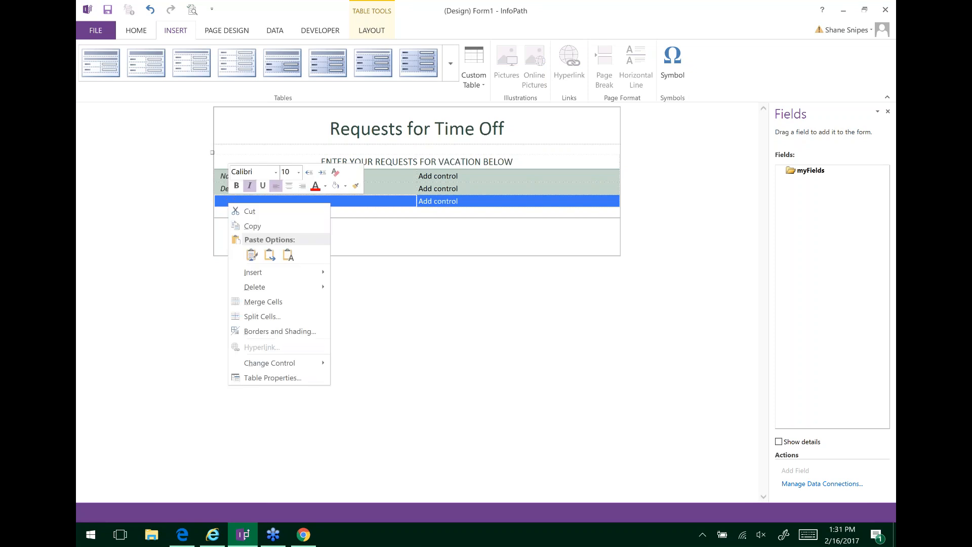
mouse_move(270, 276)
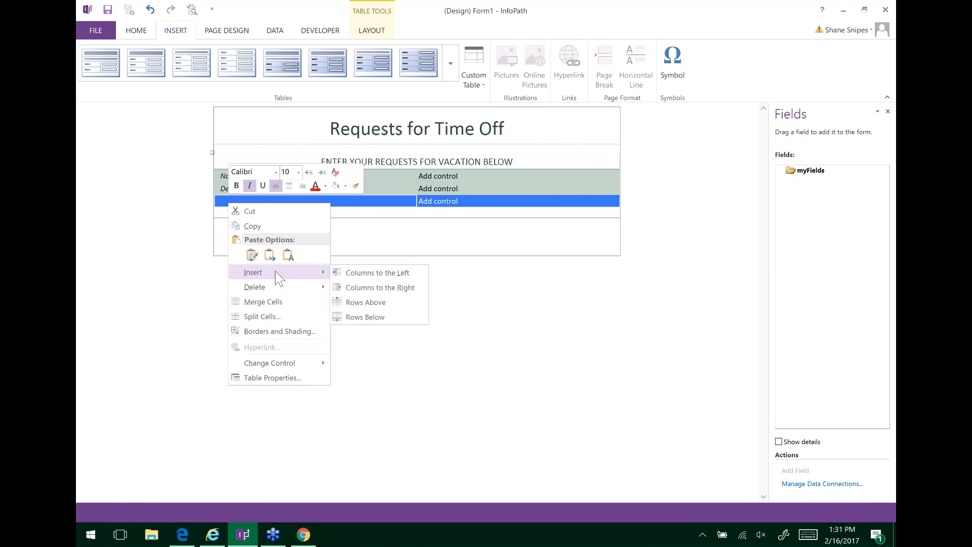
click(364, 302)
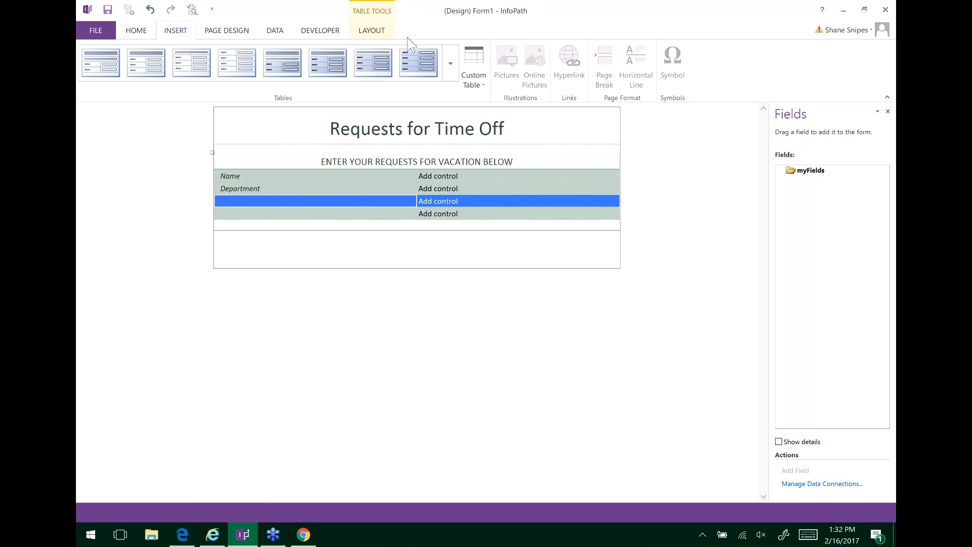
click(369, 38)
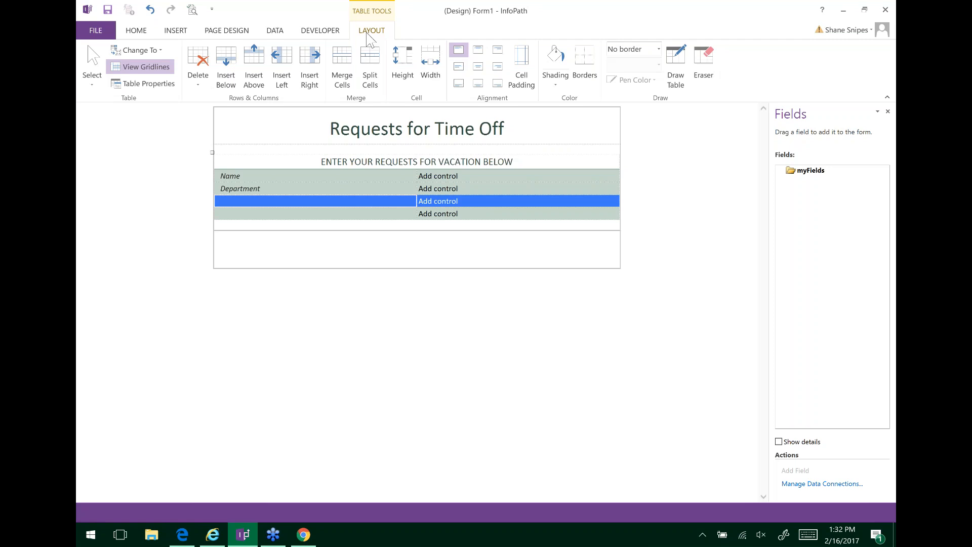
click(226, 67)
click(226, 67)
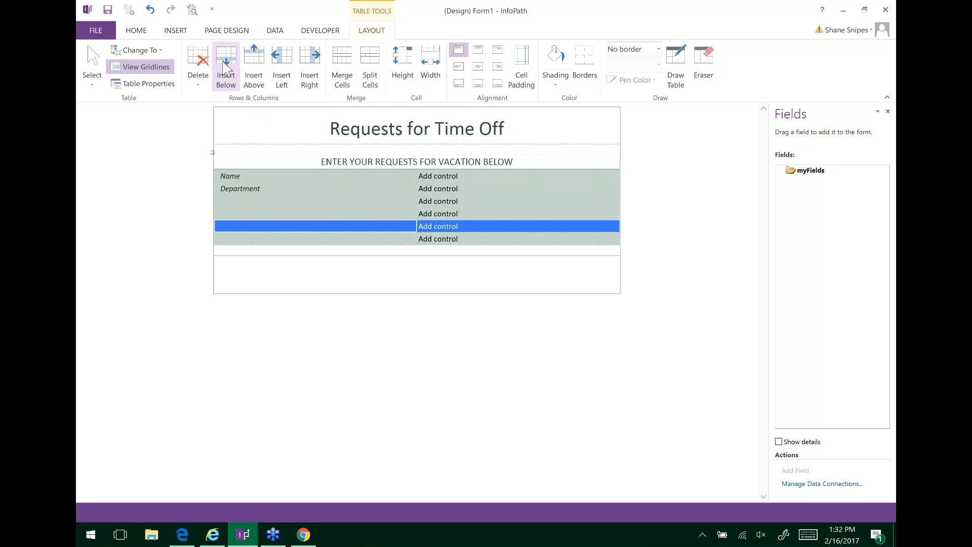
Label the row beneath Department "Date of vacation start"
click(258, 204)
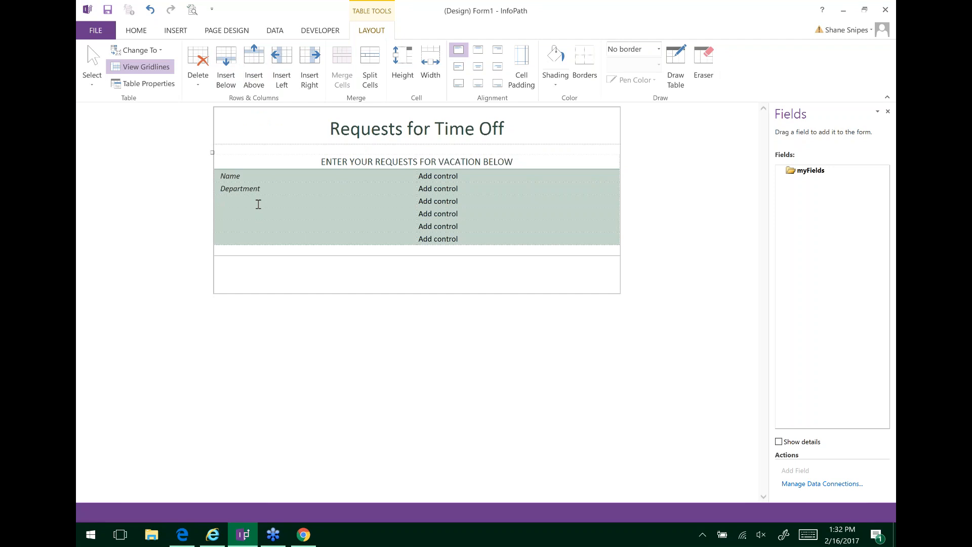
text(Dates of)
key(BackSpace)
key(BackSpace)
key(BackSpace)
key(BackSpace)
key(BackSpace)
text(of vacation start)
Label the fourth and fifth table rows "Date of vacation end" and "Supervisor"
click(275, 217)
text(Date of v)
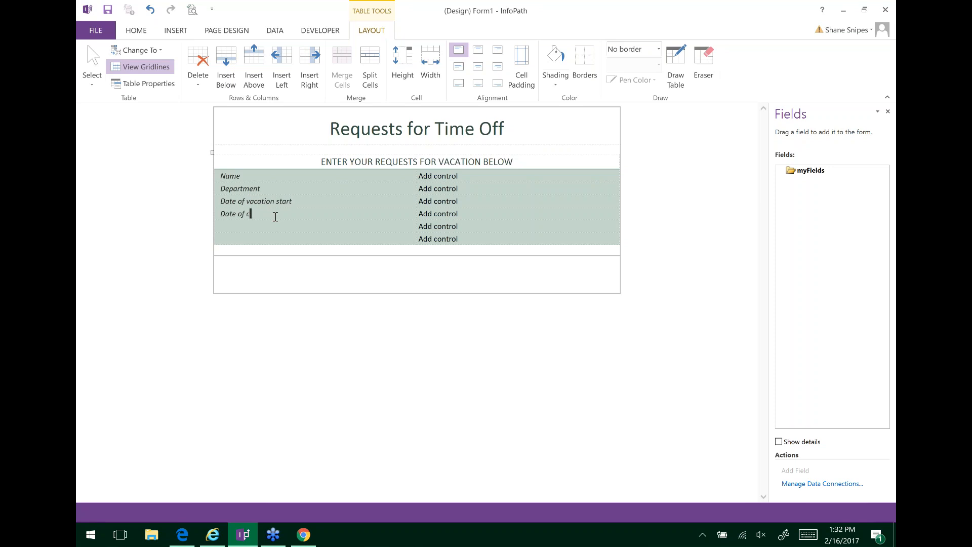
text(acation end)
click(252, 227)
text(Supervisor)
click(254, 238)
Show the full list of controls, insert a text box in the Name row's control cell, and delete its default label
click(135, 33)
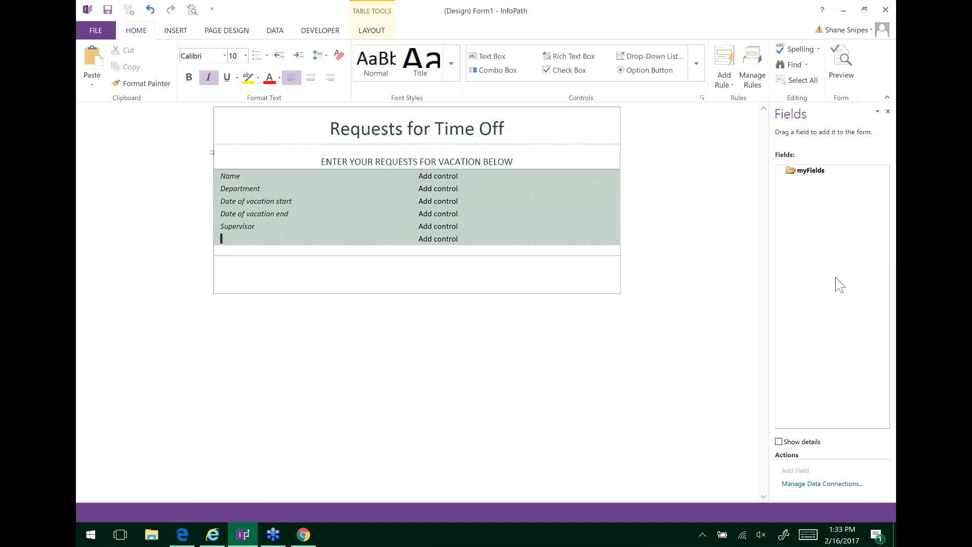
click(884, 176)
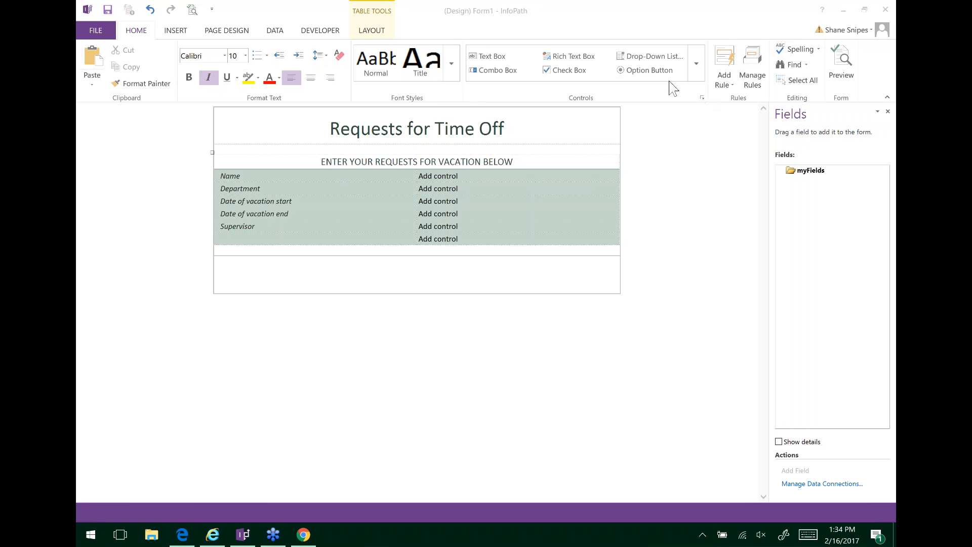
click(702, 97)
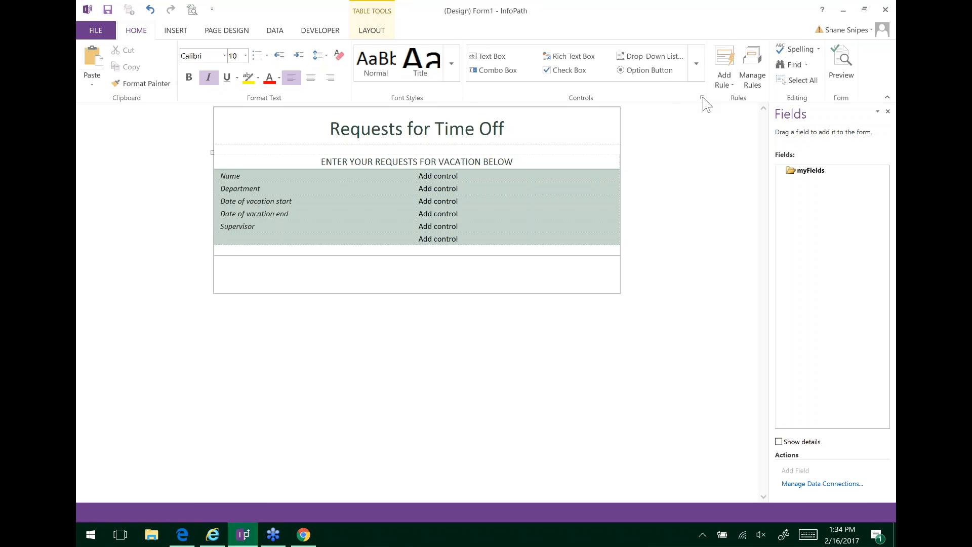
click(703, 97)
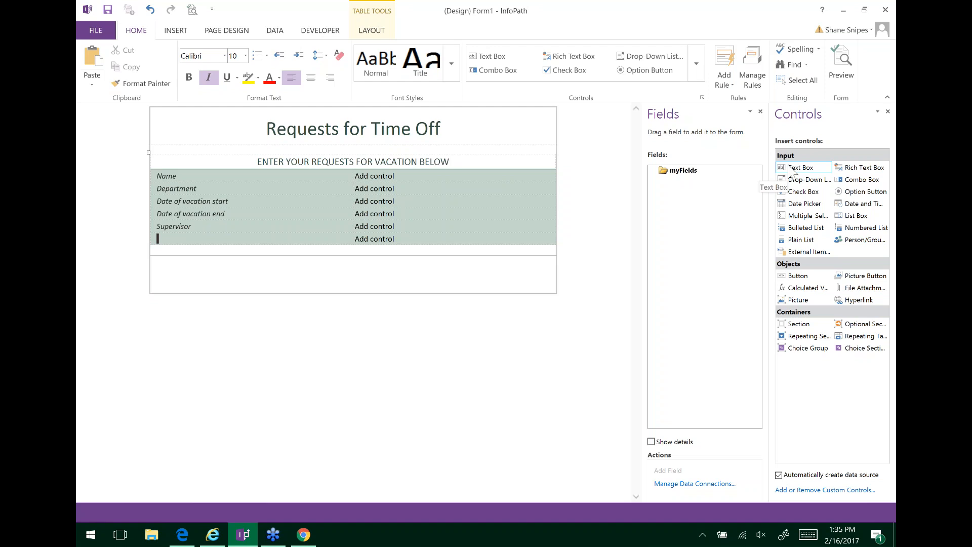
drag(796, 169, 543, 175)
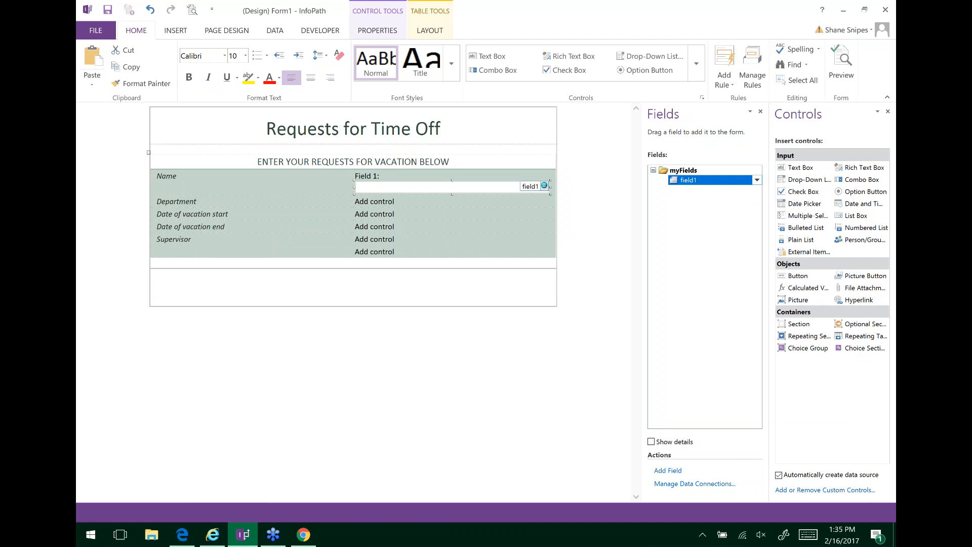
click(385, 175)
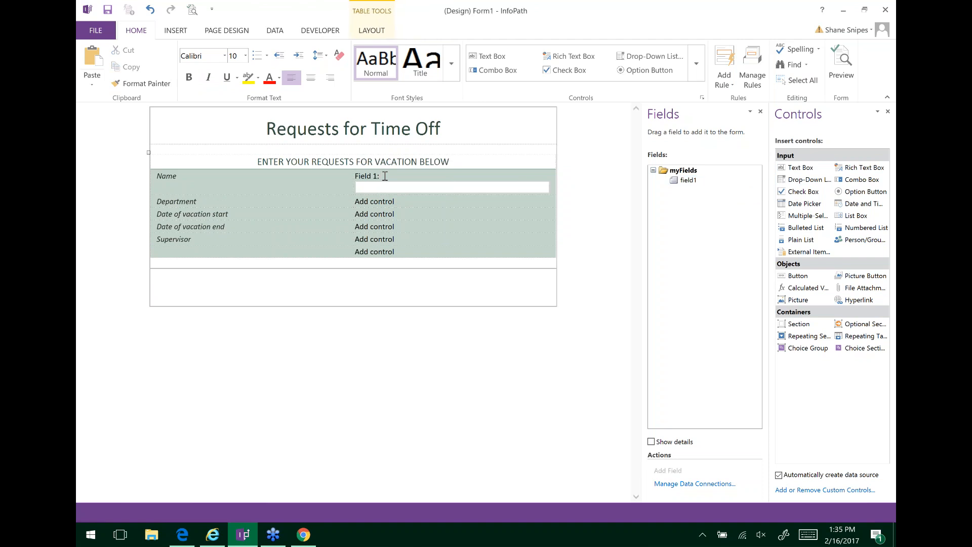
drag(378, 176, 354, 176)
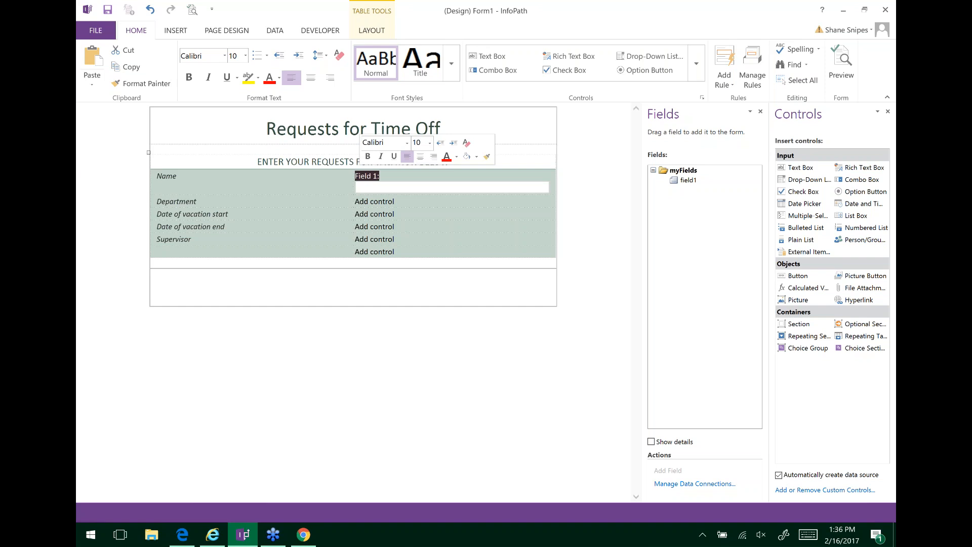
key(Delete)
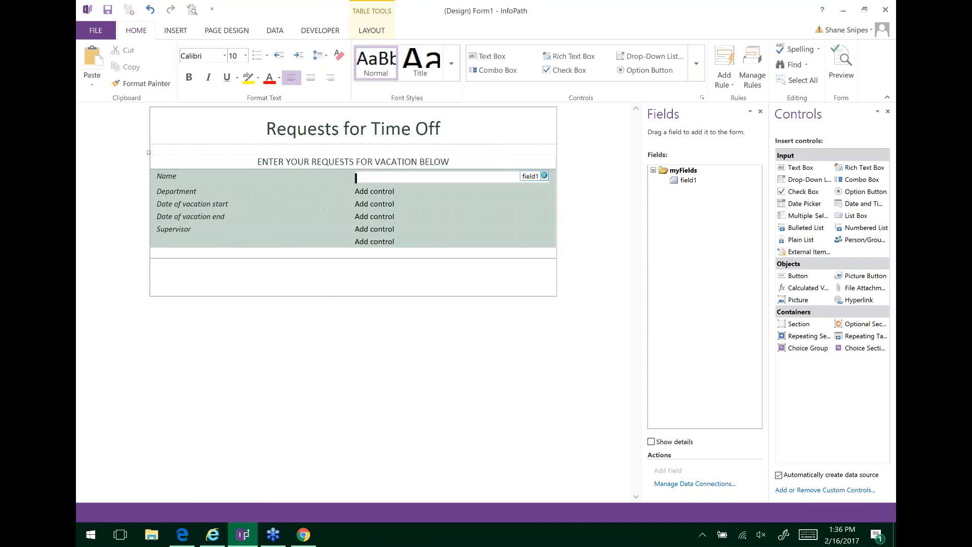
Rename the field of the Name row's text box to "Name"
click(395, 180)
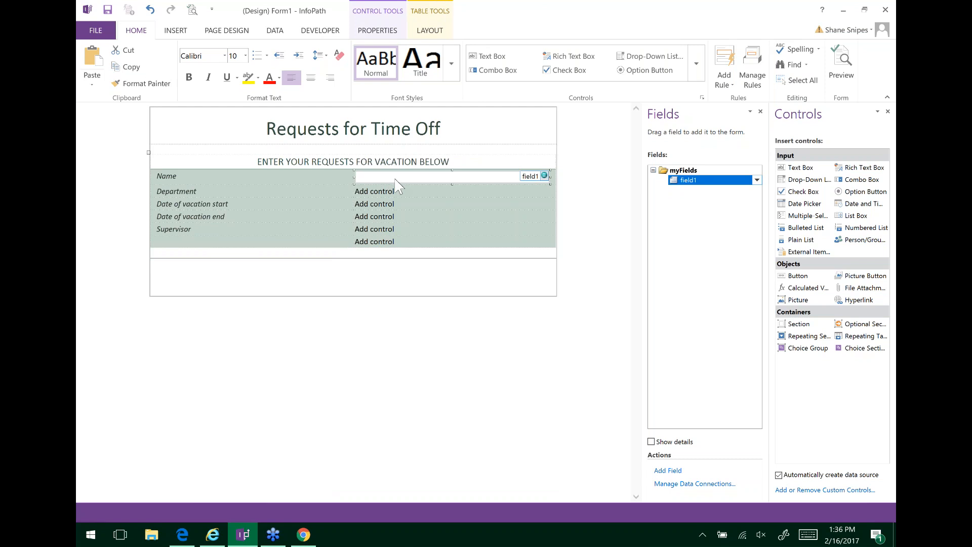
double_click(432, 177)
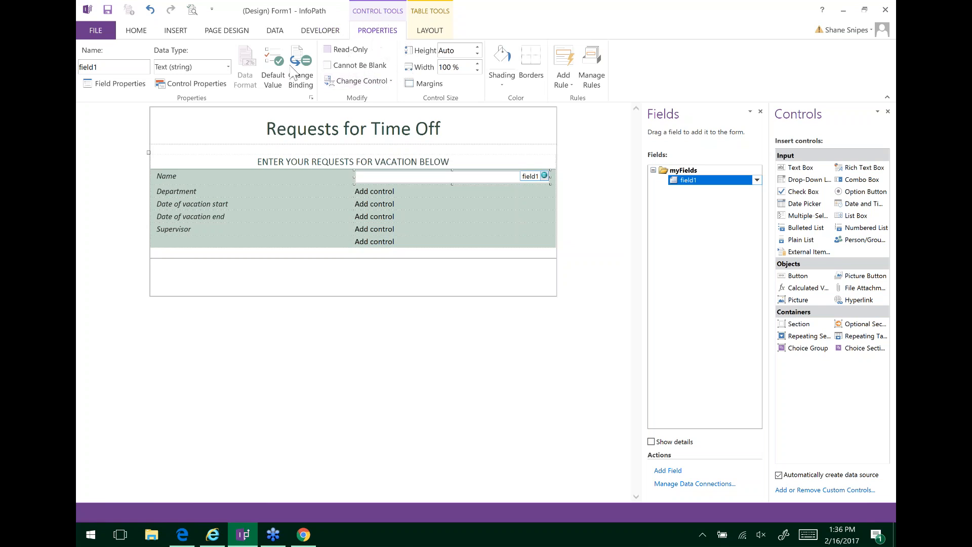
double_click(111, 68)
text(Name)
Insert a drop-down list box in the Department row's control cell and delete its default label
drag(805, 181, 536, 190)
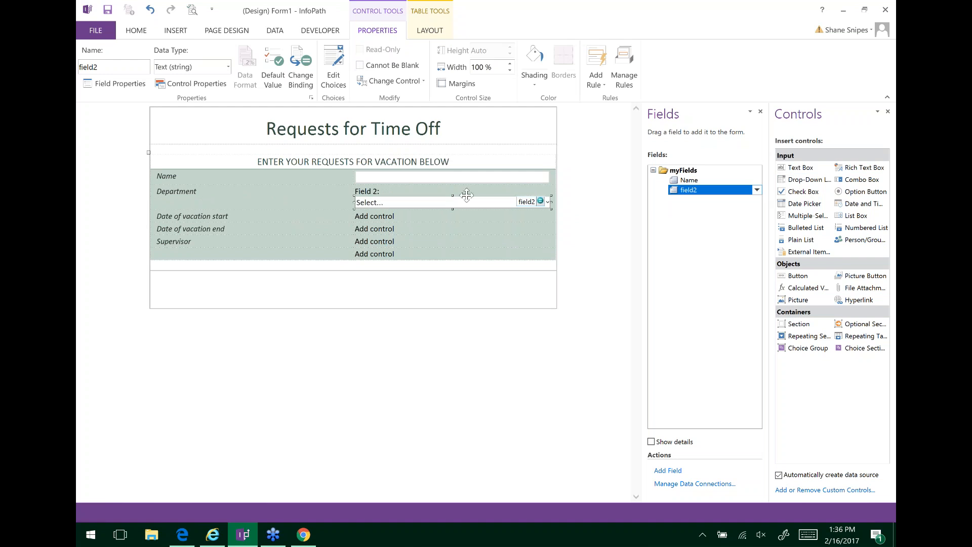
click(411, 191)
drag(380, 191, 354, 190)
click(363, 191)
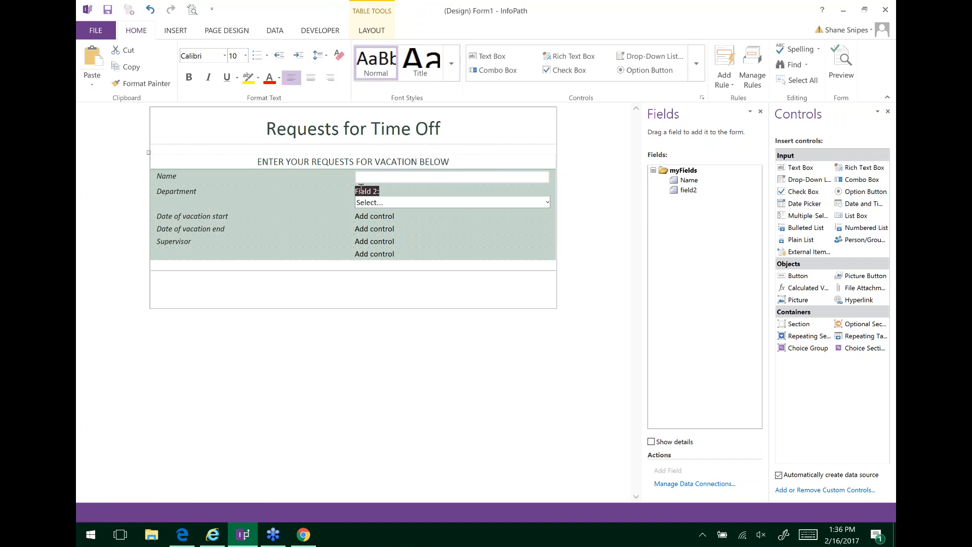
key(Delete)
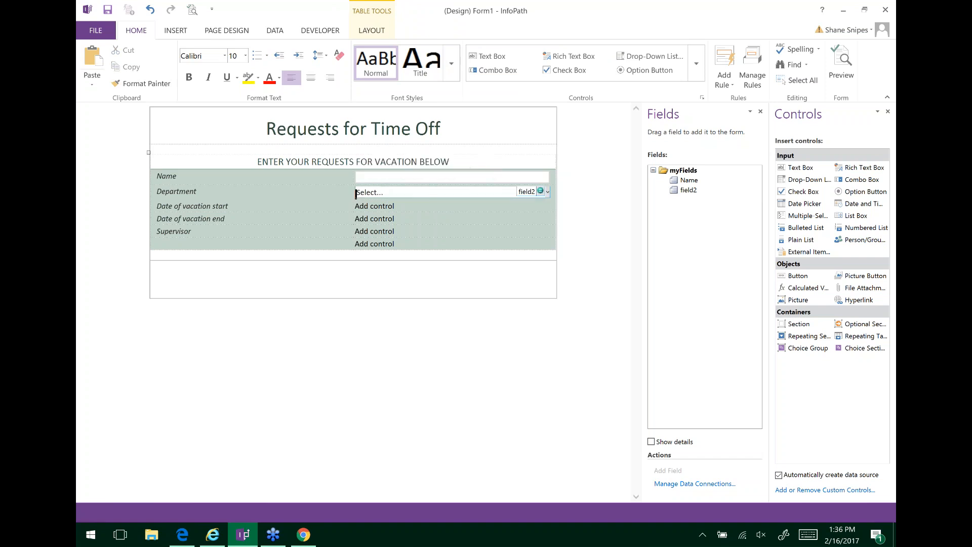
Rename the field of the Department drop-down list to "Dept"
click(396, 193)
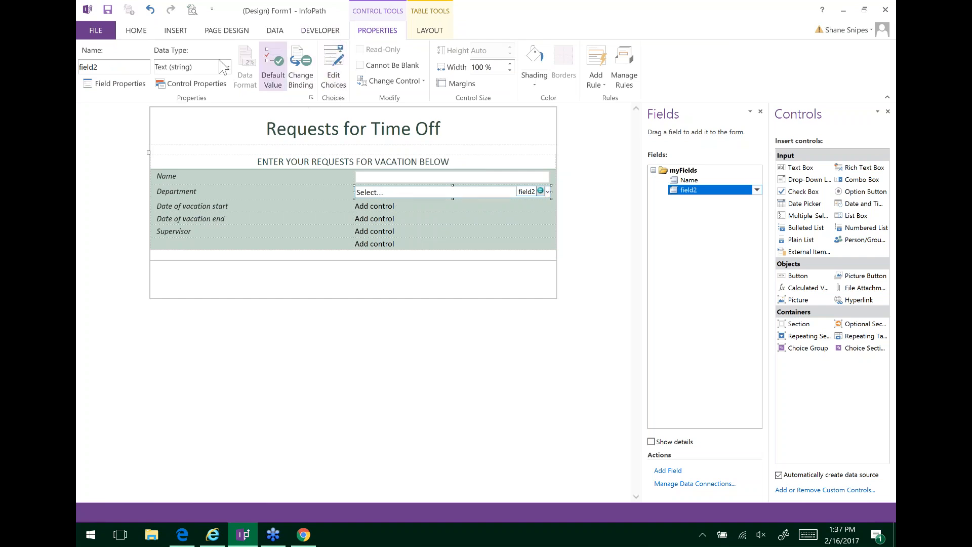
click(101, 67)
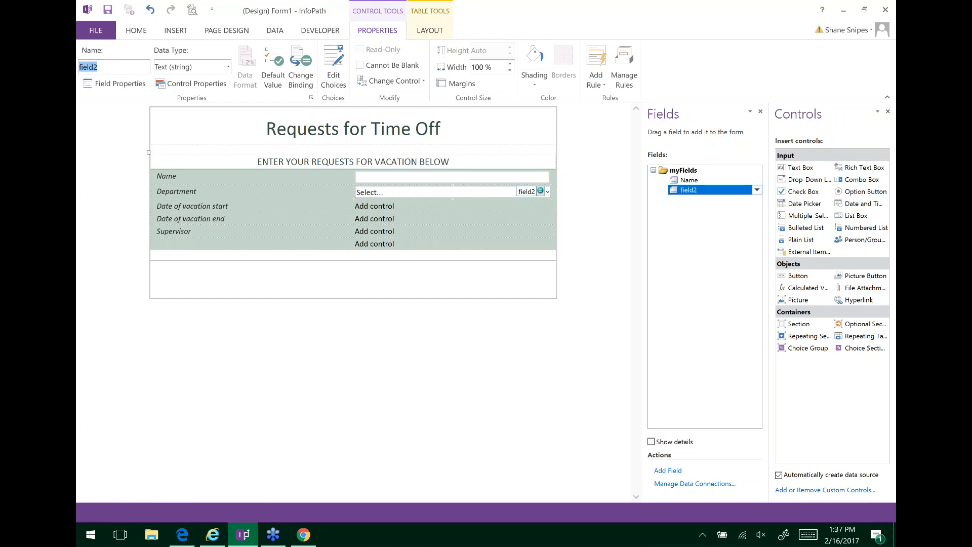
text(d)
key(BackSpace)
text(Dept)
Add Accounting, Facilities and Human Resources as manually entered choices for the Department drop-down list
click(332, 67)
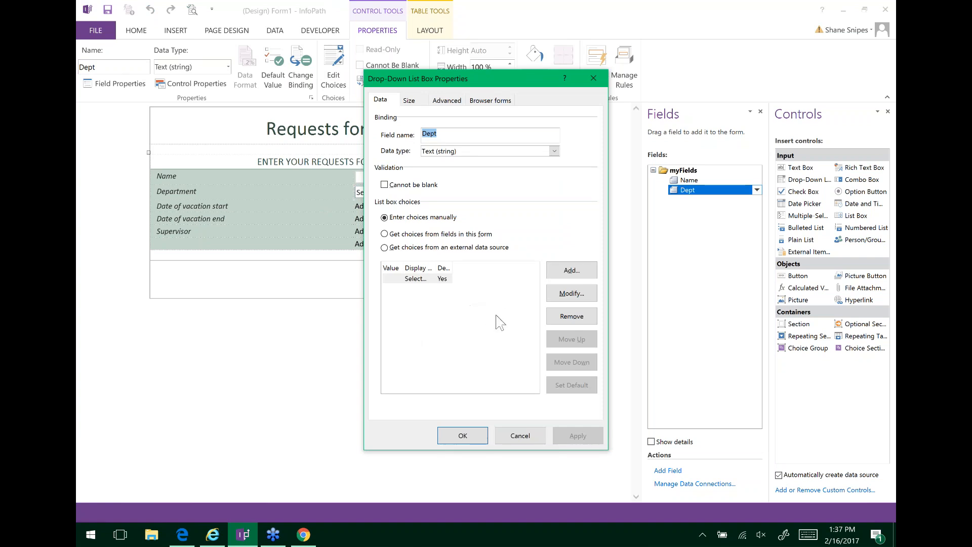
click(560, 273)
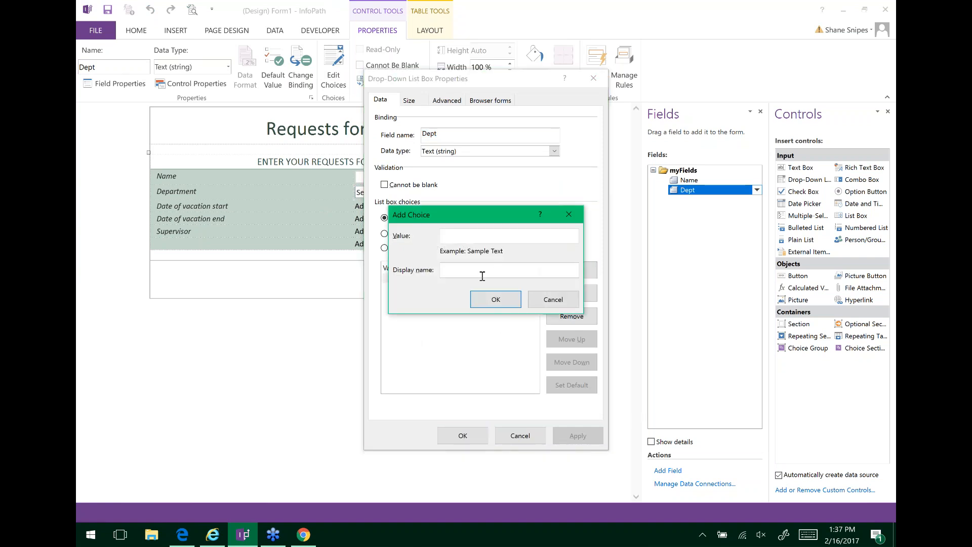
text(Accounting)
click(477, 303)
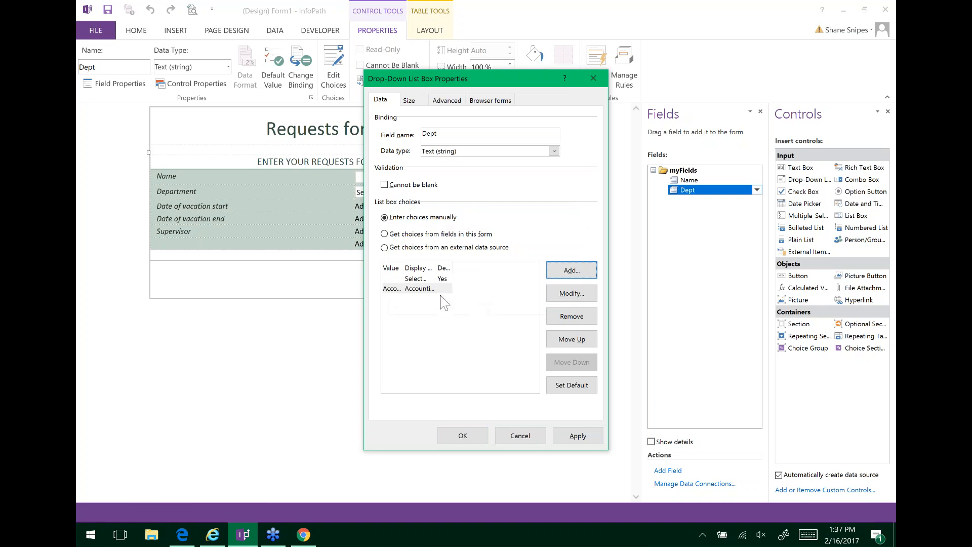
click(562, 276)
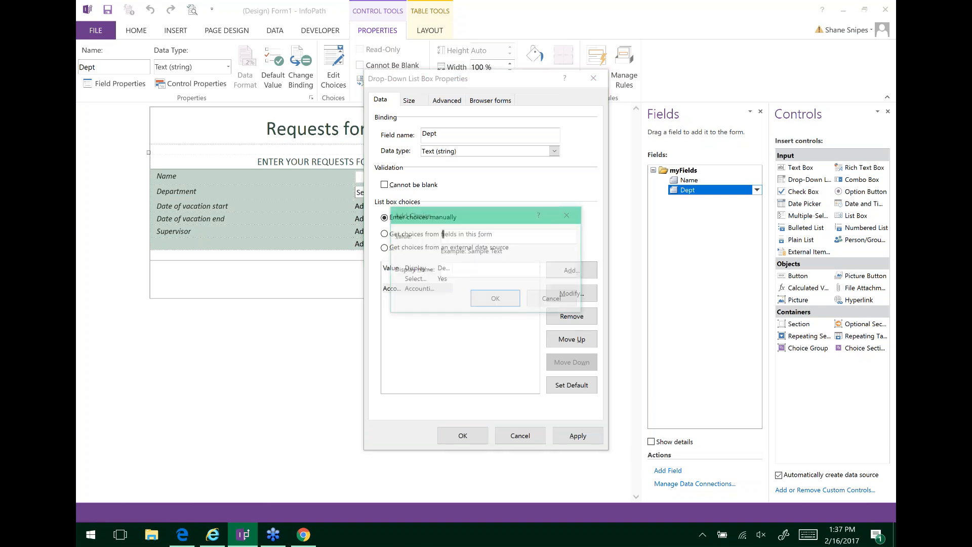
text(Facilities)
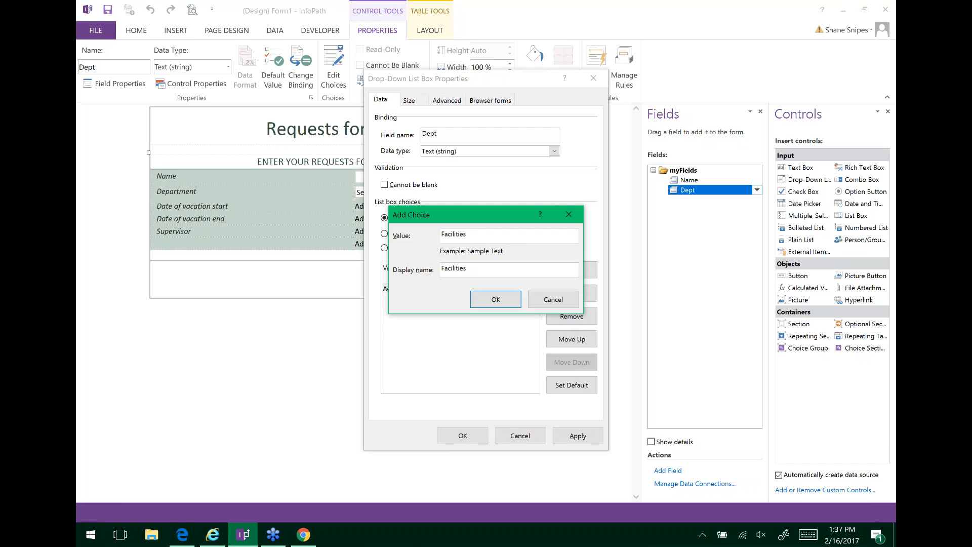
click(495, 299)
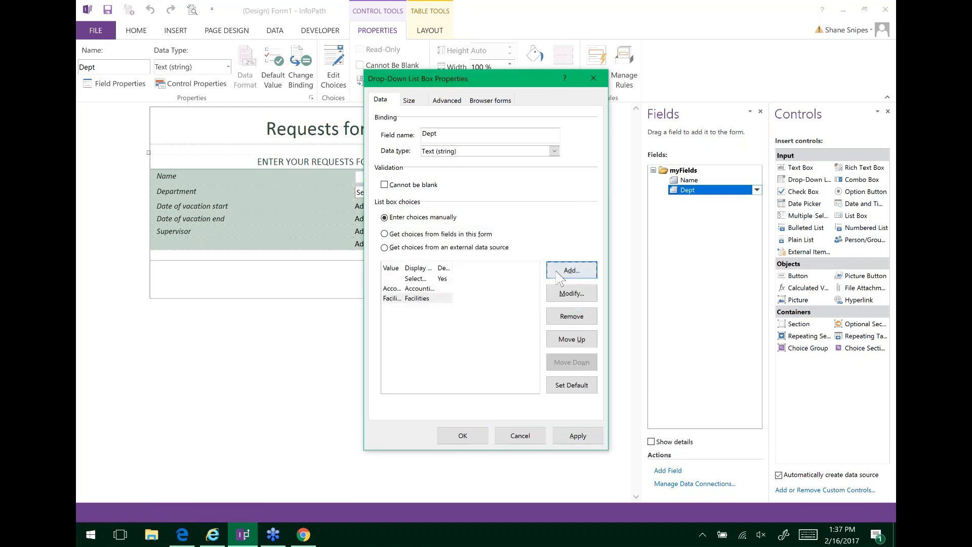
click(560, 274)
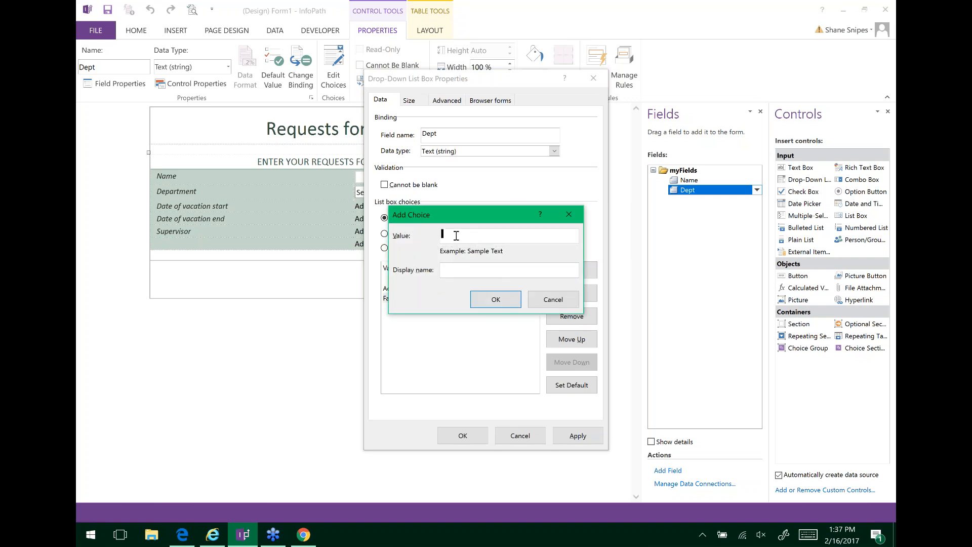
text(Hu)
text(Resources)
click(496, 299)
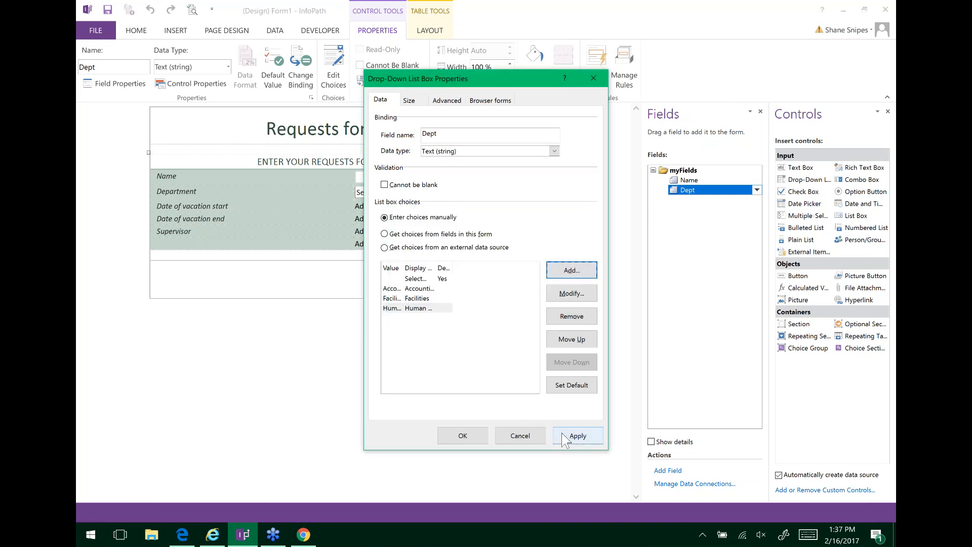
click(462, 439)
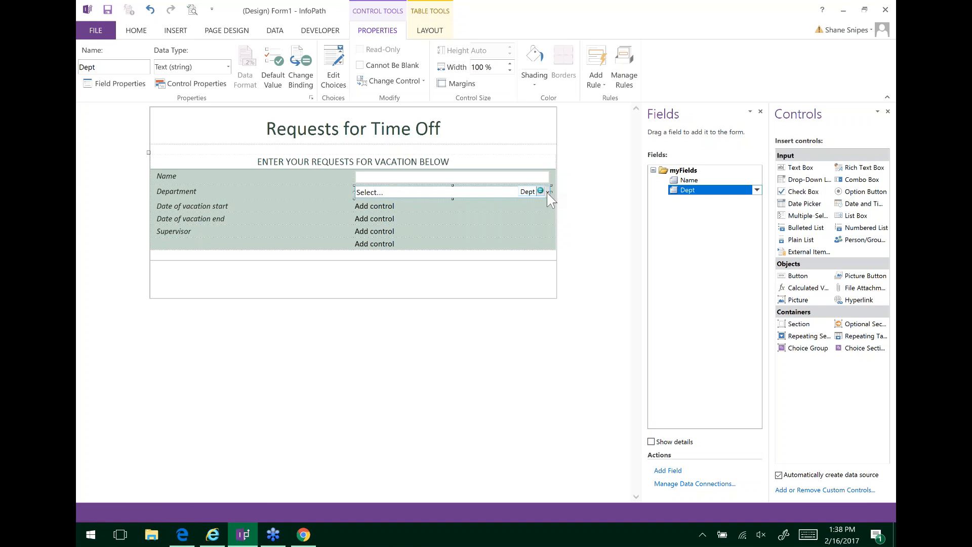
Insert a date picker in the Date of vacation start row's control cell and delete its default label
click(361, 207)
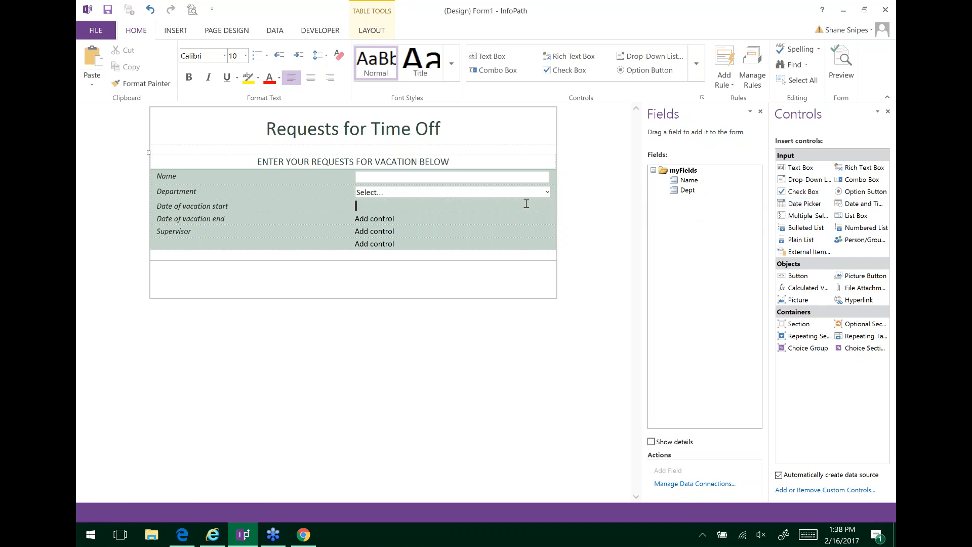
drag(790, 205, 517, 210)
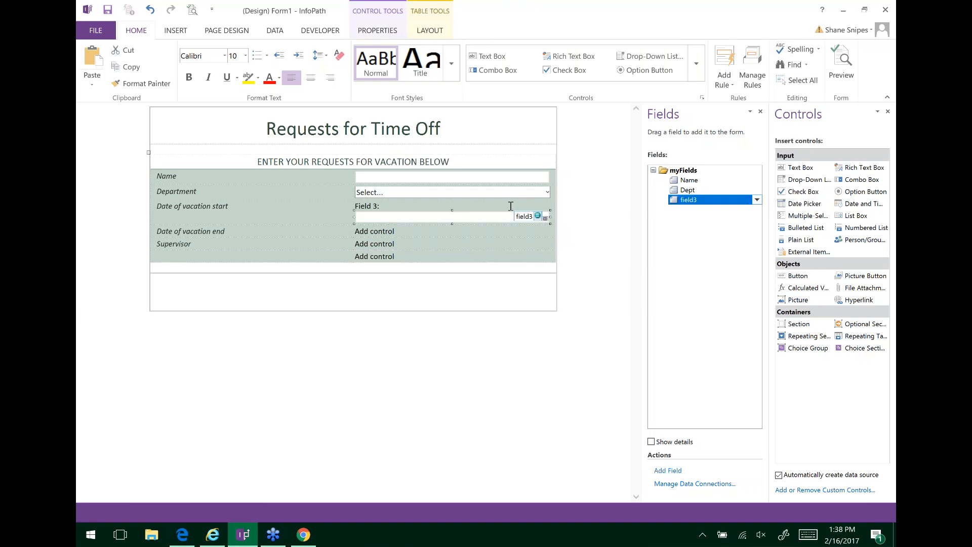
drag(381, 205, 355, 206)
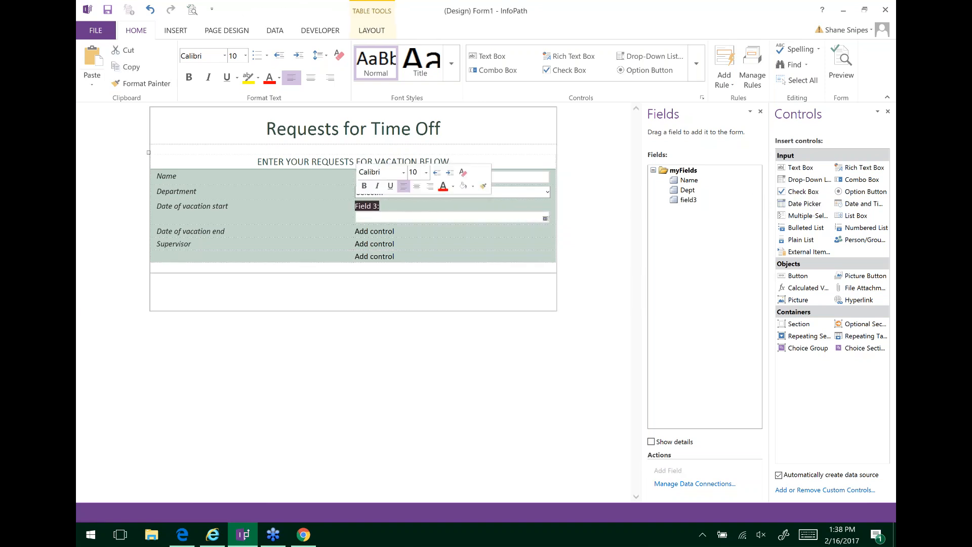
key(Delete)
Rename the field of the Date of vacation start date picker to "start_date"
click(380, 210)
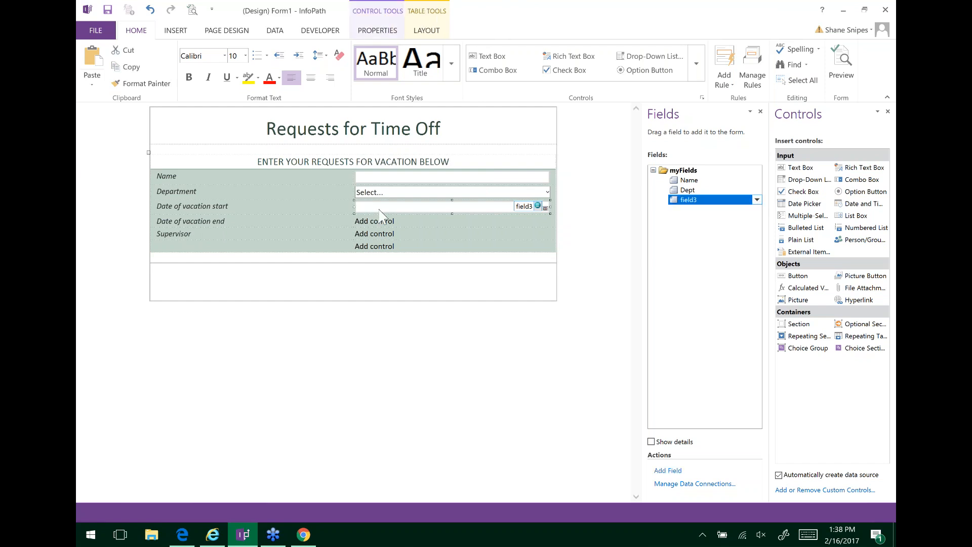
double_click(108, 68)
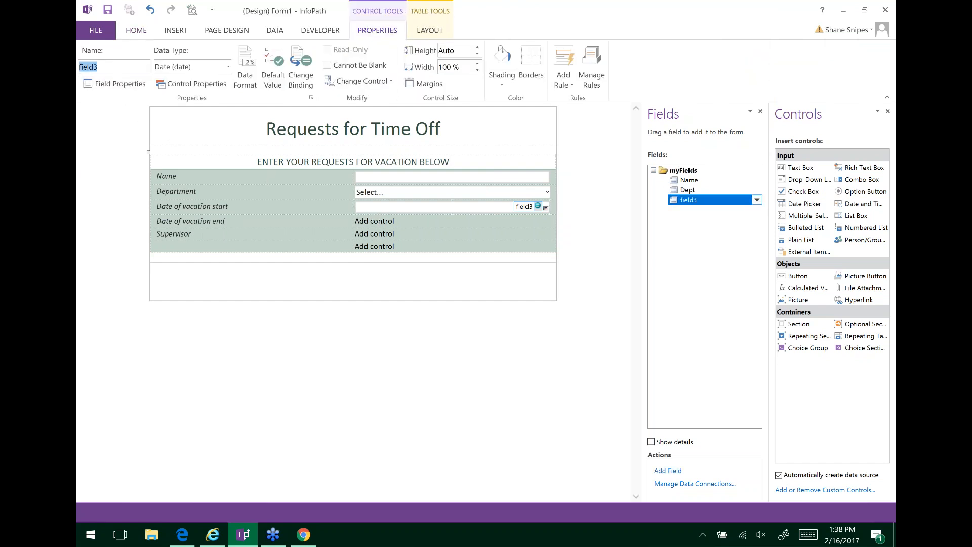
text(start_date)
key(Return)
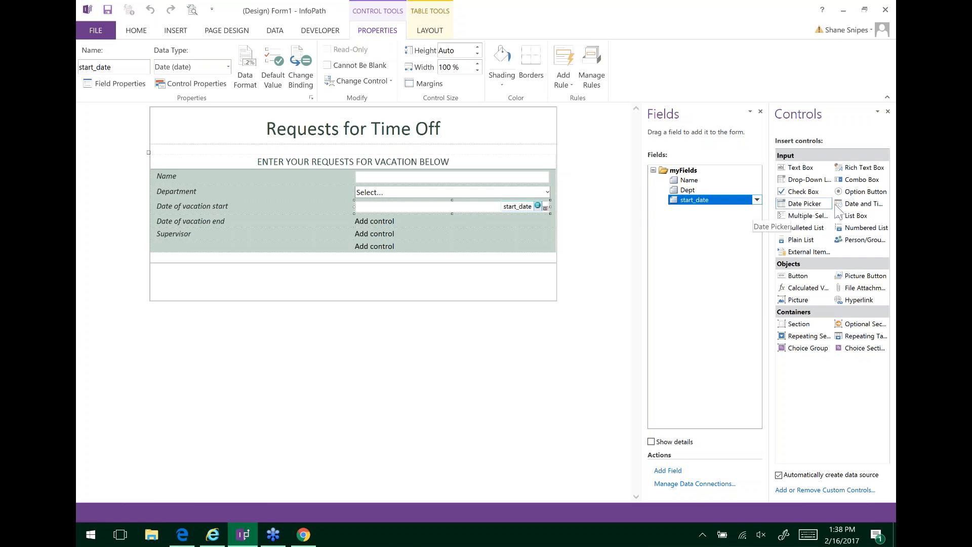
Insert another date picker and move it into the Date of vacation end row's control cell
click(807, 205)
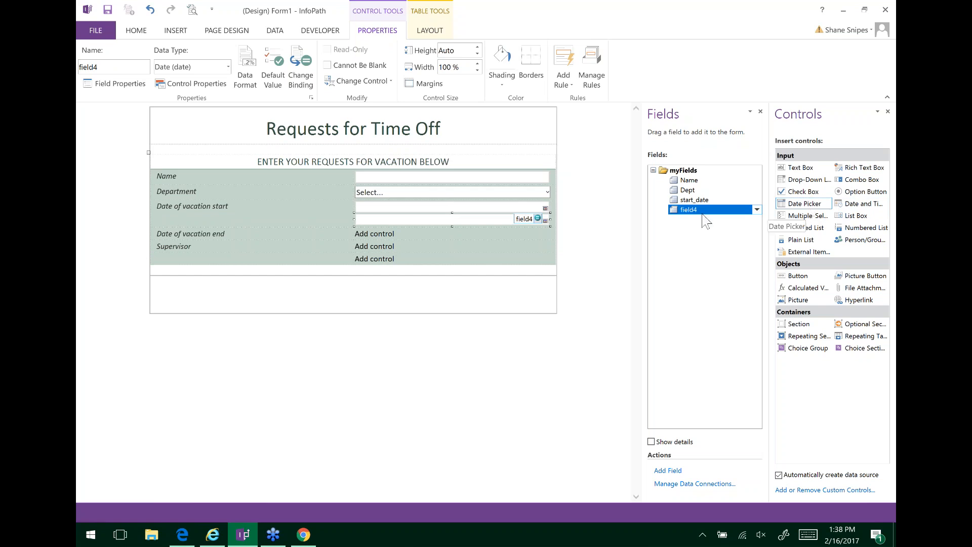
click(419, 238)
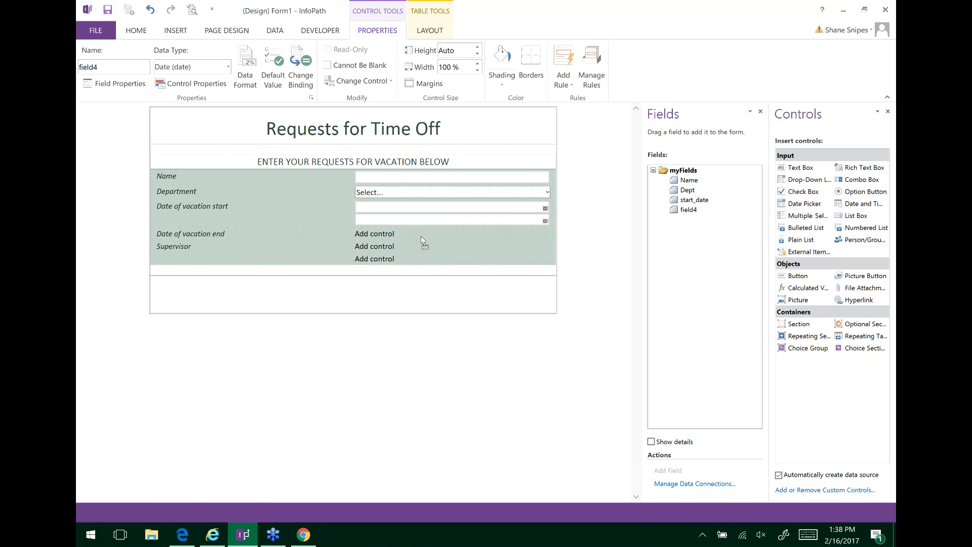
drag(422, 239, 421, 237)
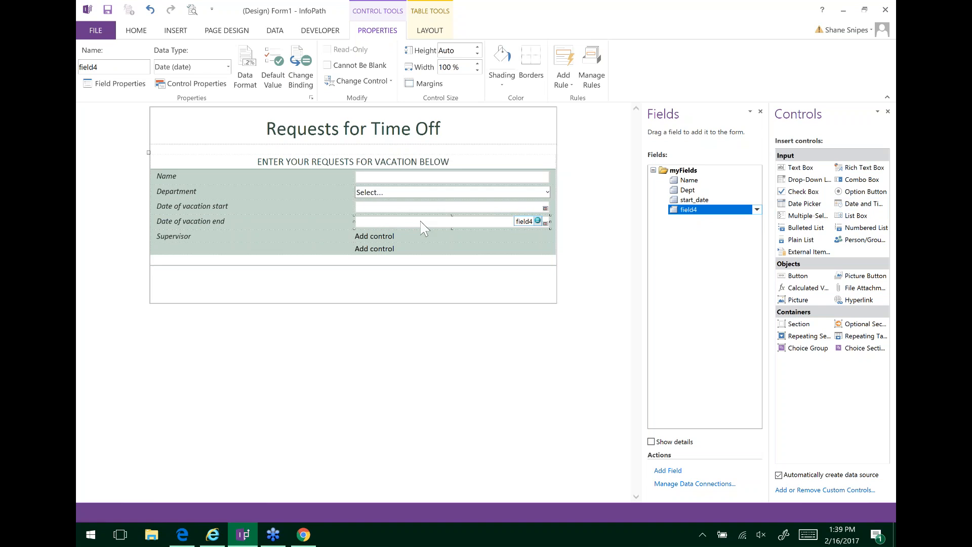
Delete the date picker from the Date of vacation end row and look through the actions offered for its field
key(Delete)
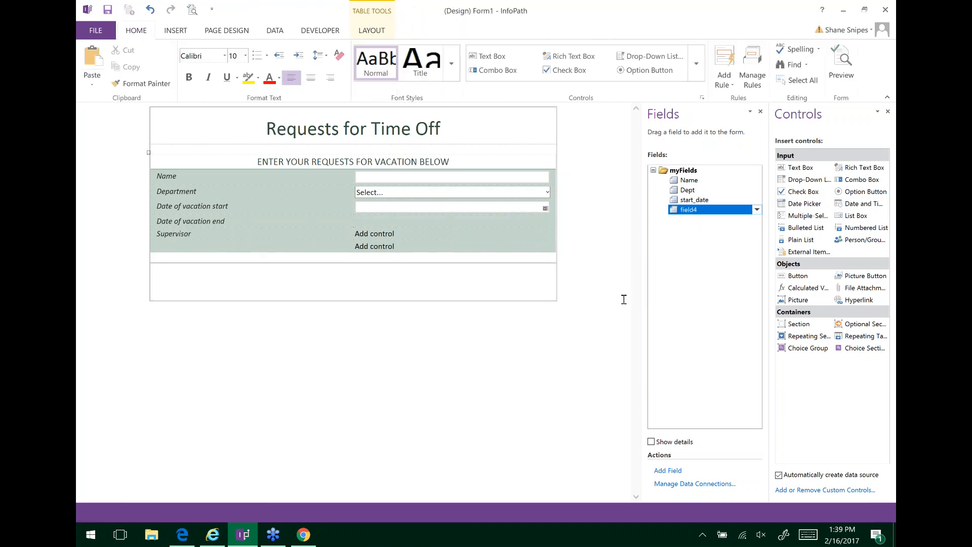
click(757, 209)
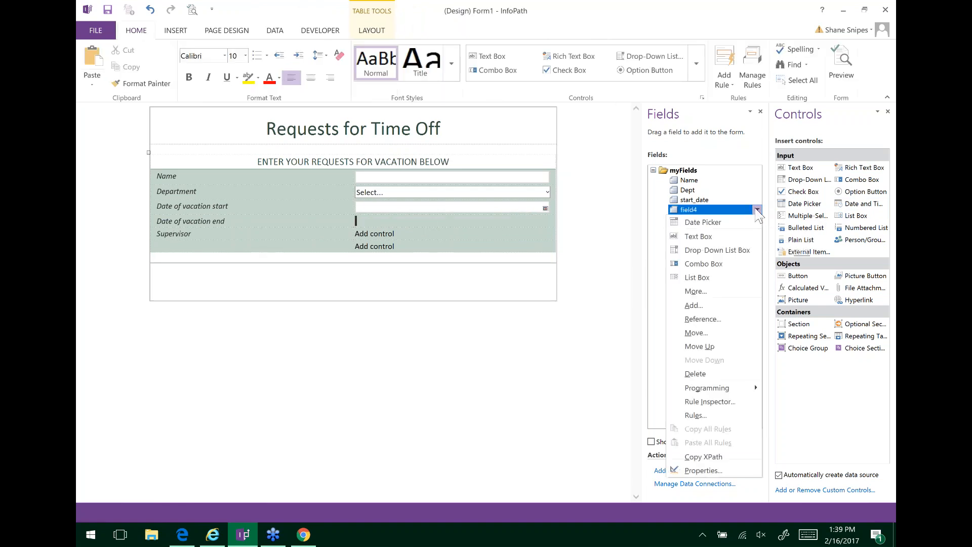
click(657, 264)
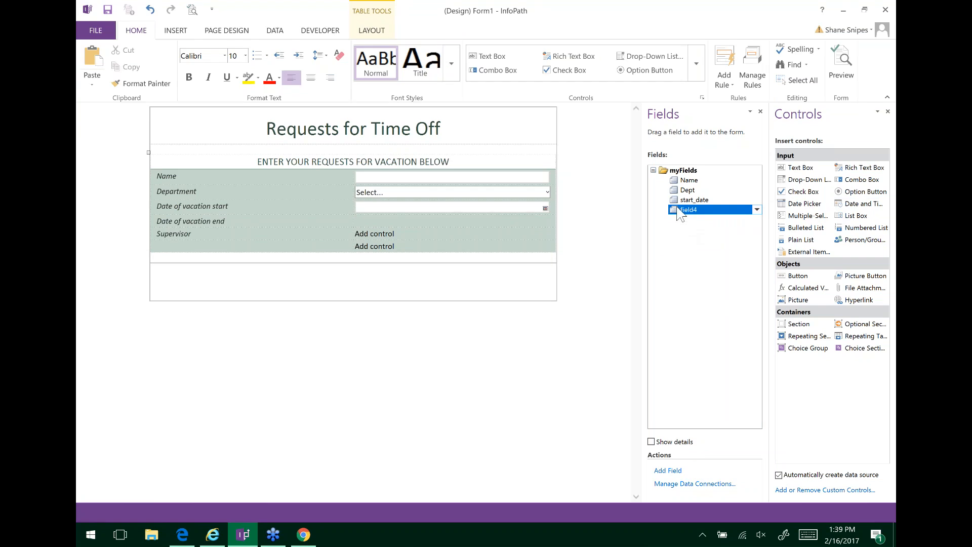
right_click(681, 212)
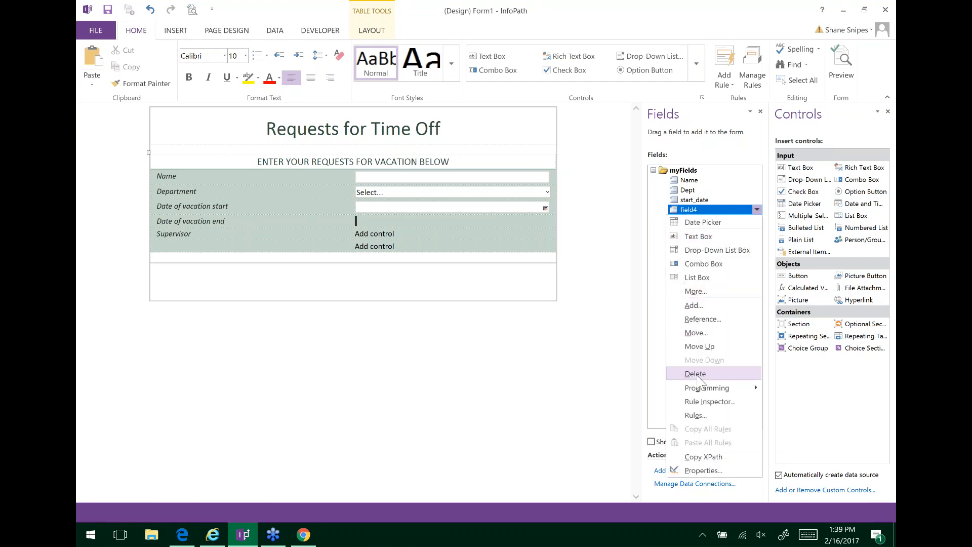
click(657, 374)
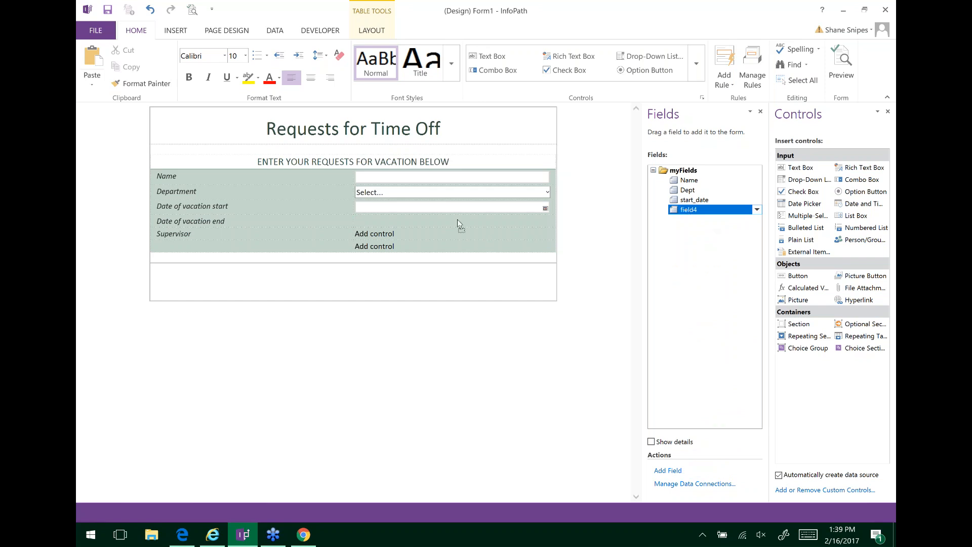
Place field4 in the Date of vacation end row's control cell as a date picker and delete its default label
drag(456, 218, 455, 220)
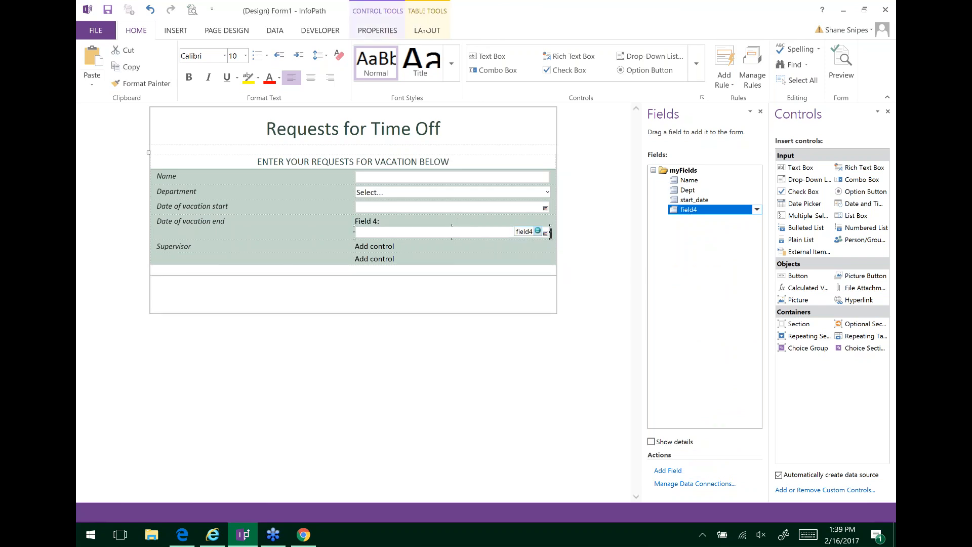
click(406, 224)
key(BackSpace)
key(BackSpace)
key(BackSpace)
key(BackSpace)
key(BackSpace)
key(BackSpace)
key(BackSpace)
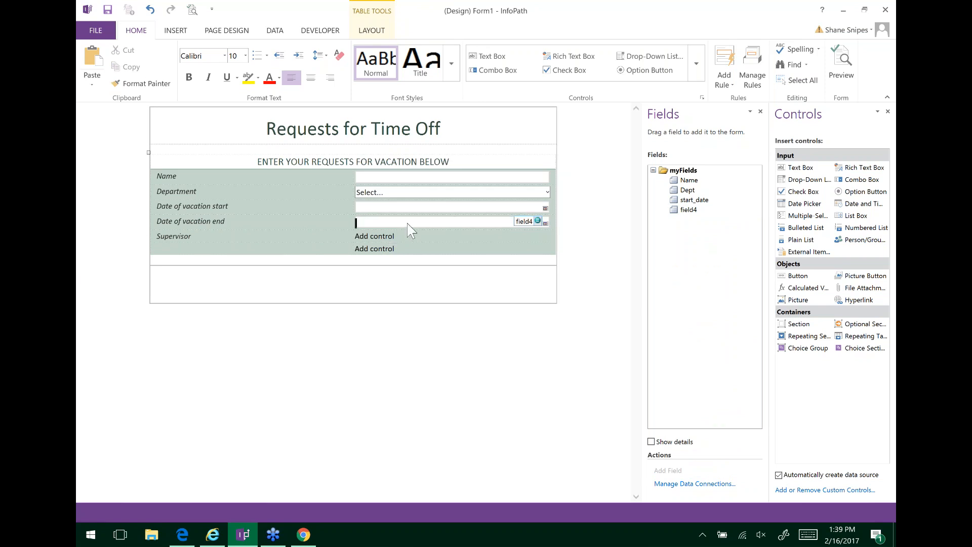
click(408, 223)
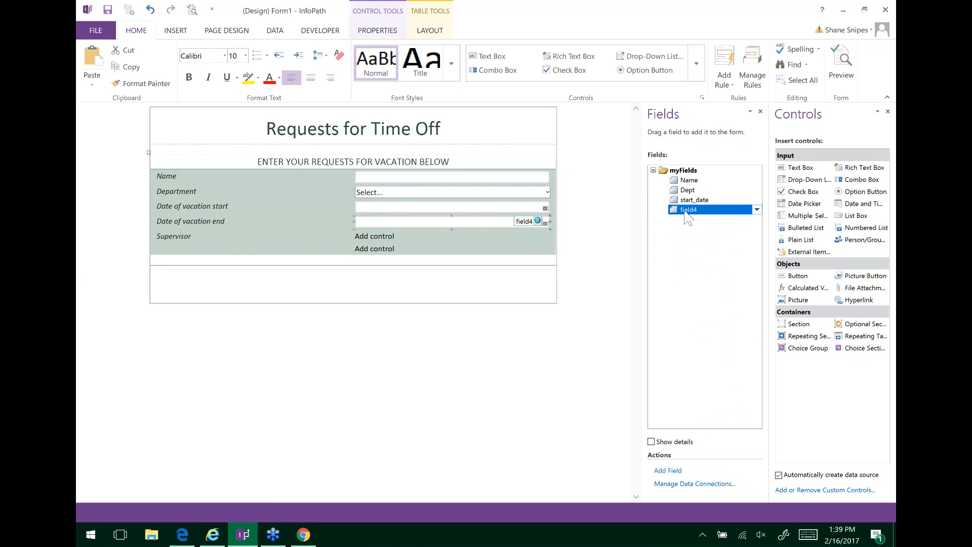
right_click(686, 212)
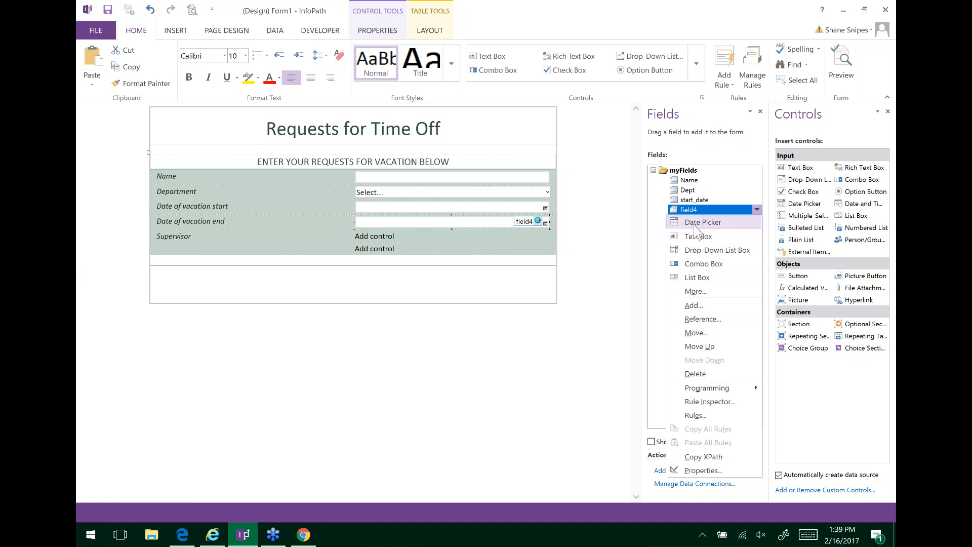
click(693, 225)
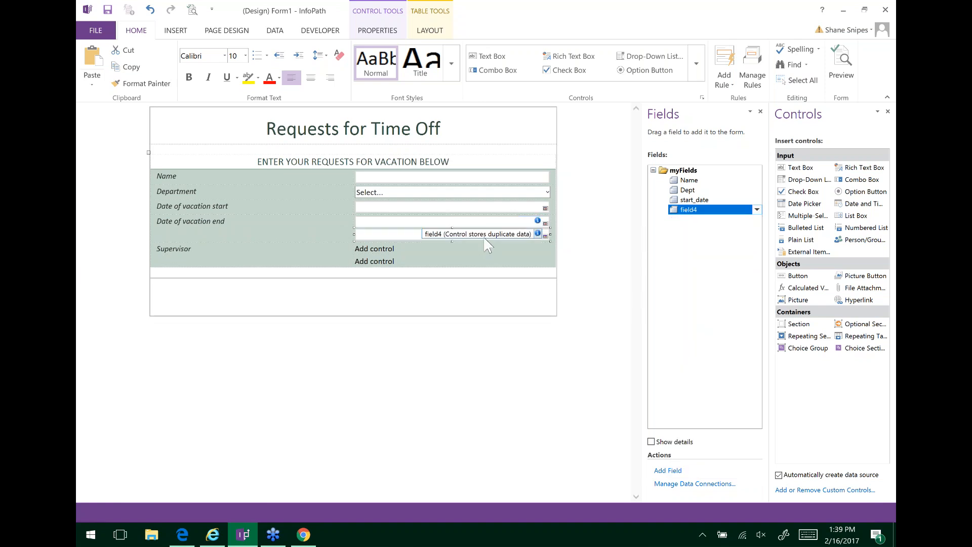
key(ctrl+z)
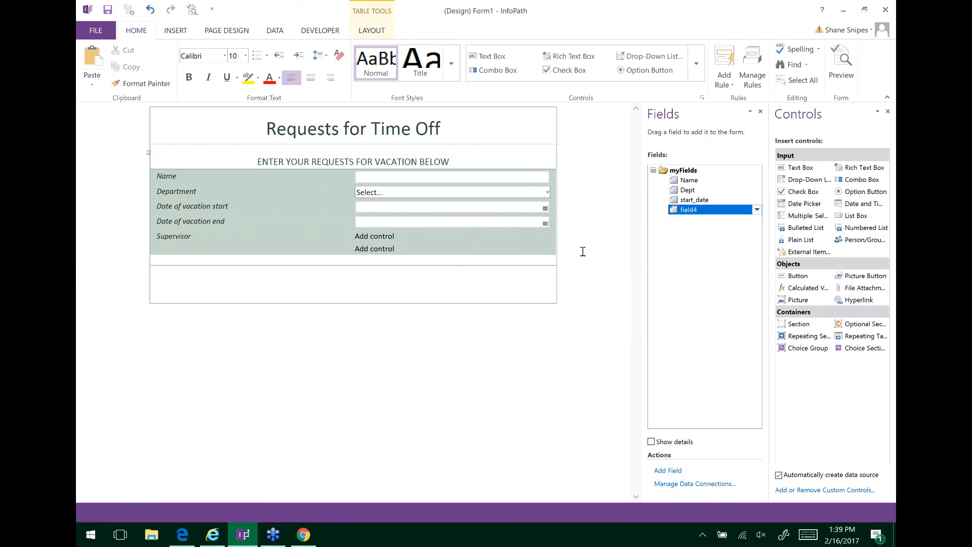
Rename the field of the Date of vacation end date picker to "end_date"
click(373, 223)
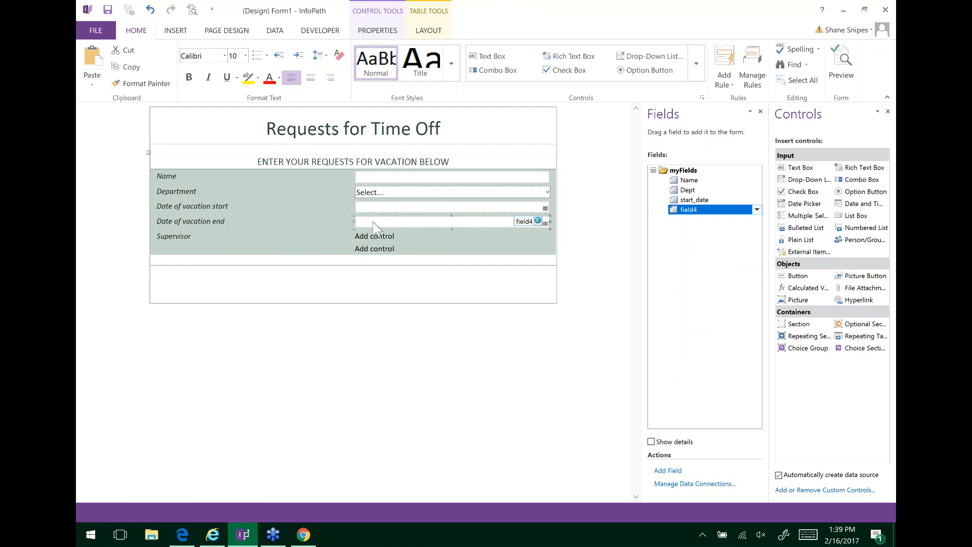
click(107, 67)
text(end)
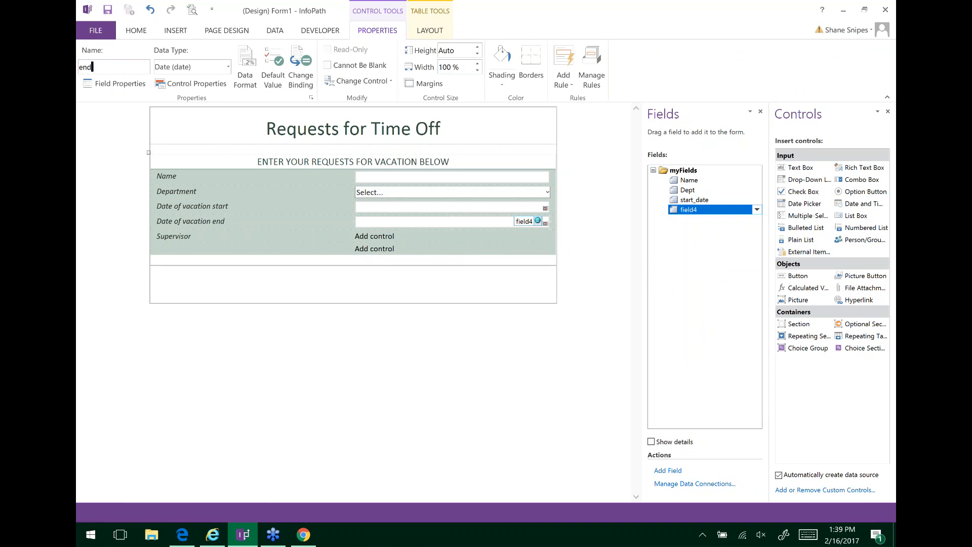
text(_date)
key(Return)
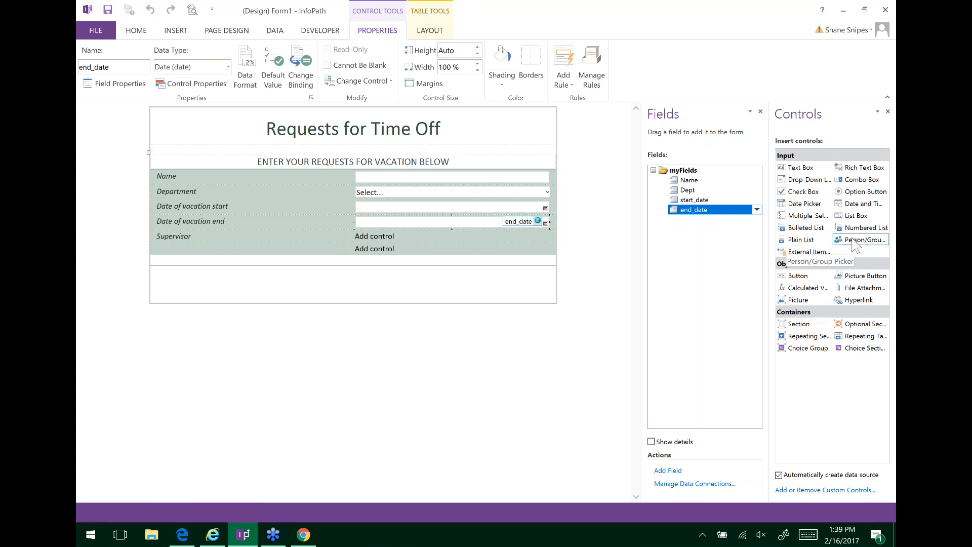
Insert a Person/Group Picker in the Supervisor row's control cell
click(430, 234)
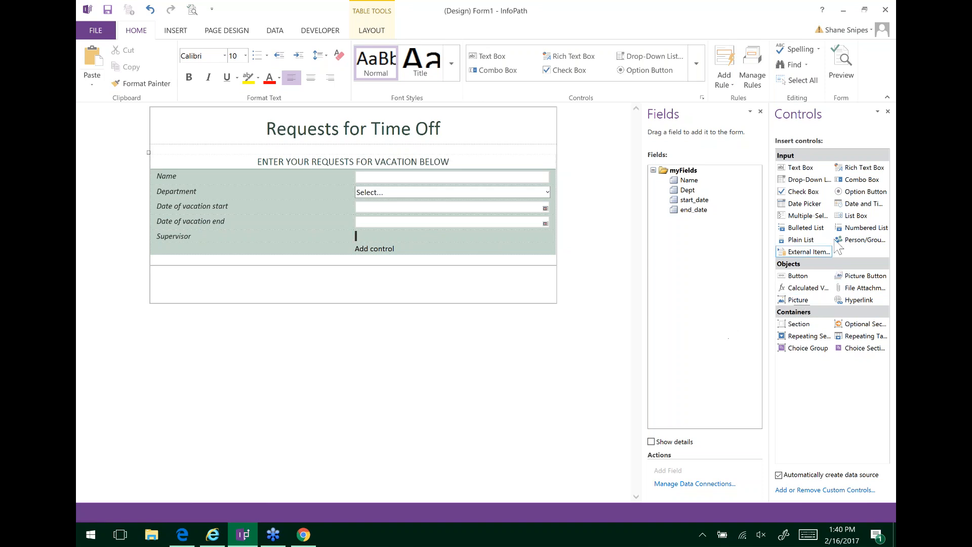
click(860, 239)
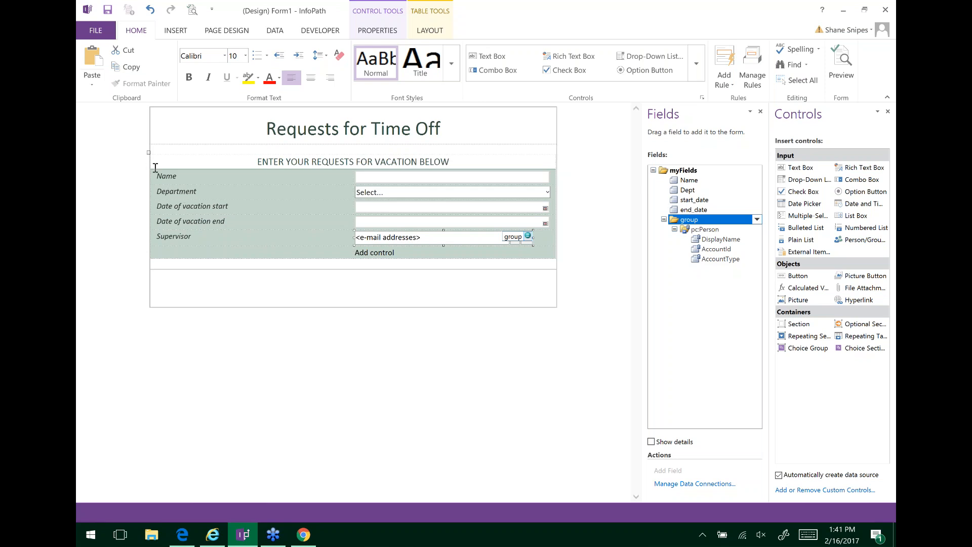
Save the form template in Documents under the file name "Time off"
click(107, 10)
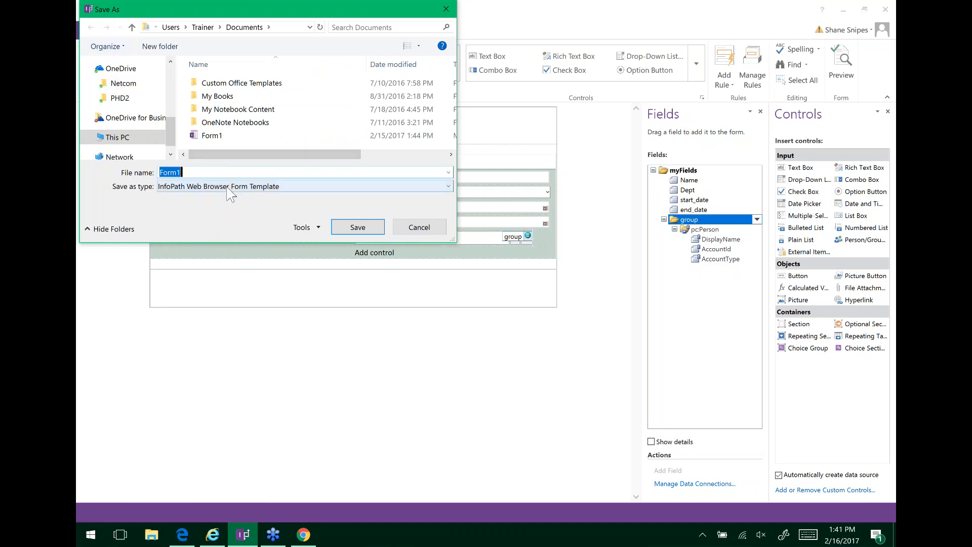
text(Time off)
key(Return)
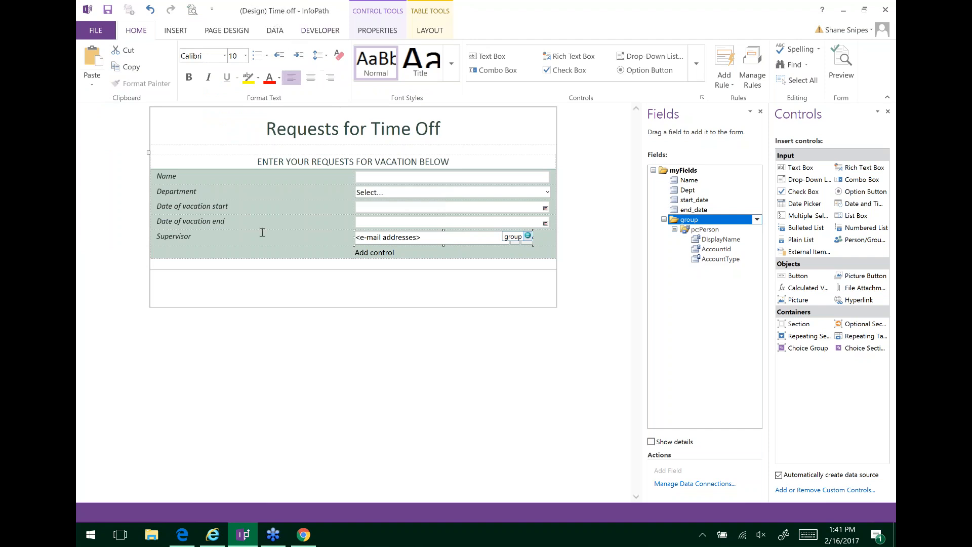
Start configuring the form's submit options with a SharePoint library as the destination
click(92, 32)
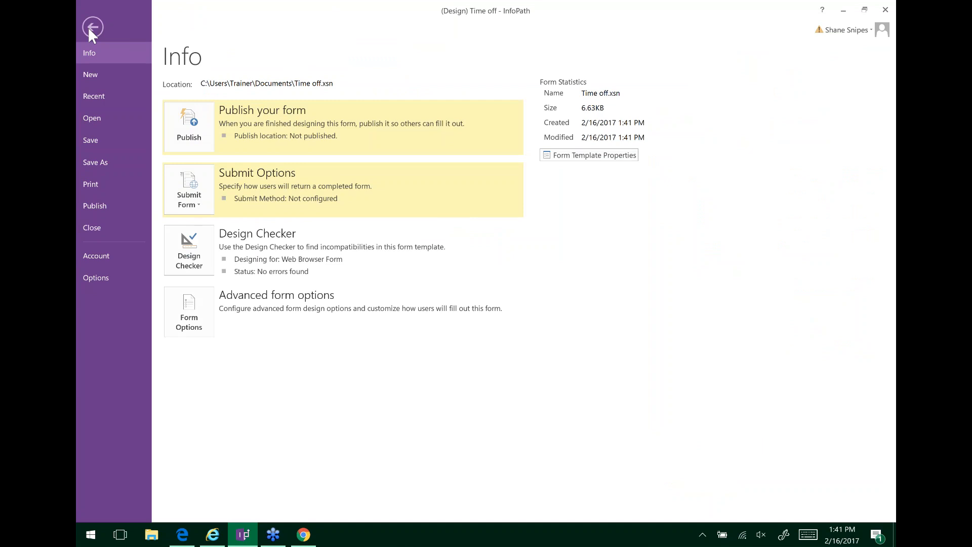
click(186, 197)
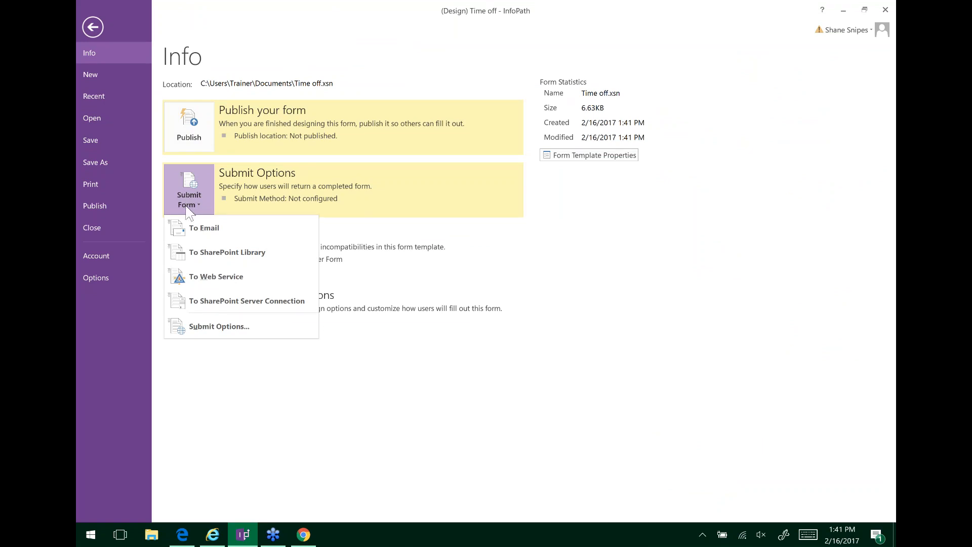
click(204, 253)
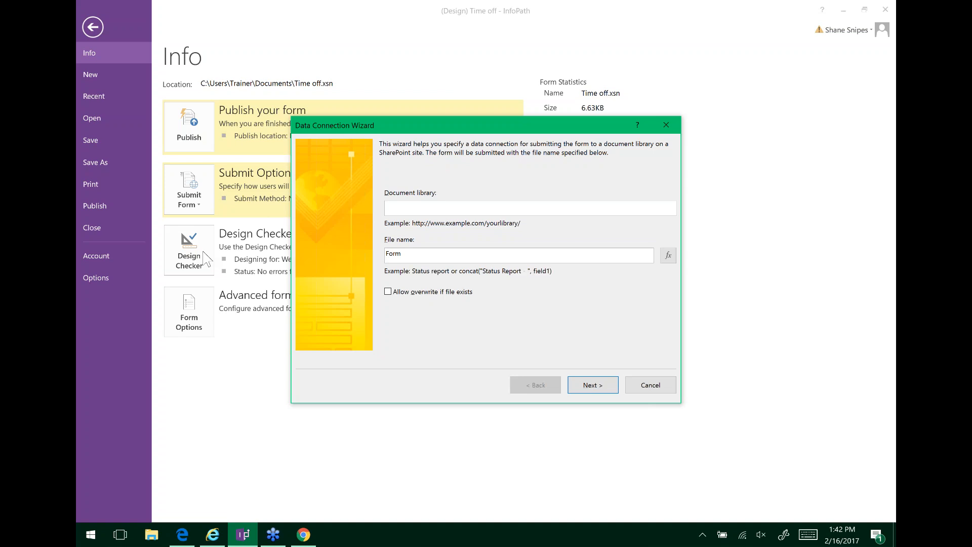
Switch to the 123Sharepoint site in Internet Explorer, open its Documents library and copy the page address
click(303, 540)
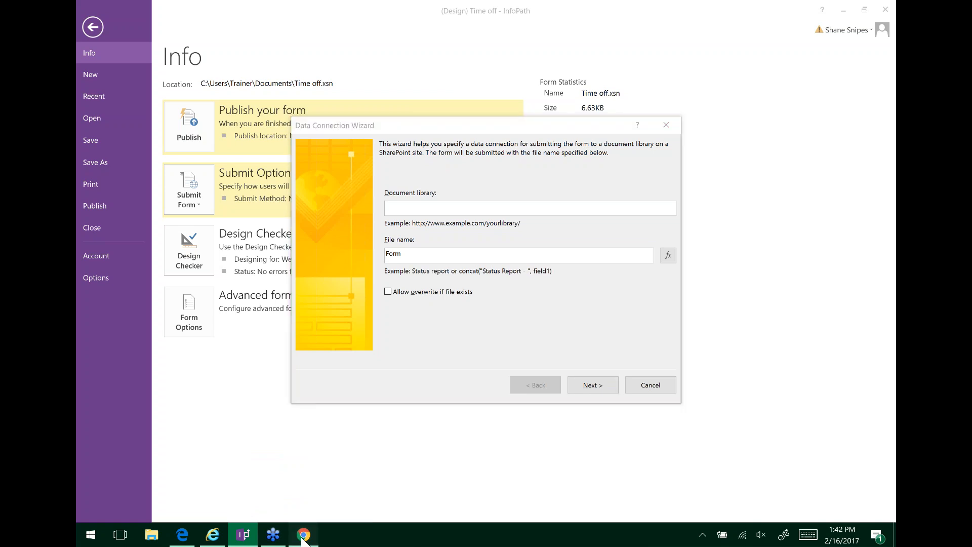
key(alt+Tab)
key(alt+Tab)
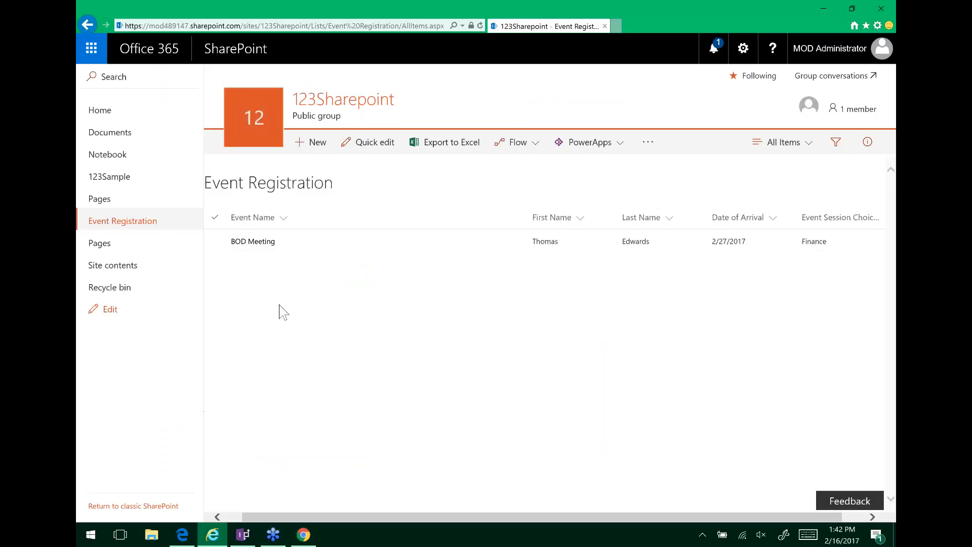
click(101, 134)
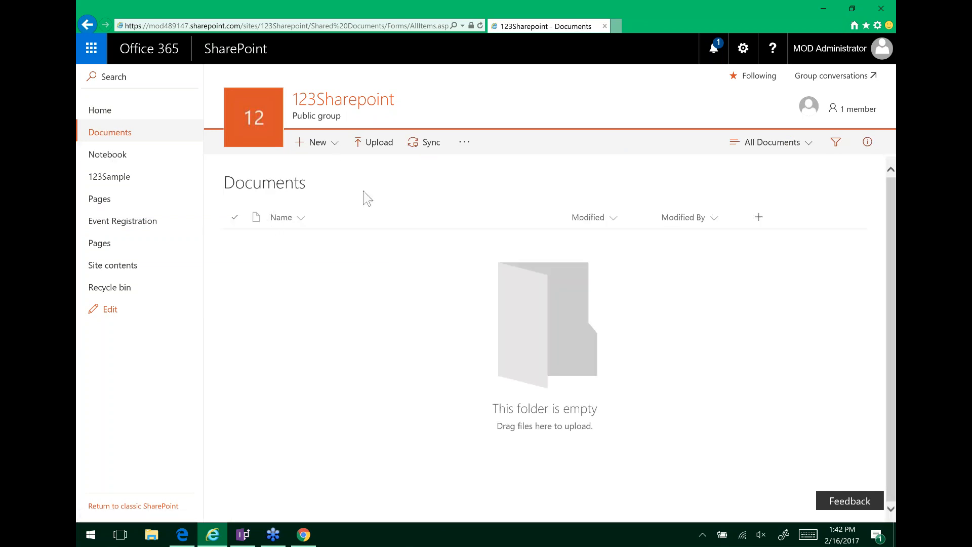
click(313, 26)
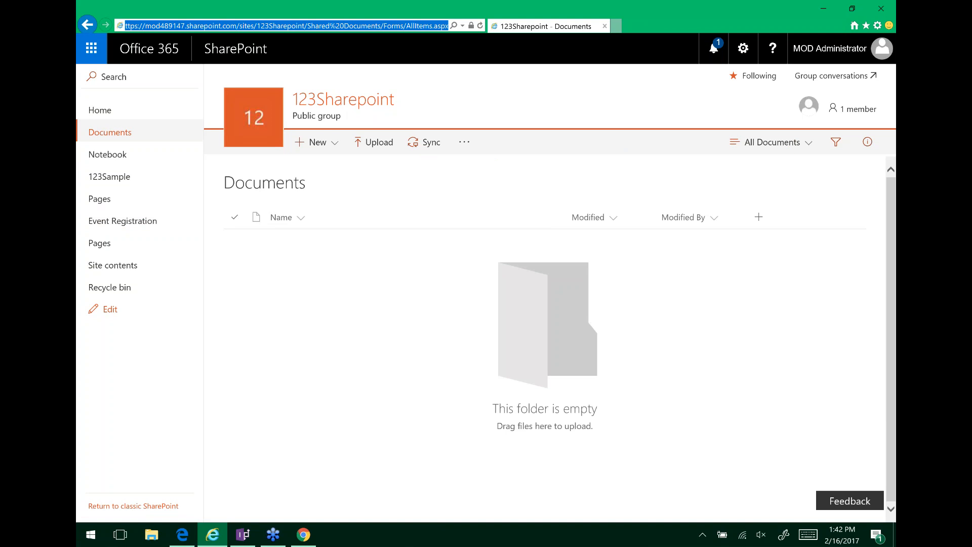
right_click(169, 23)
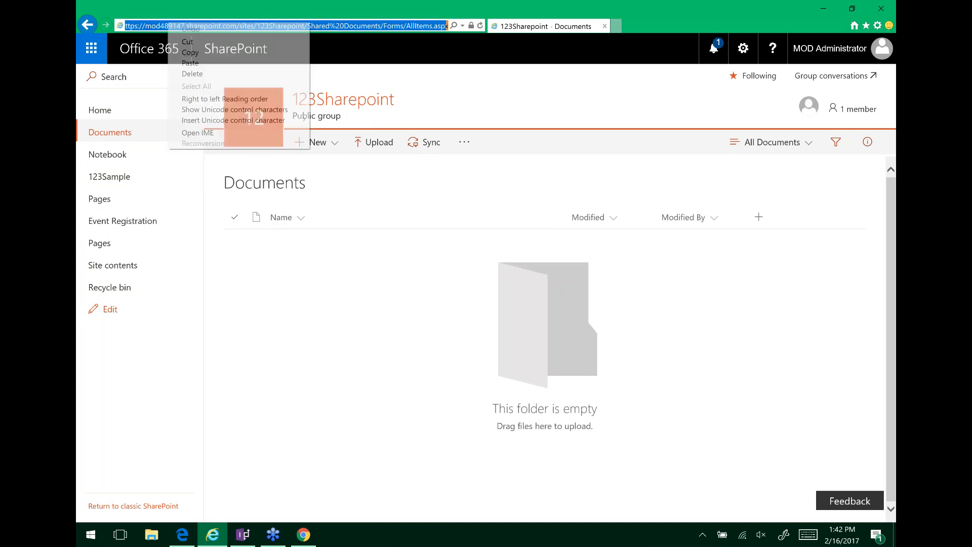
click(228, 53)
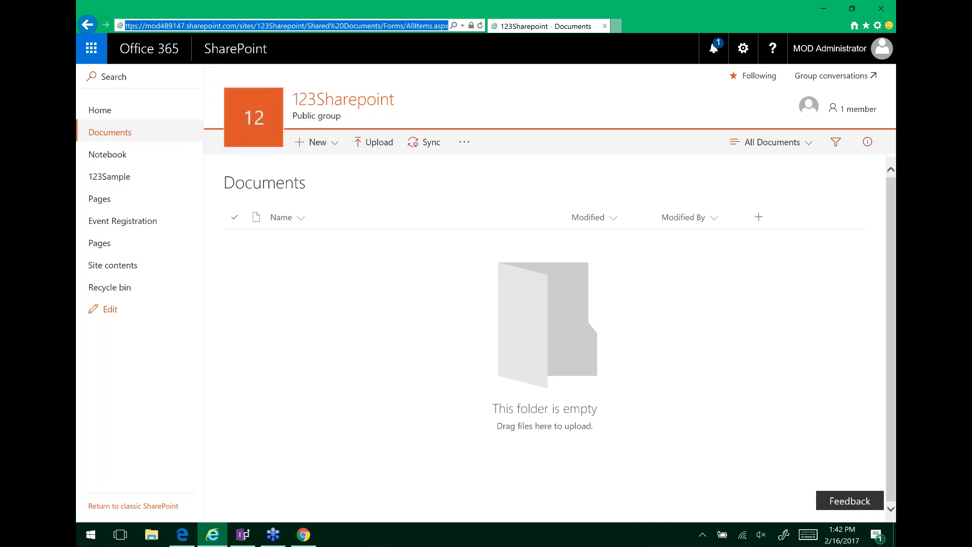
Return to InfoPath, paste the copied address as the document library and create the default submit connection "SharePoint Library Submit"
key(alt+Tab)
key(alt+Tab)
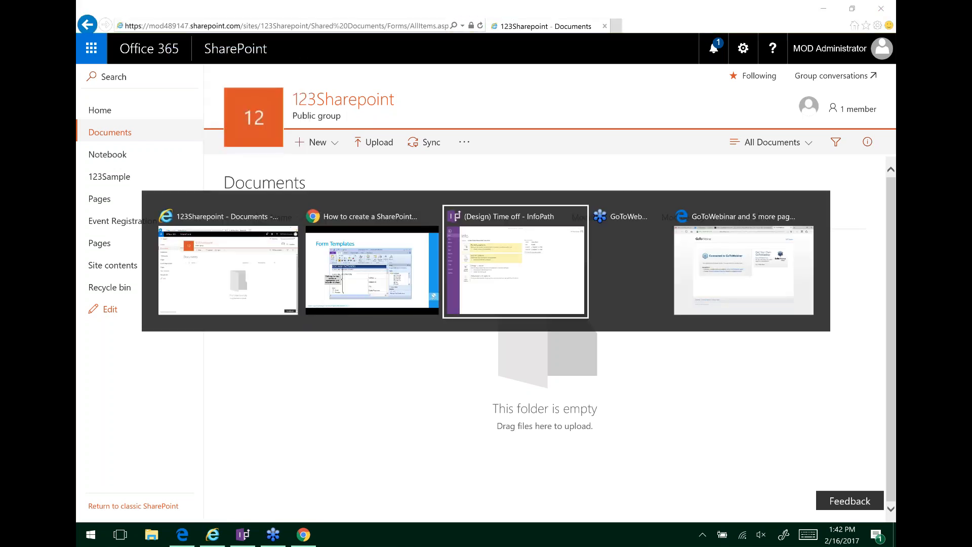
click(425, 206)
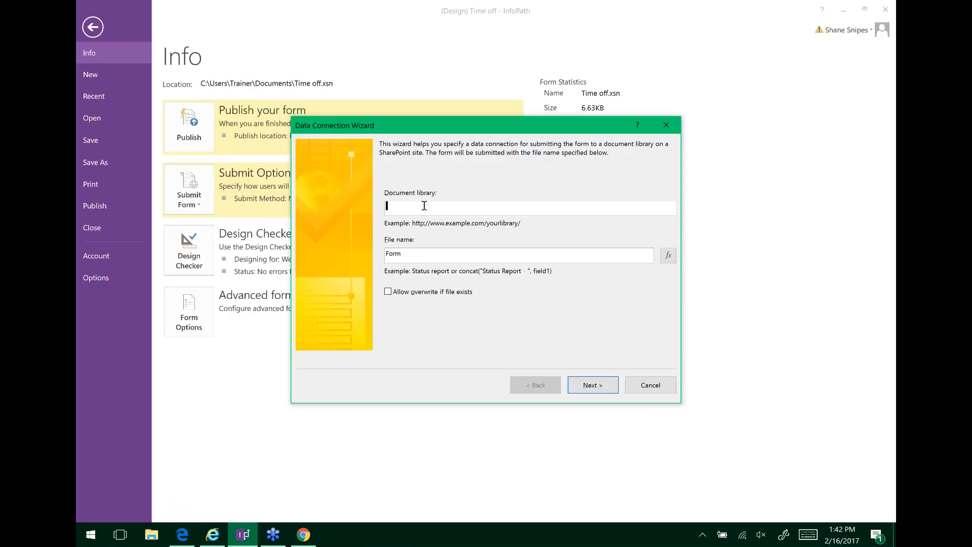
key(ctrl+v)
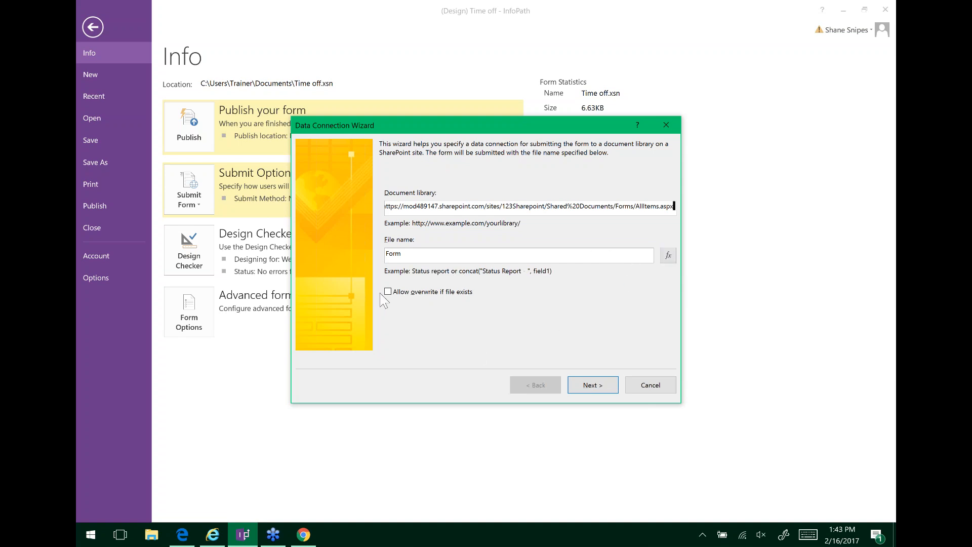
click(587, 388)
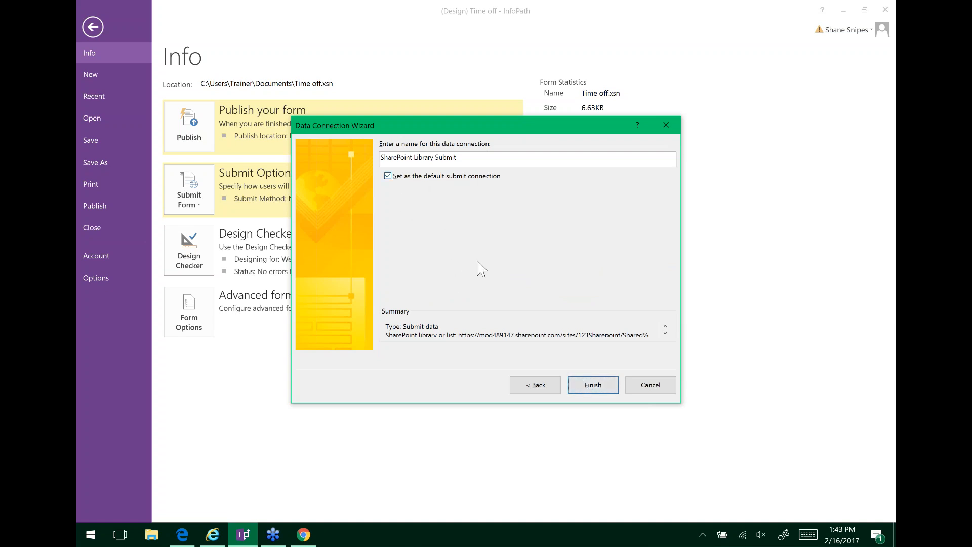
click(592, 385)
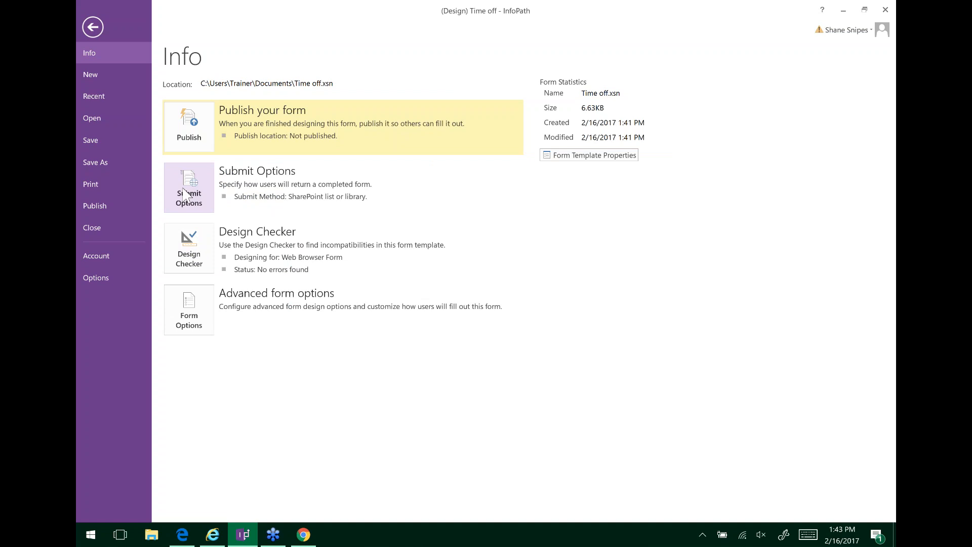
Check the form template with the Design Checker, try server verification, refresh the check and close the checker
click(189, 251)
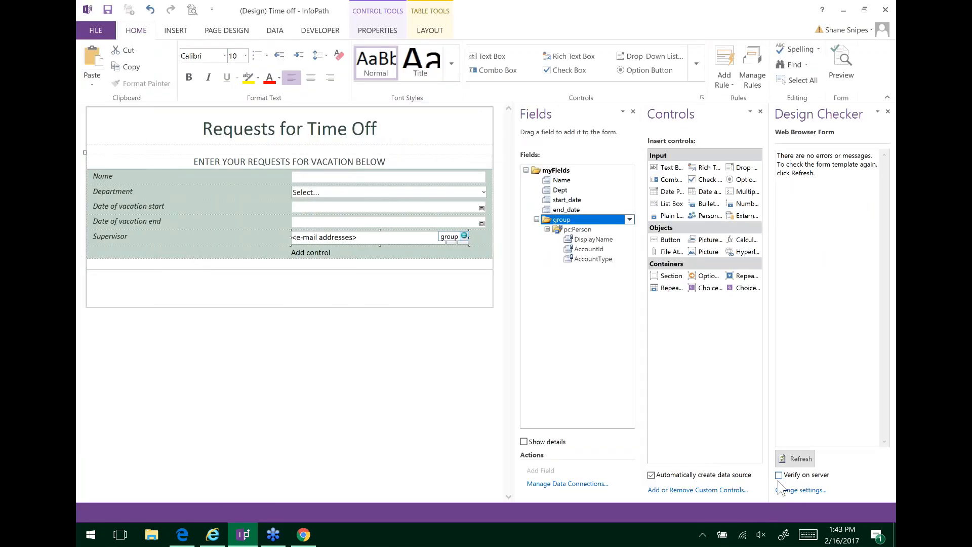
click(779, 475)
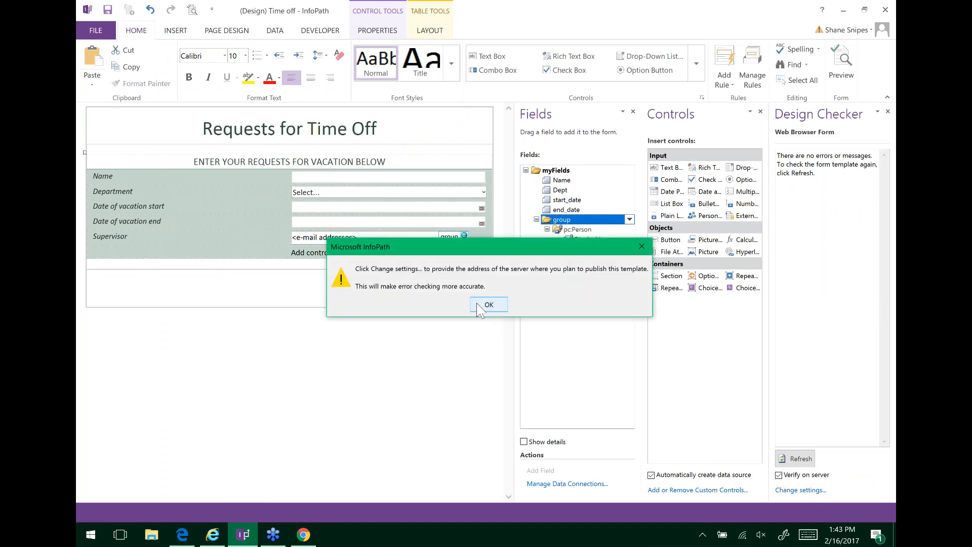
click(478, 306)
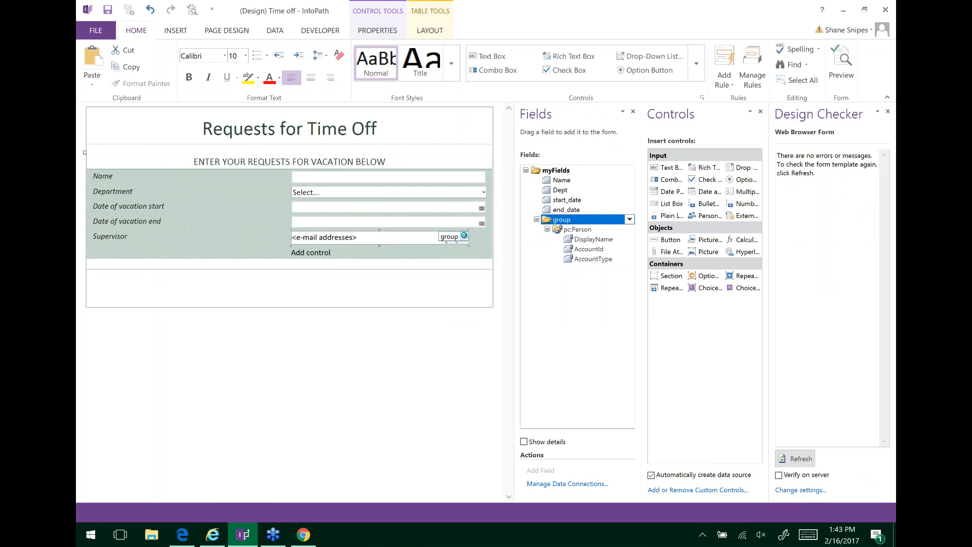
click(800, 459)
click(890, 18)
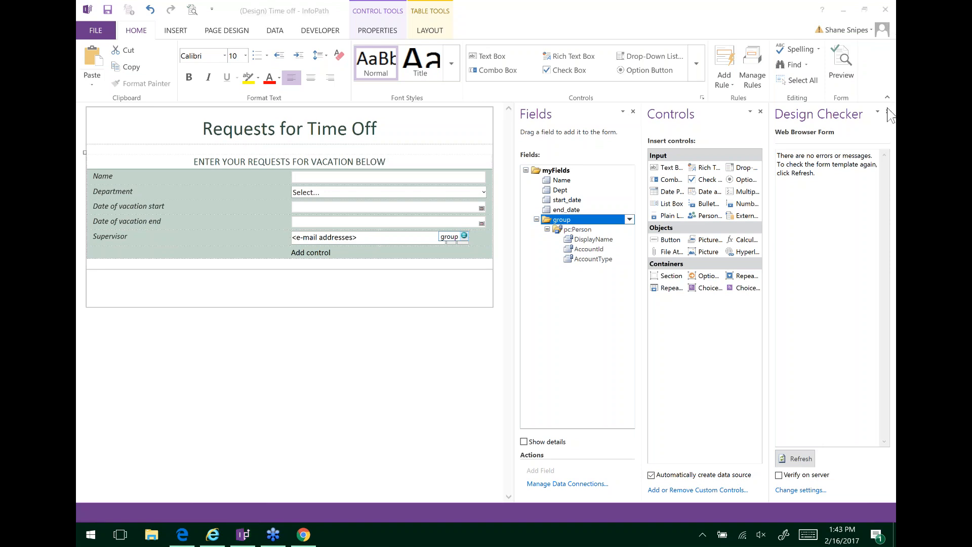
click(887, 111)
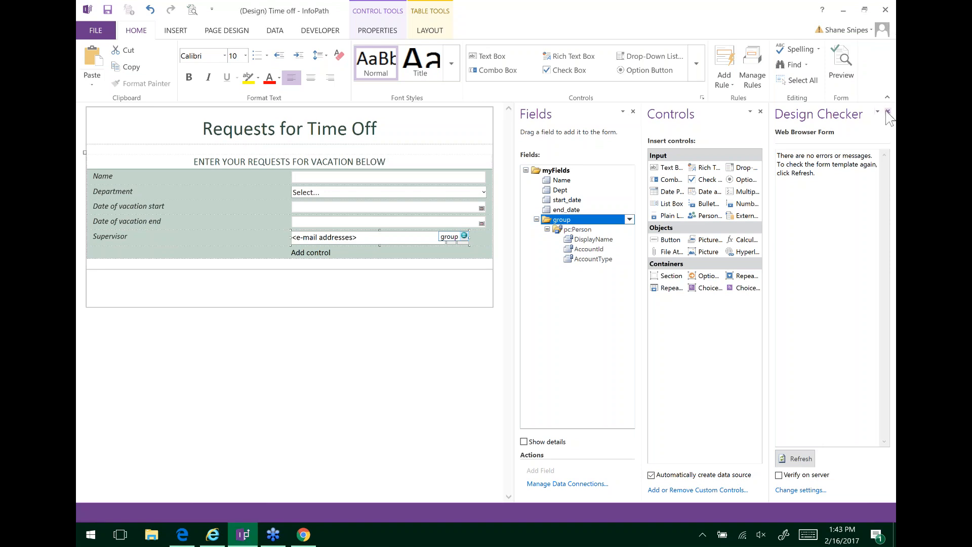
click(888, 111)
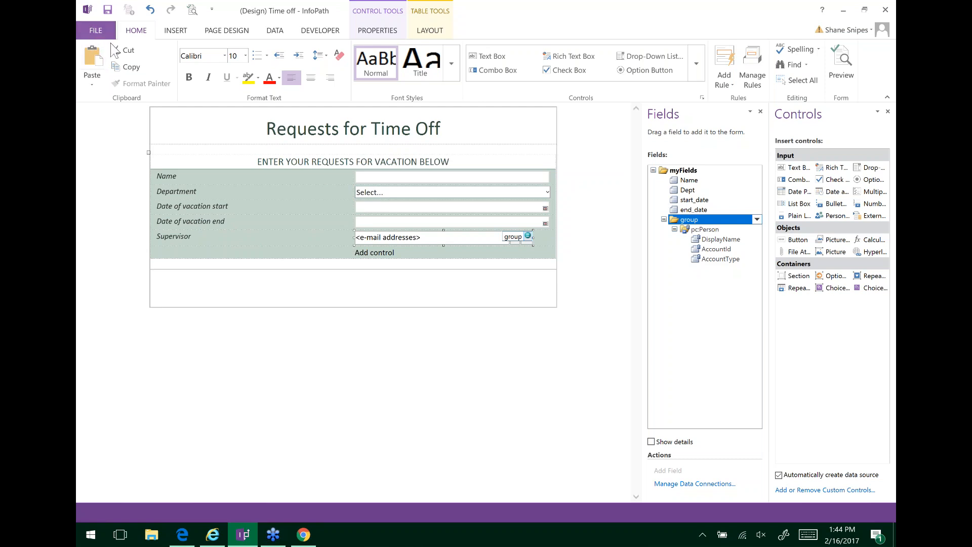
Insert a button control in the empty area below the request table
click(375, 287)
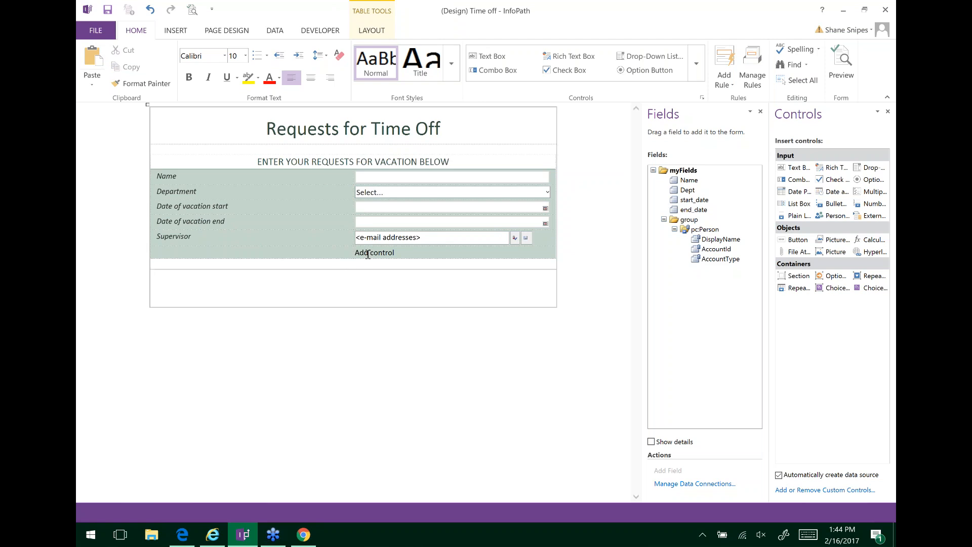
click(174, 32)
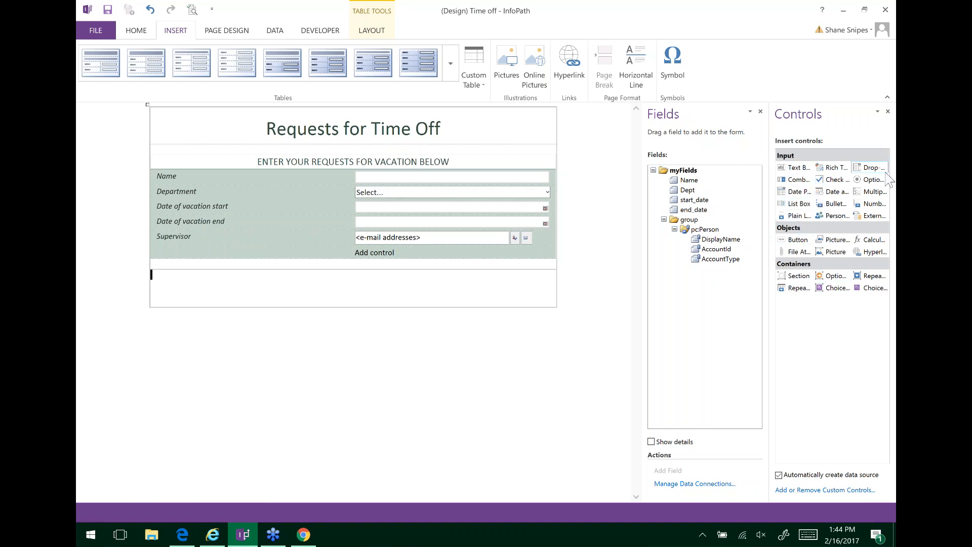
click(891, 237)
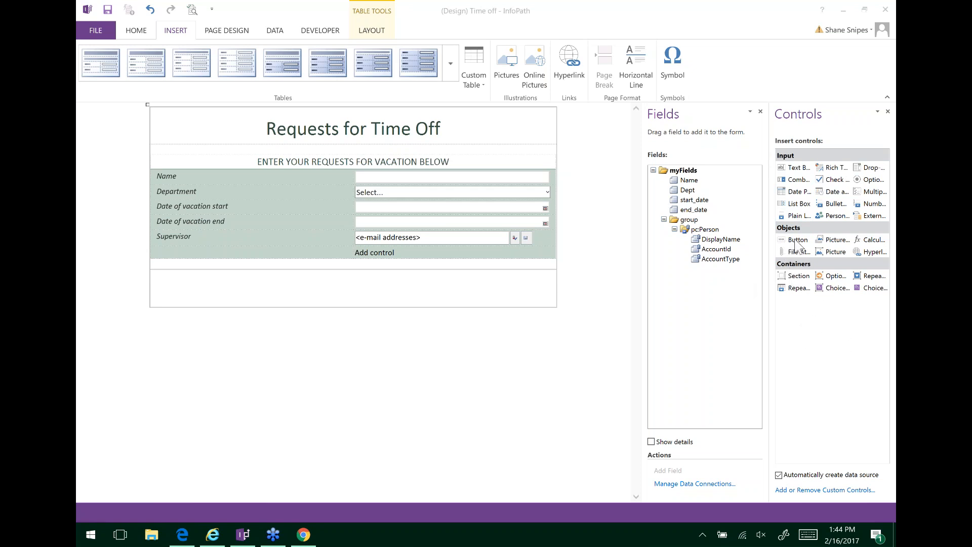
click(480, 288)
click(797, 243)
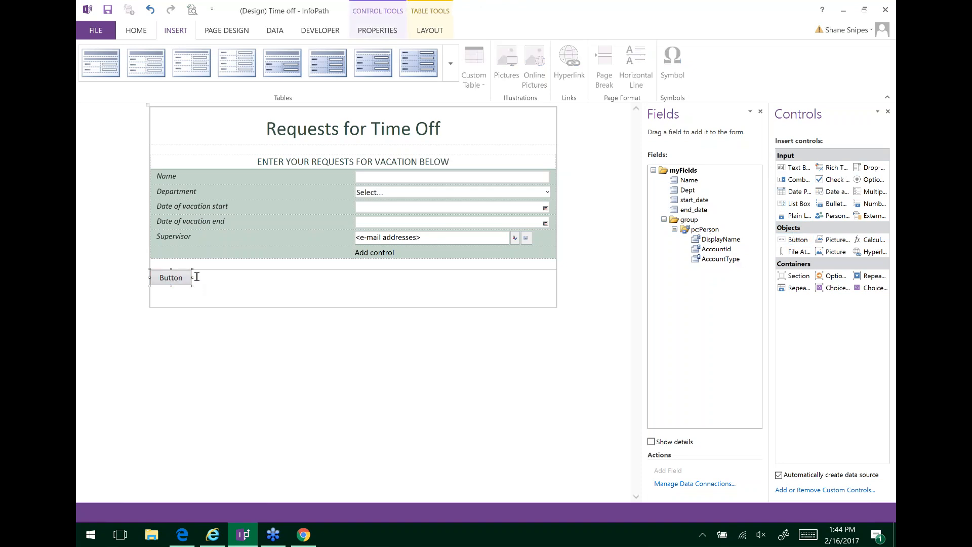
Center the new button horizontally below the request table
click(236, 281)
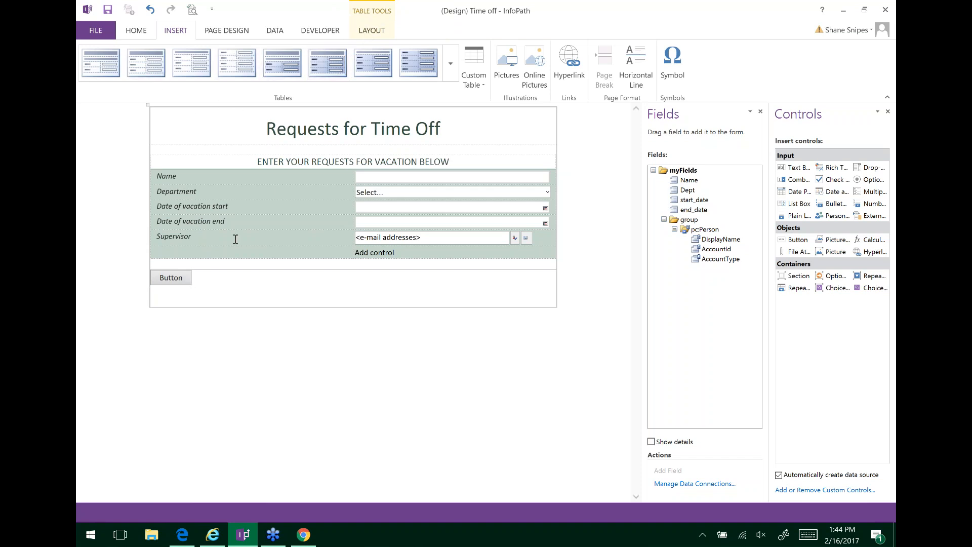
click(172, 277)
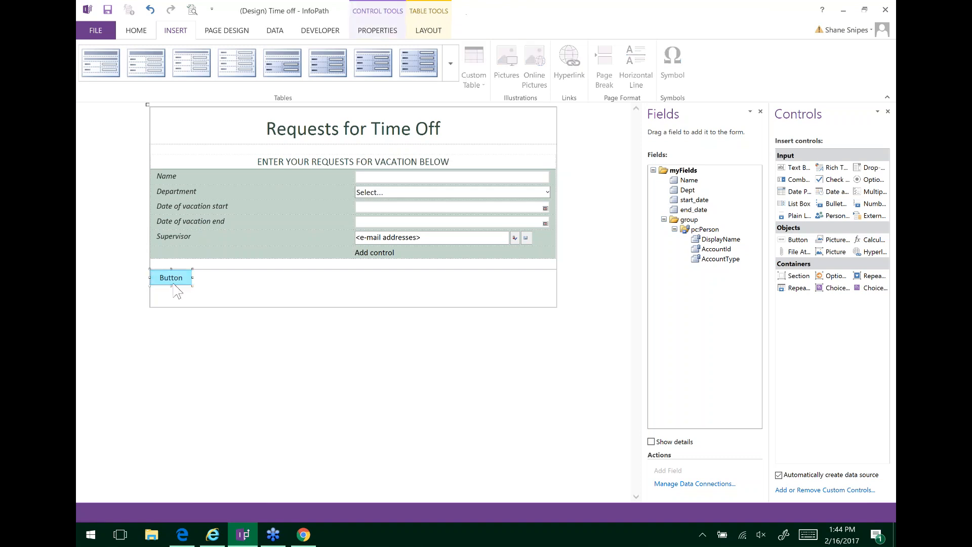
click(136, 31)
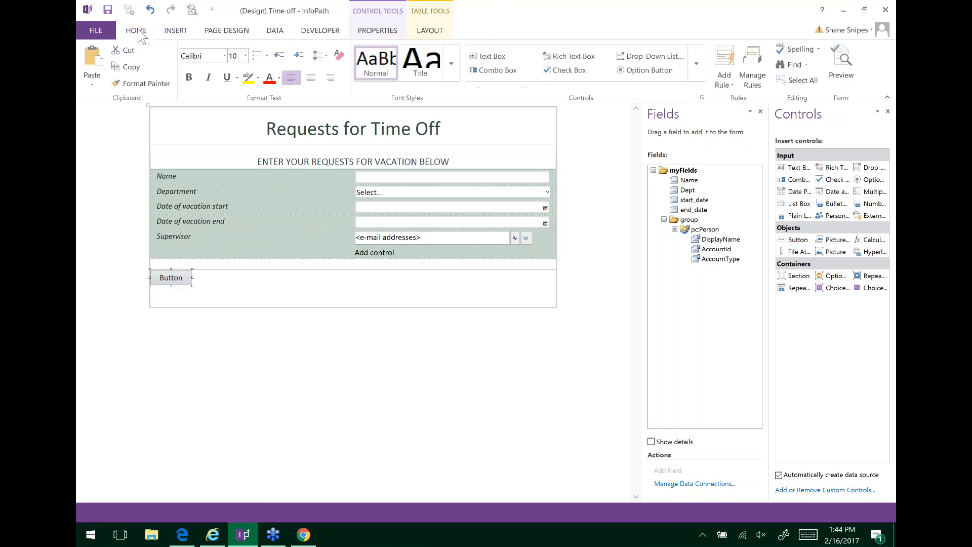
click(307, 81)
click(400, 281)
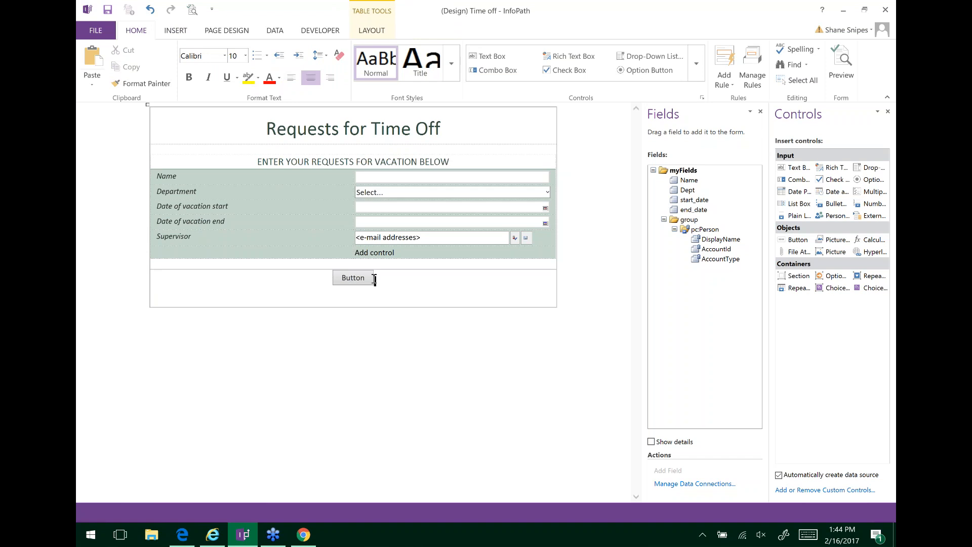
Set the new button's action to Submit and accept its submit options with the SharePoint Library Submit connection
click(349, 283)
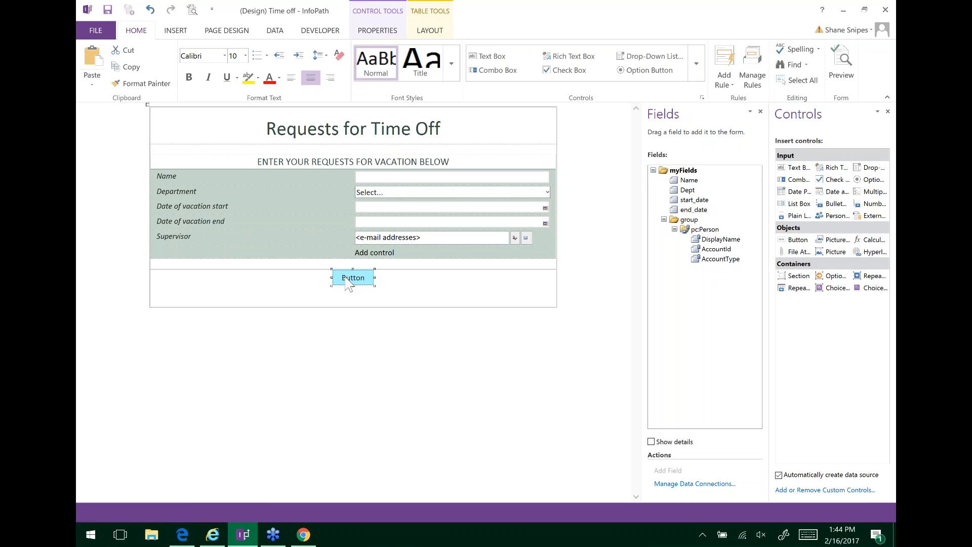
double_click(349, 283)
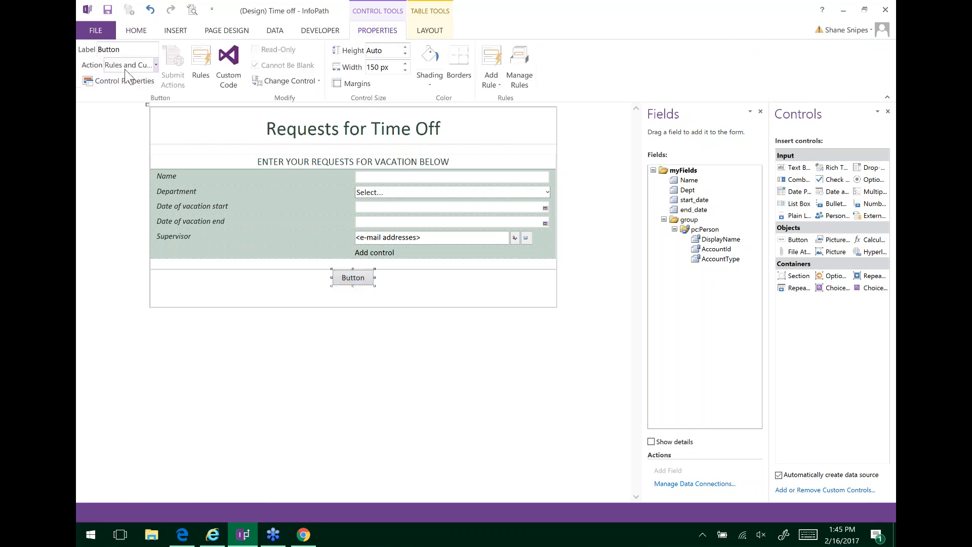
click(156, 65)
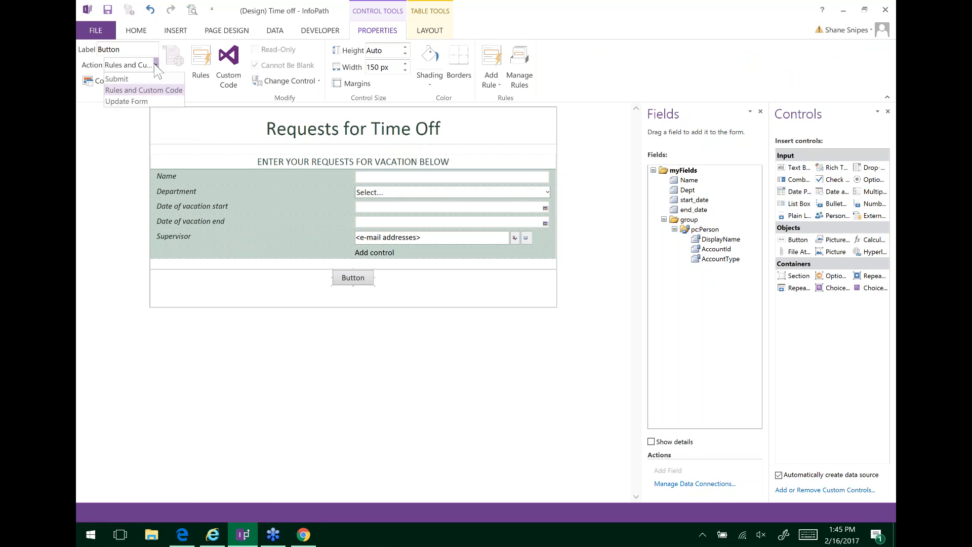
click(119, 79)
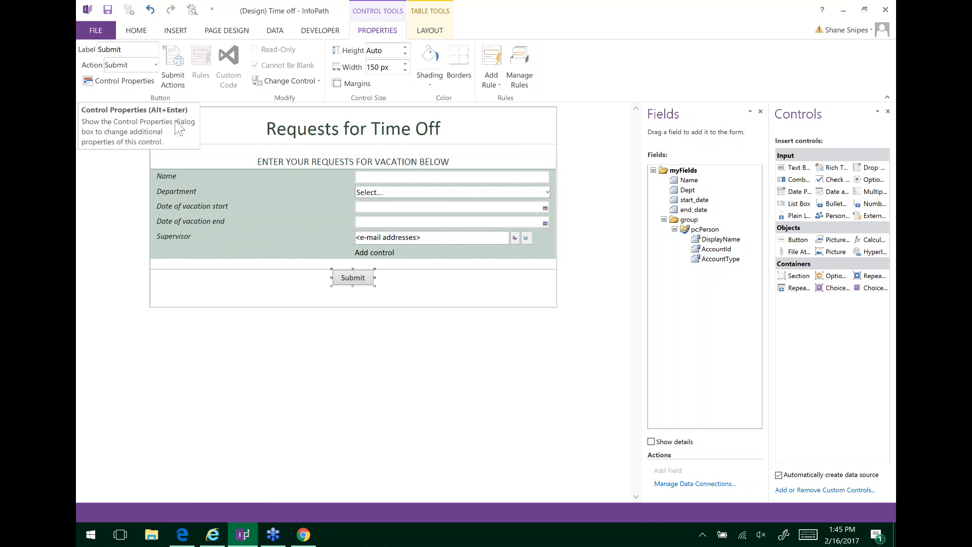
click(173, 76)
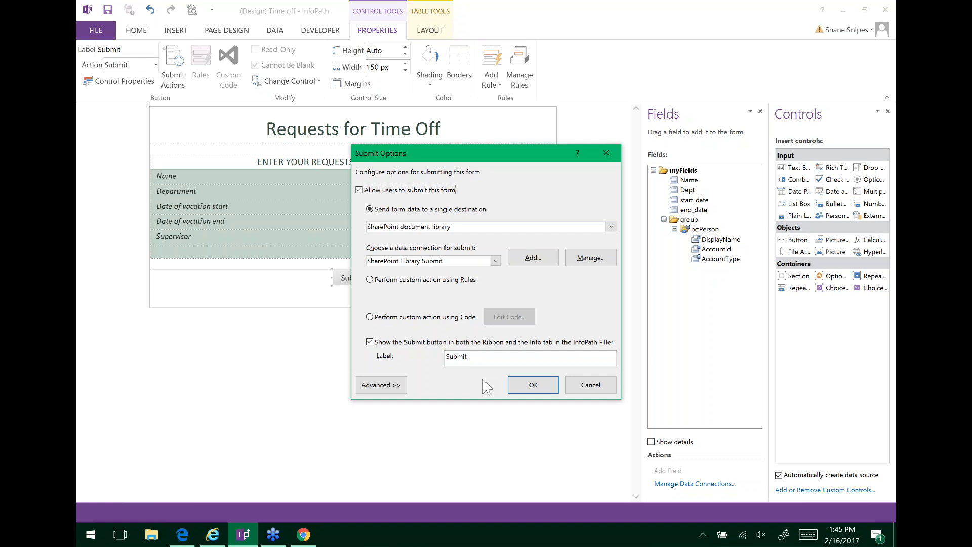
click(522, 388)
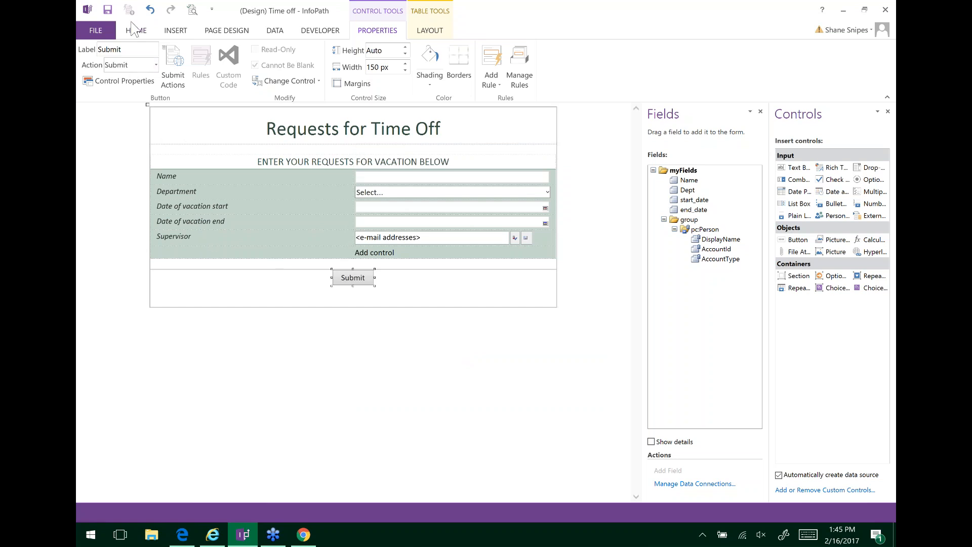
Preview the form, enter the employee's full name in the Name field and decline AutoComplete
click(135, 30)
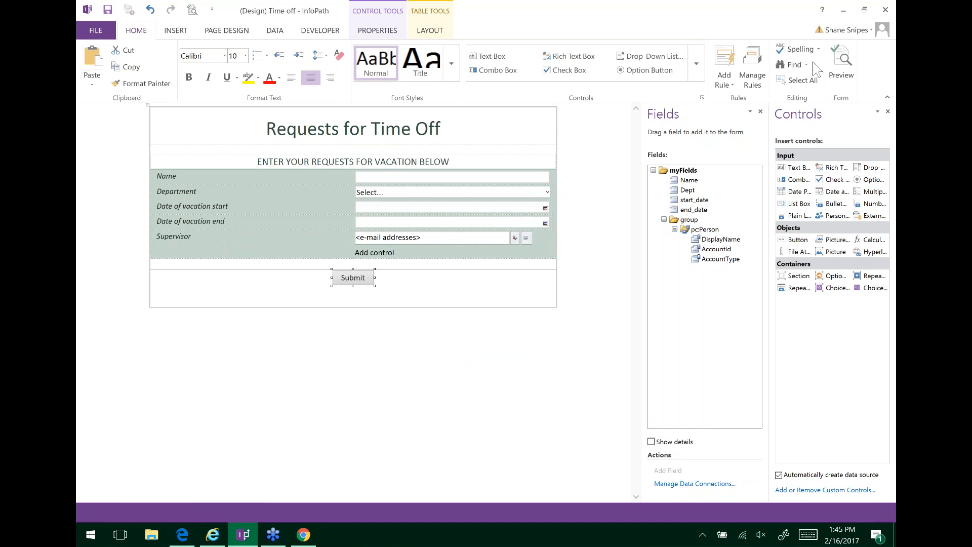
right_click(837, 64)
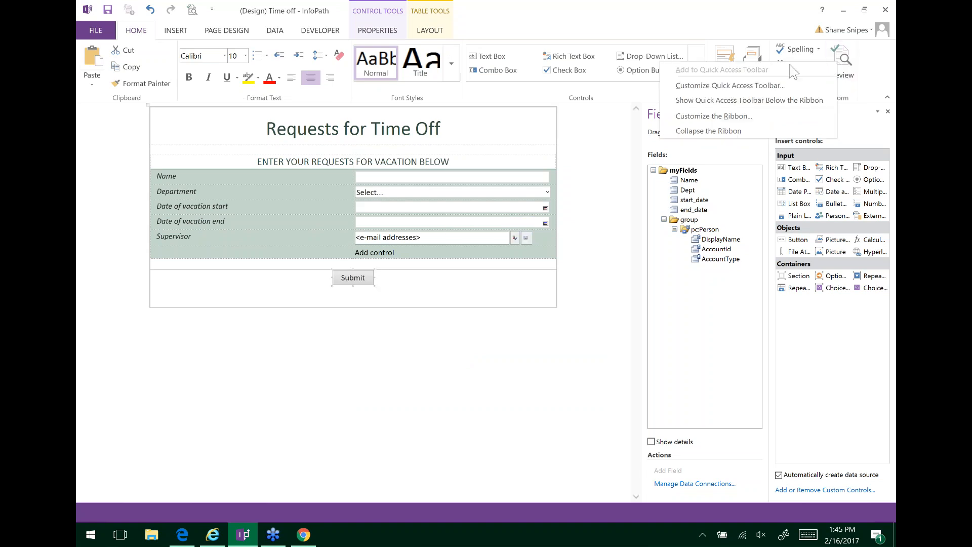
click(855, 70)
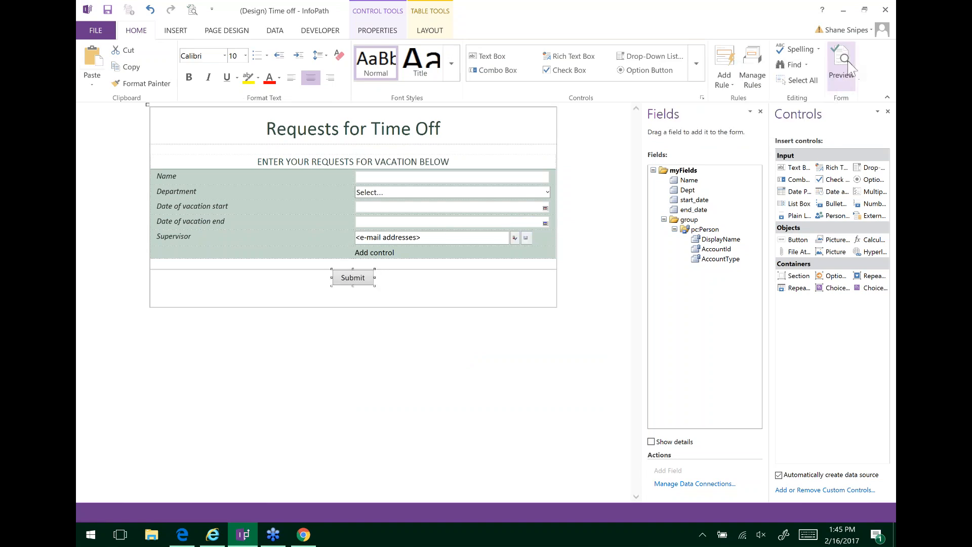
right_click(851, 65)
click(847, 65)
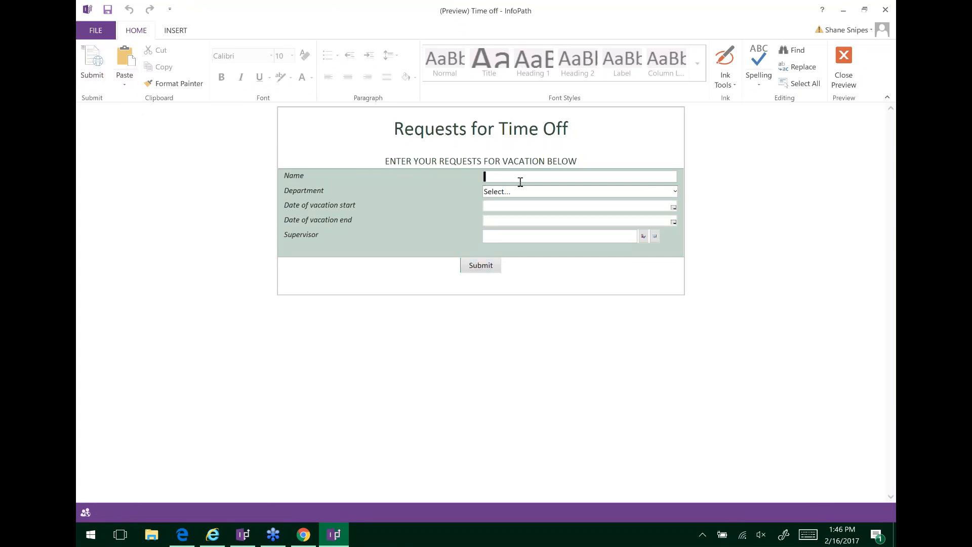
text(Eric )
text(Gro)
text(gory)
key(Tab)
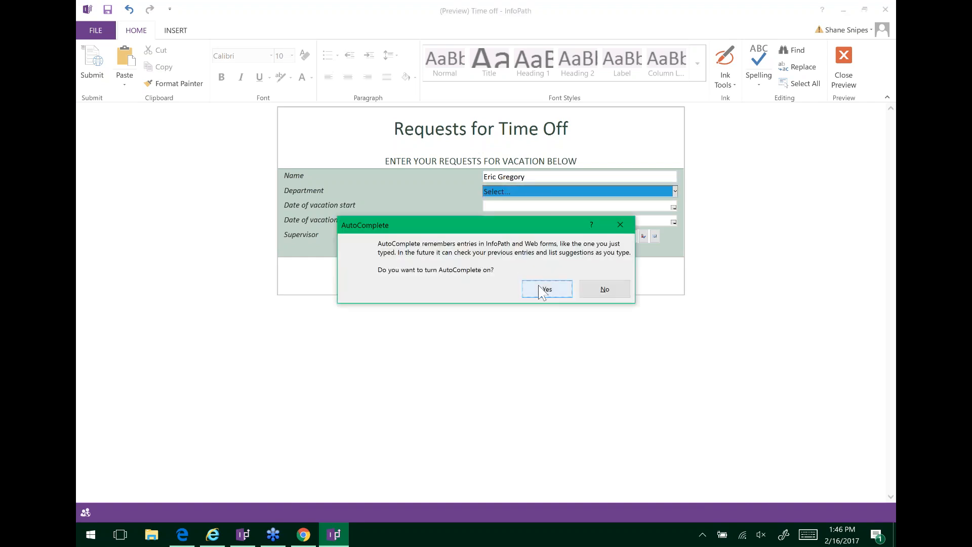
click(606, 289)
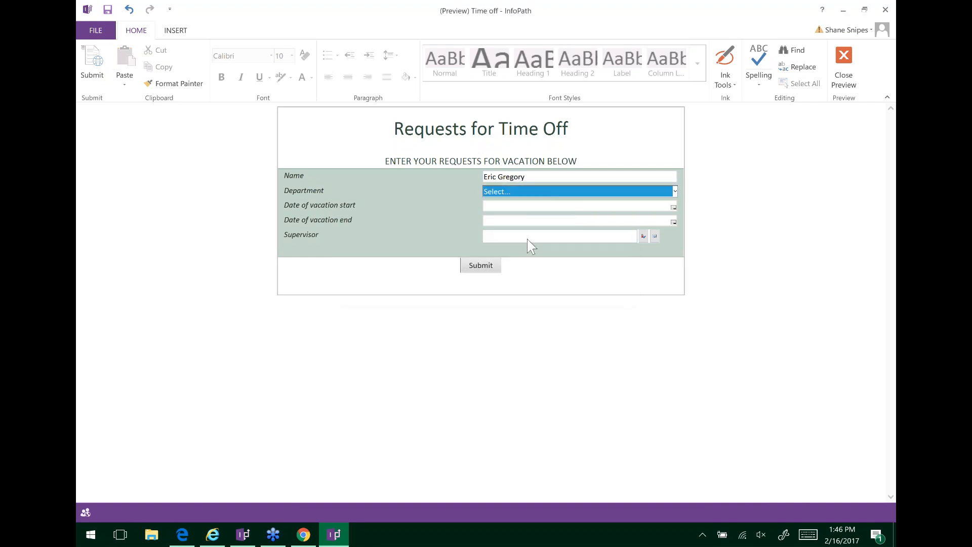
Choose Facilities as the department and set the vacation start to 2/21/2017 and the vacation end to 2/24/2017
click(675, 191)
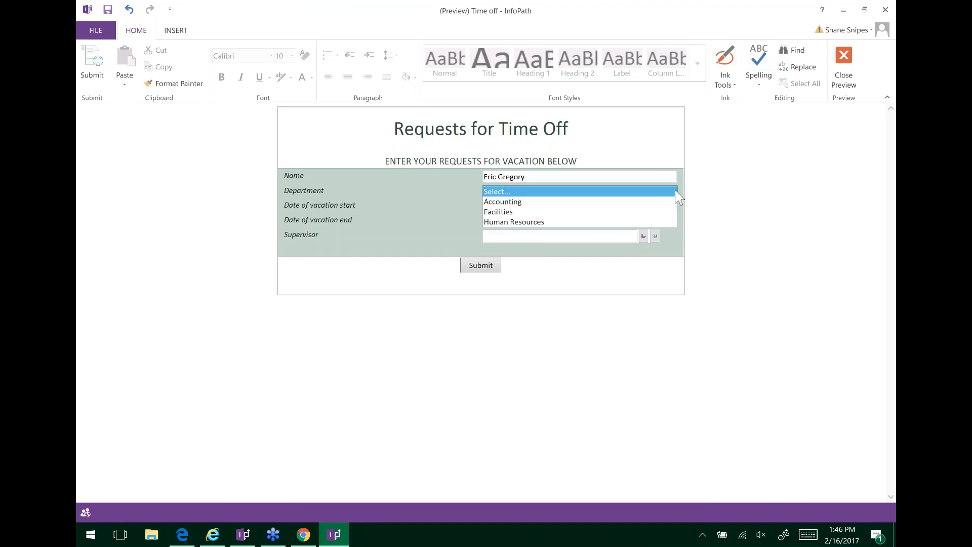
click(566, 221)
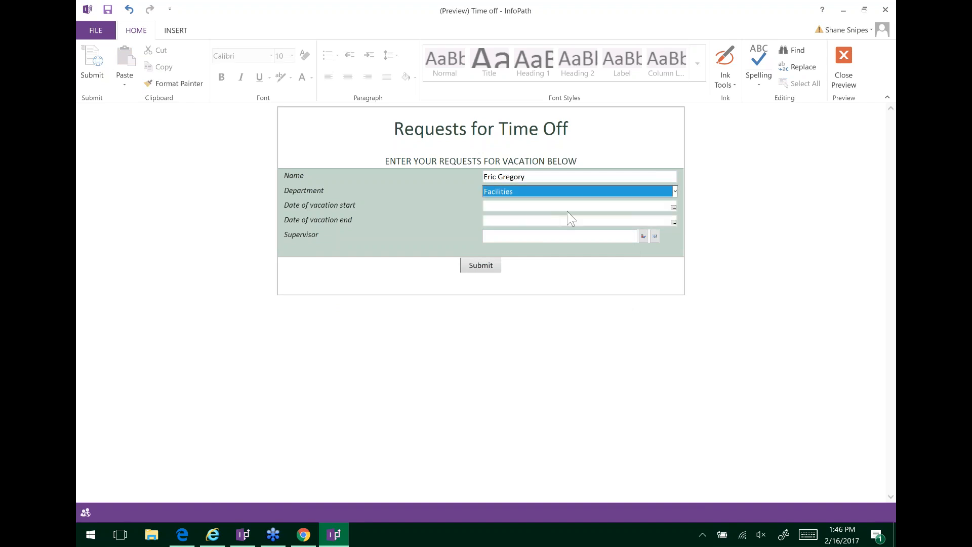
click(673, 207)
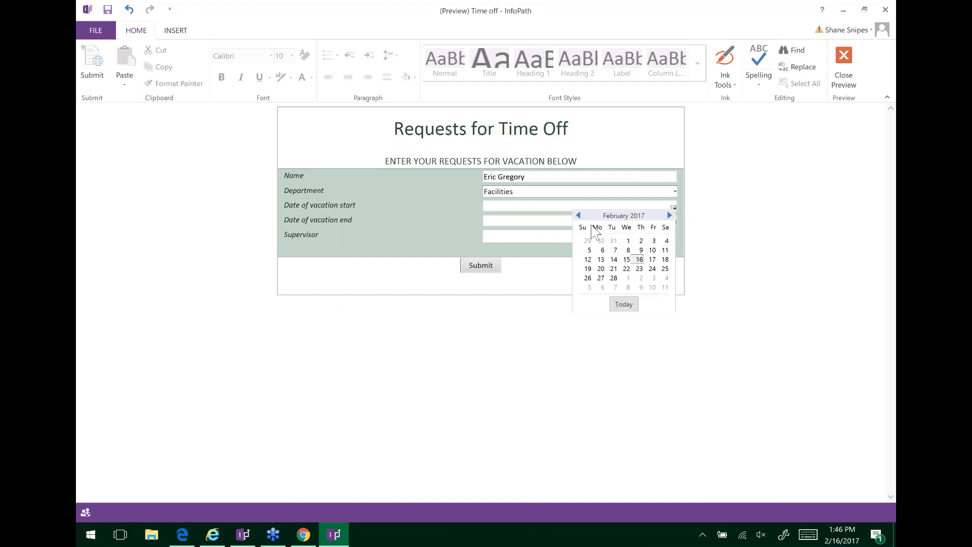
click(613, 269)
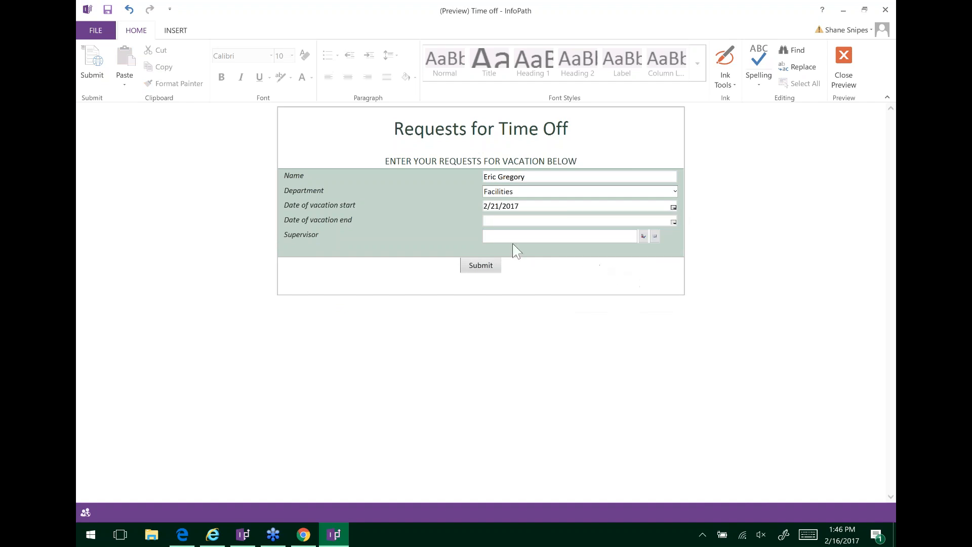
click(673, 223)
click(652, 284)
Fill in the supervisor's name, try to submit the form, and view the error details before closing the preview
click(655, 236)
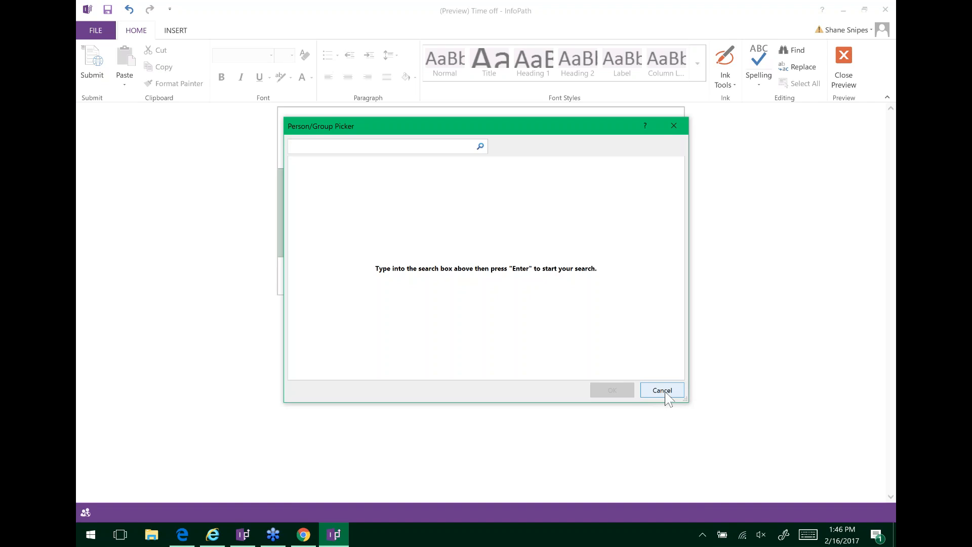
click(662, 390)
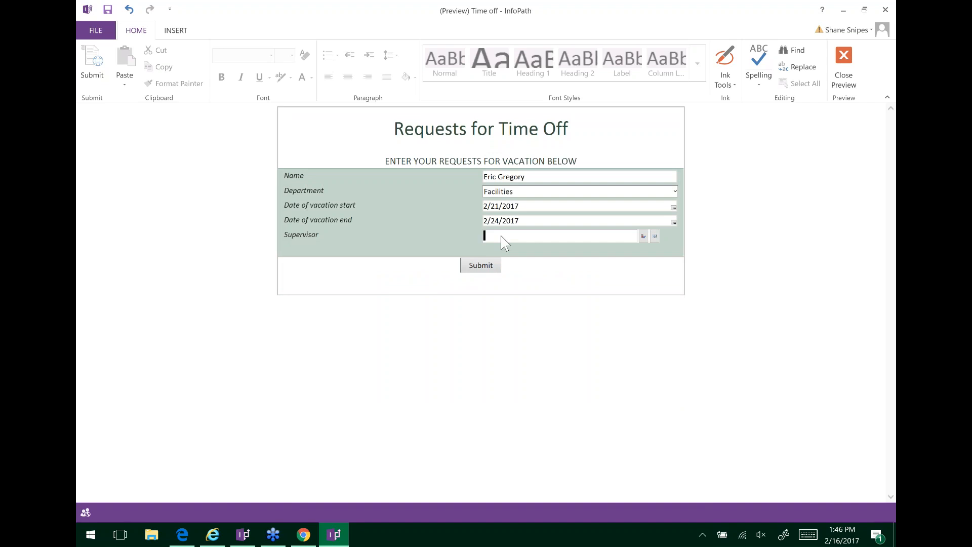
text(Greg Kinston)
click(476, 265)
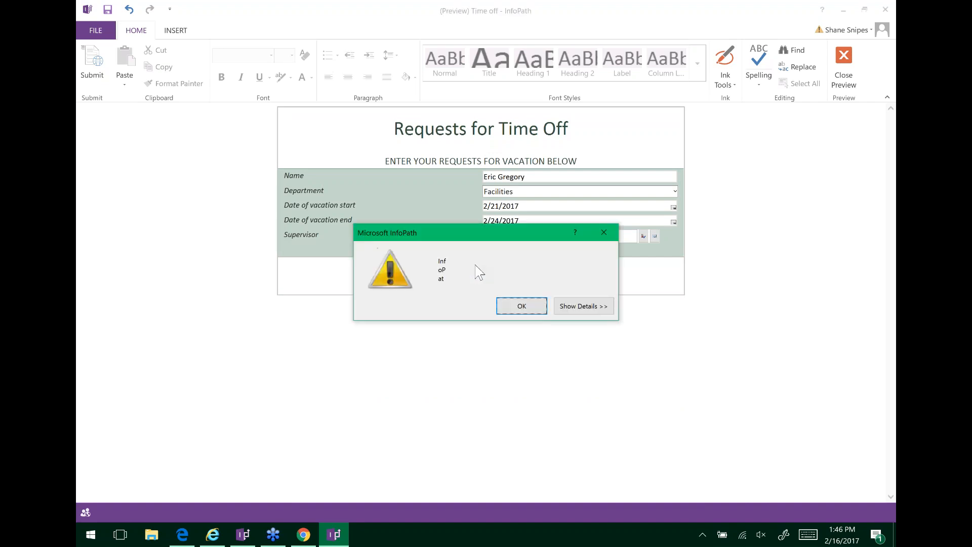
click(579, 311)
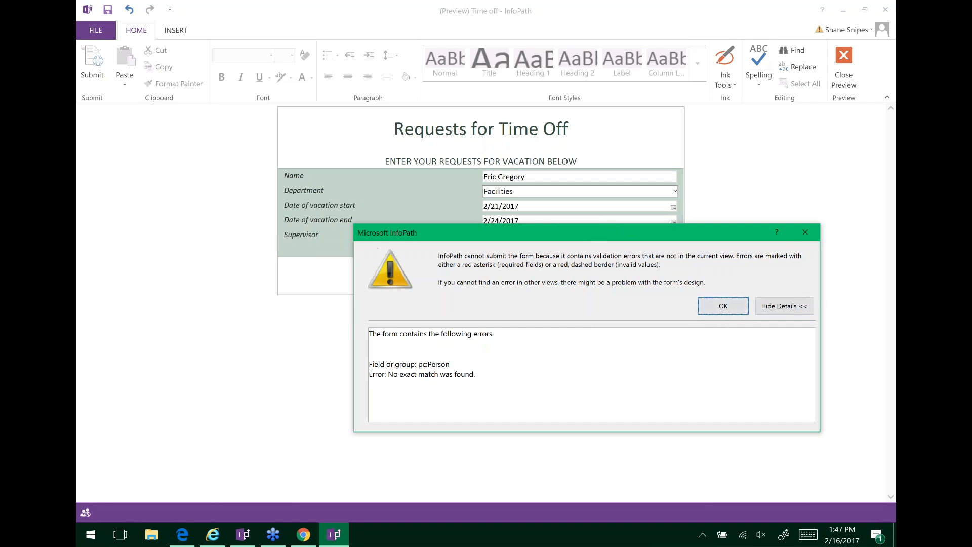
click(805, 231)
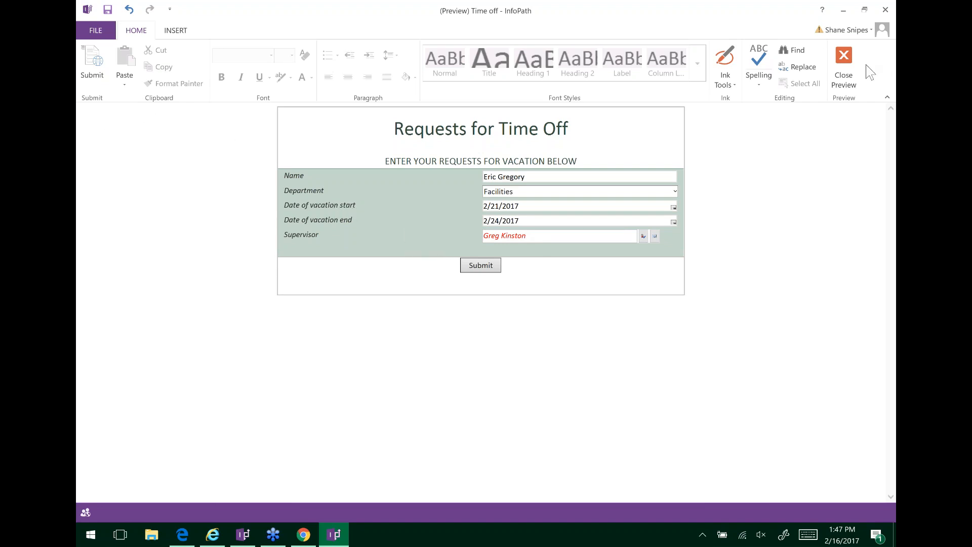
click(843, 66)
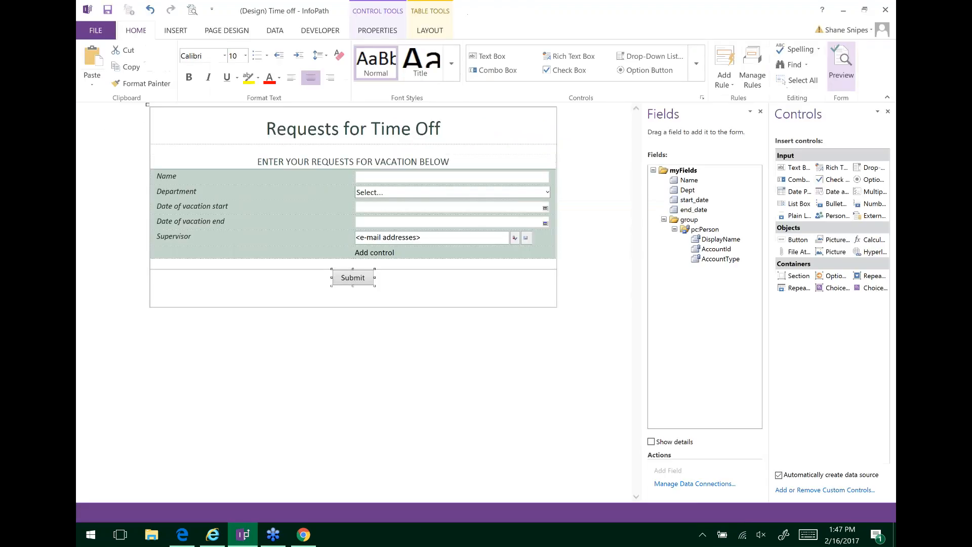
Replace the Supervisor row's people picker with a text box control
click(541, 239)
click(473, 235)
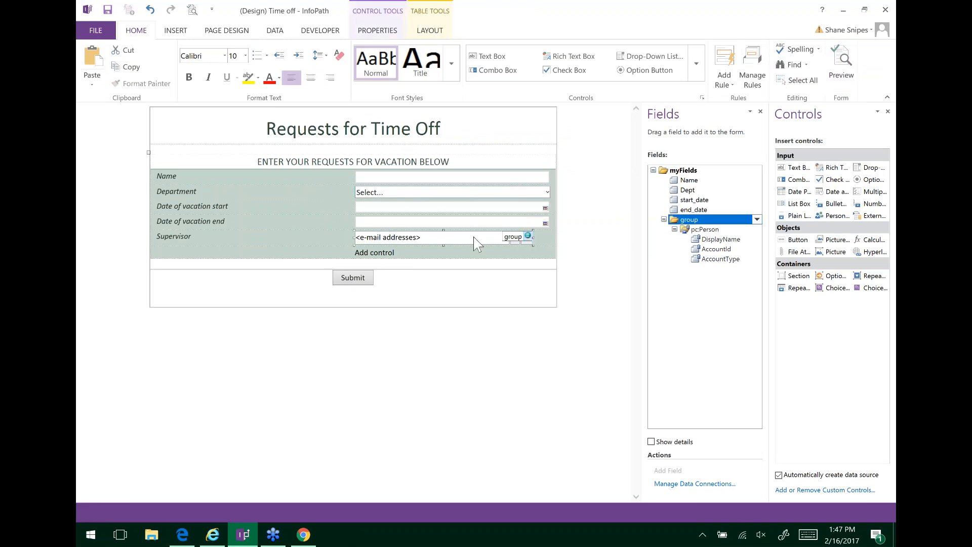
key(Delete)
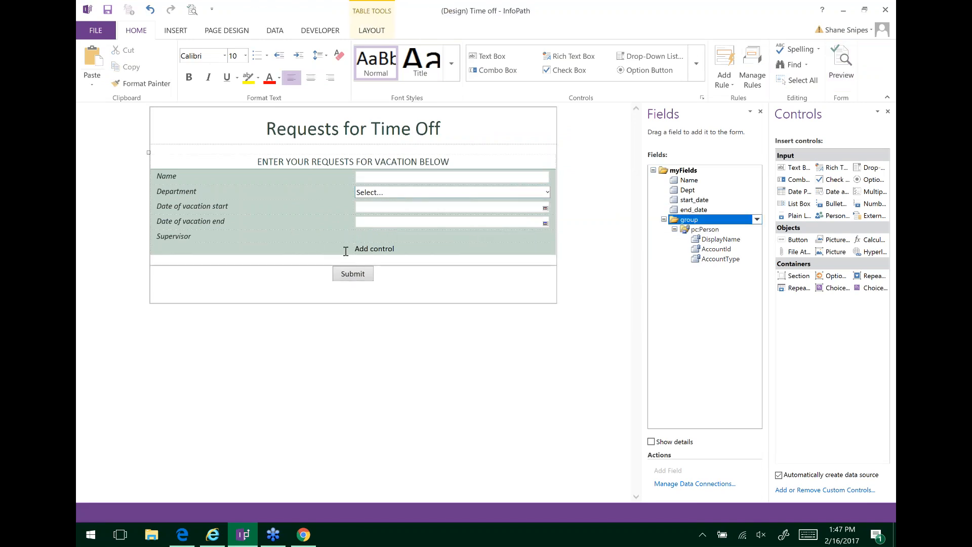
click(801, 171)
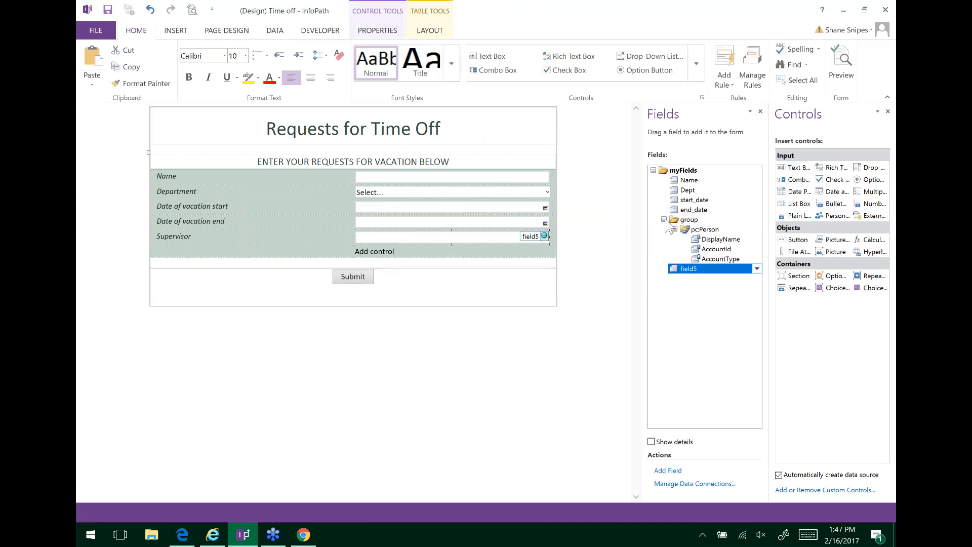
Rename the new text box's field to Supervisor in its field properties
double_click(690, 270)
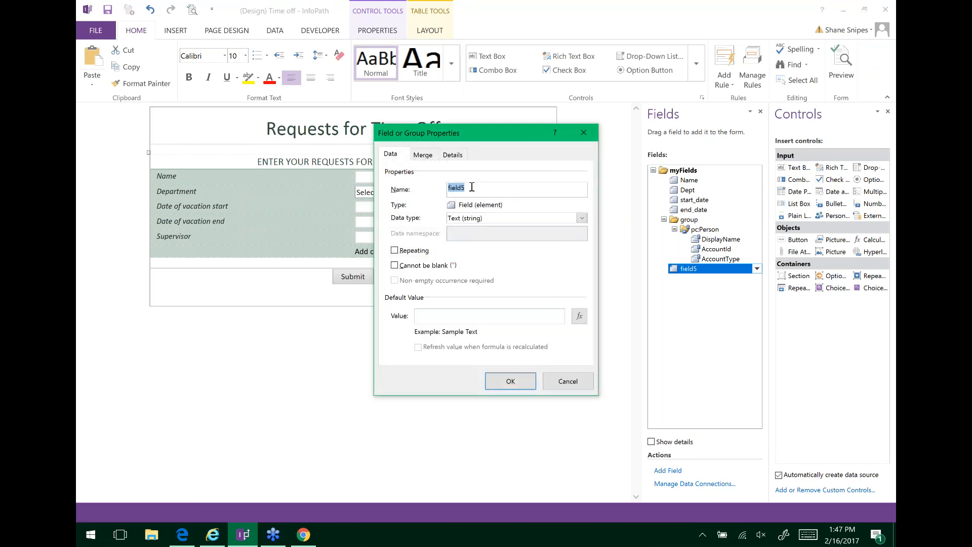
text(Supervisors)
key(BackSpace)
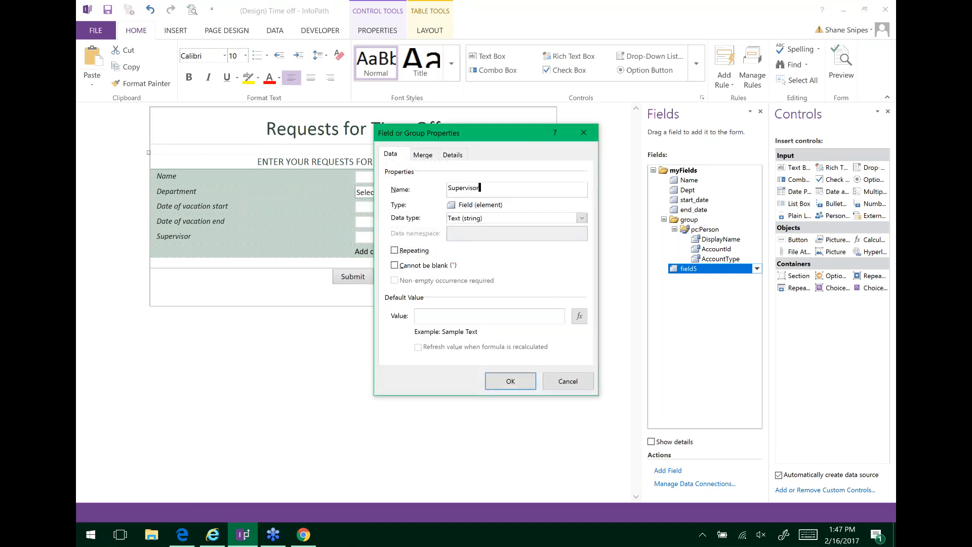
click(504, 382)
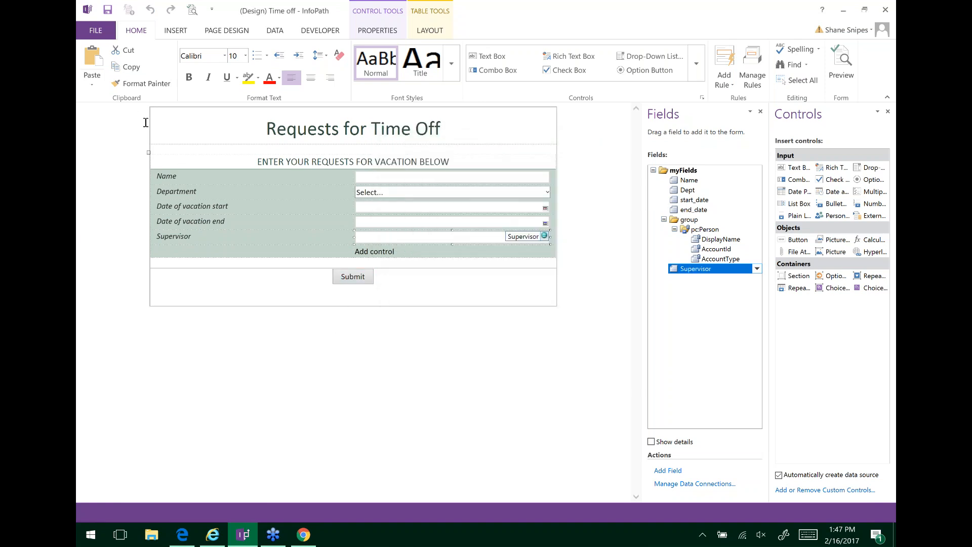
Preview the form again, enter the employee's full name and choose Human Resources as the department
click(849, 59)
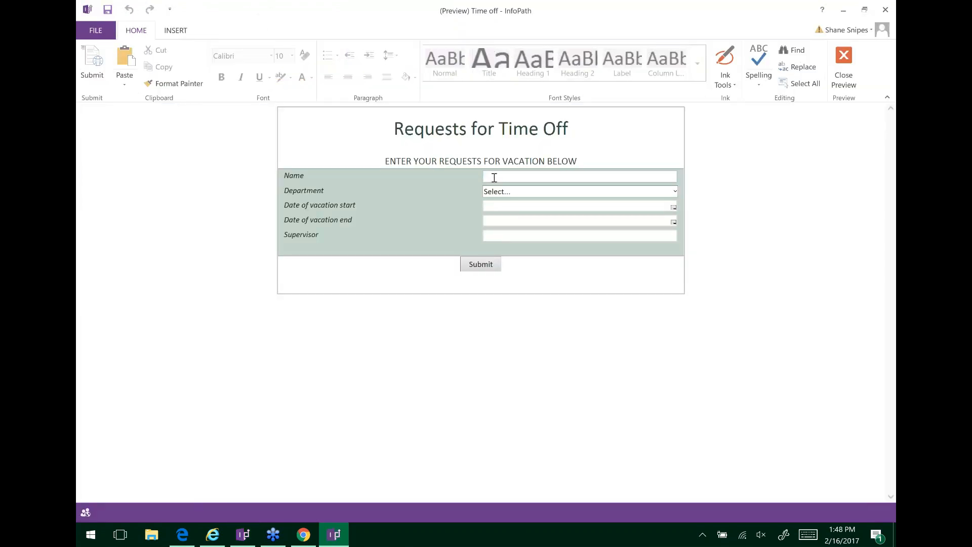
text(Tim Robs)
click(521, 193)
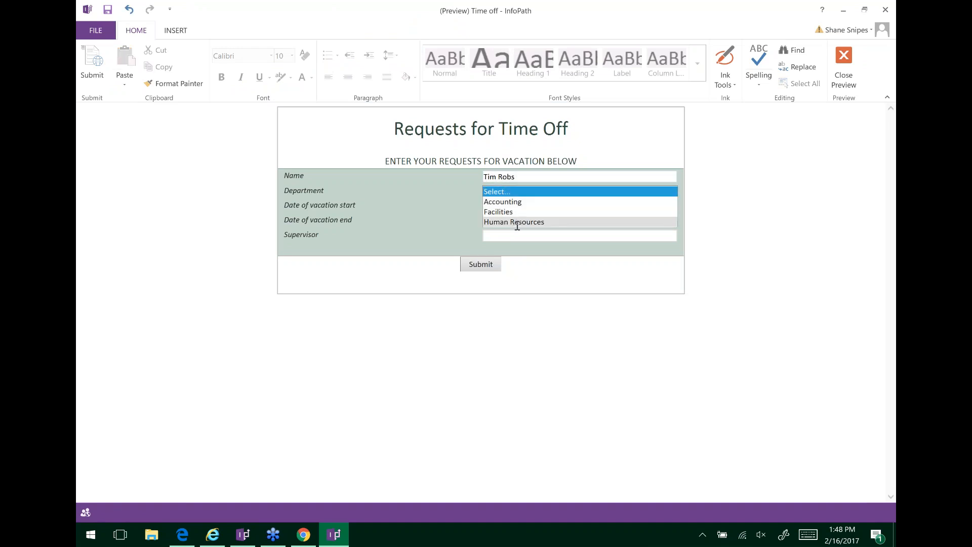
click(511, 222)
click(511, 206)
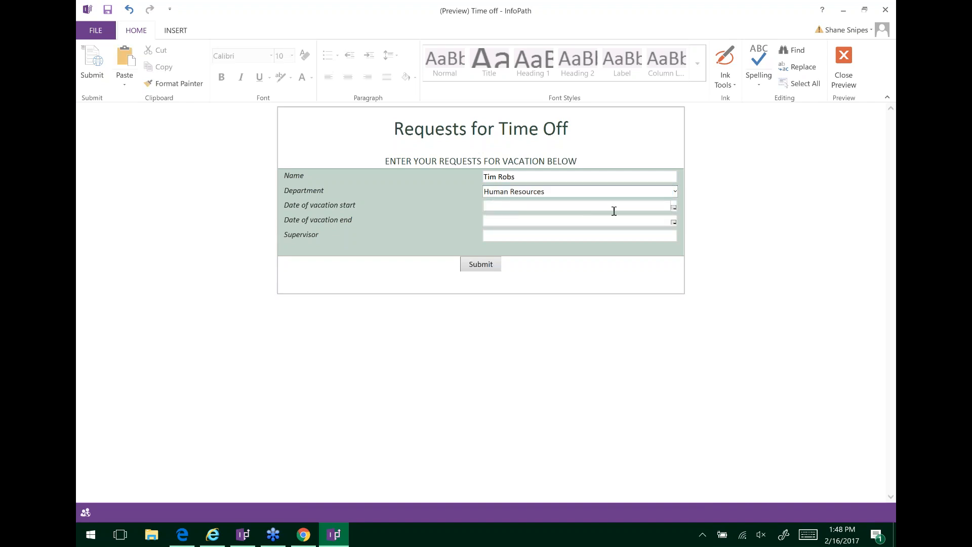
Set the date of vacation start to 2/27/2017 and the date of vacation end to 3/1/2017
click(673, 207)
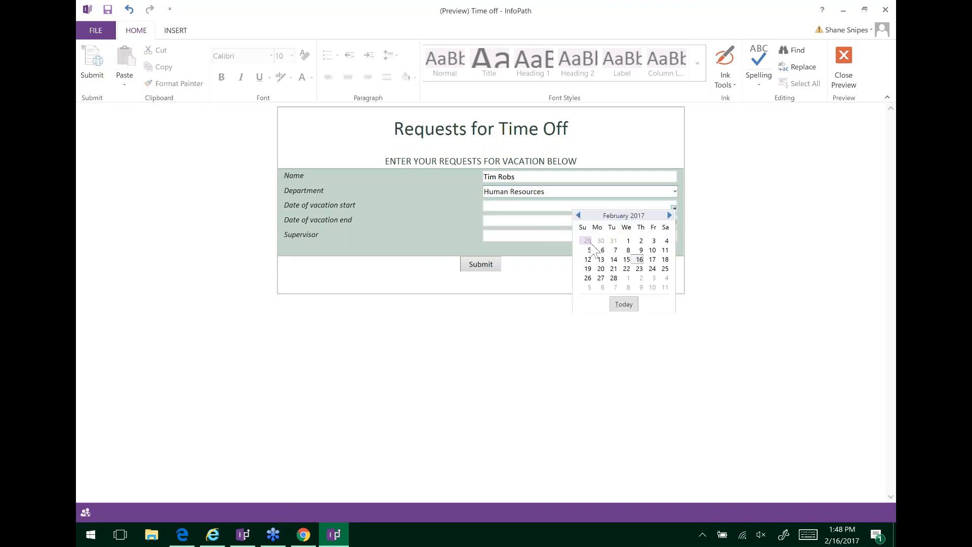
click(601, 278)
click(525, 220)
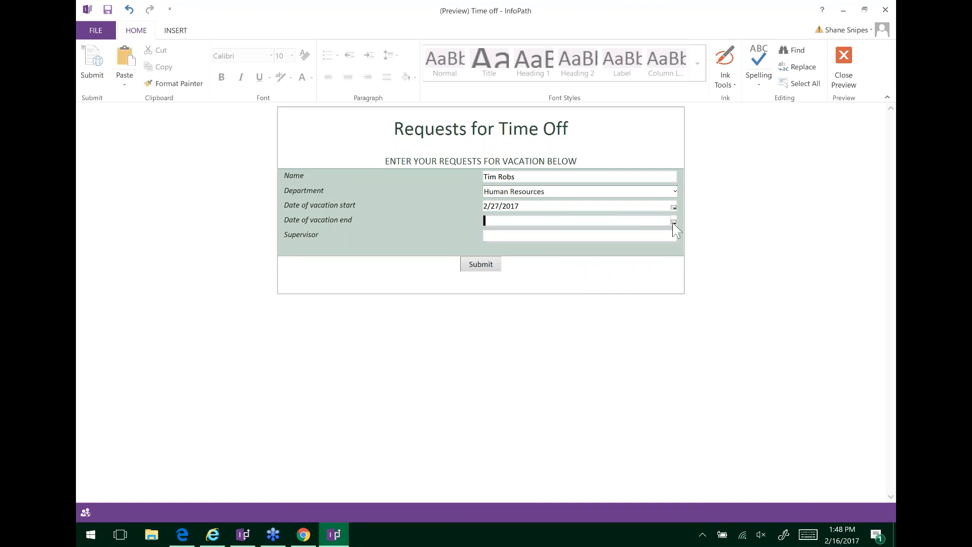
click(674, 221)
click(628, 292)
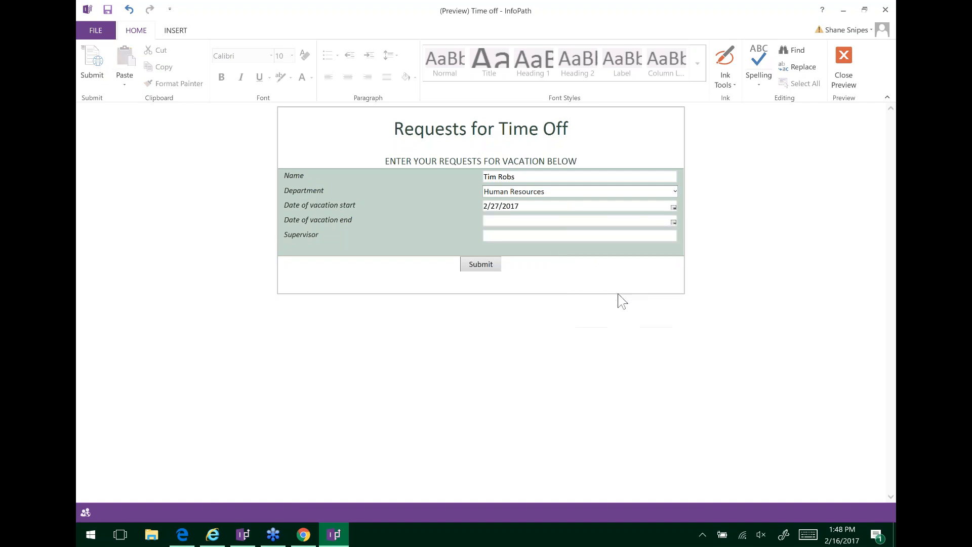
Enter the supervisor's full name, submit the previewed form and allow it to connect to its data sources
click(506, 236)
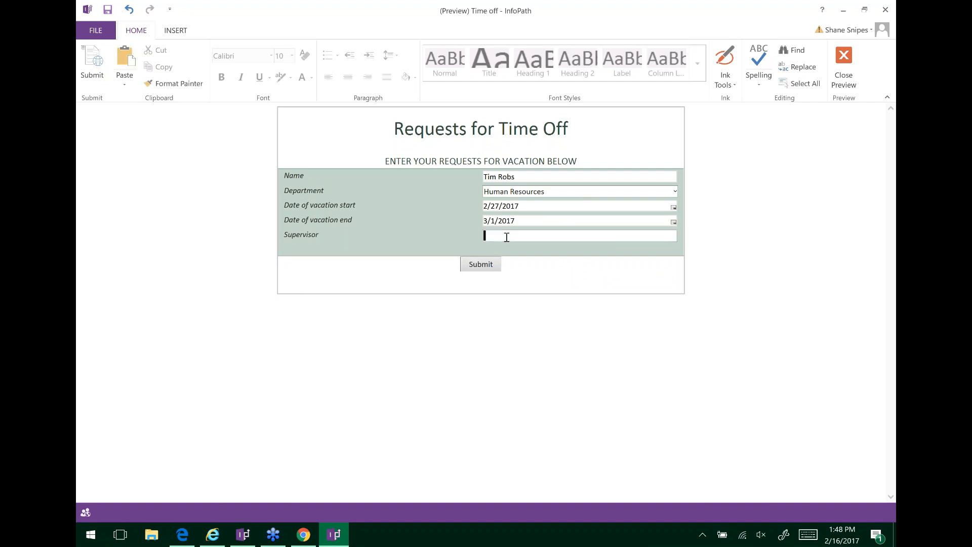
text(Harry Smith)
click(481, 263)
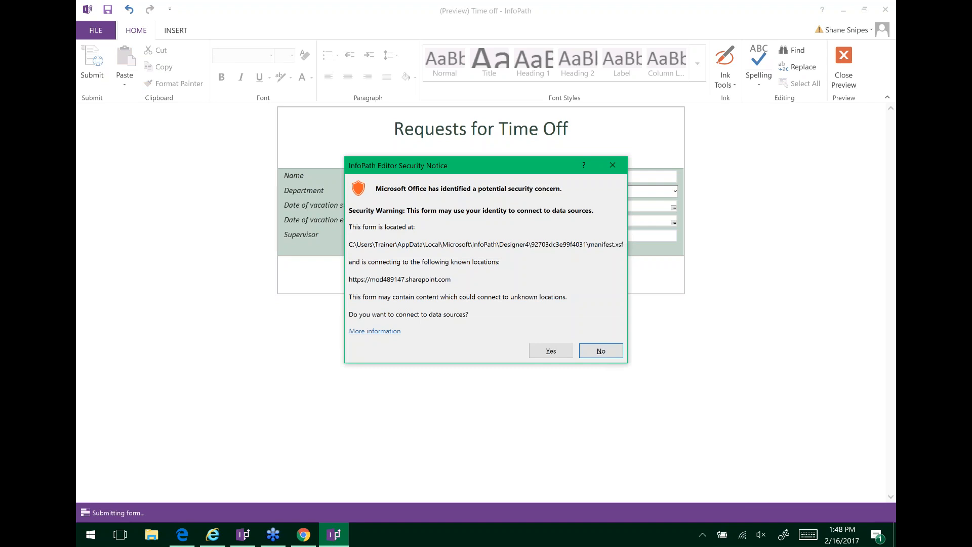
click(551, 351)
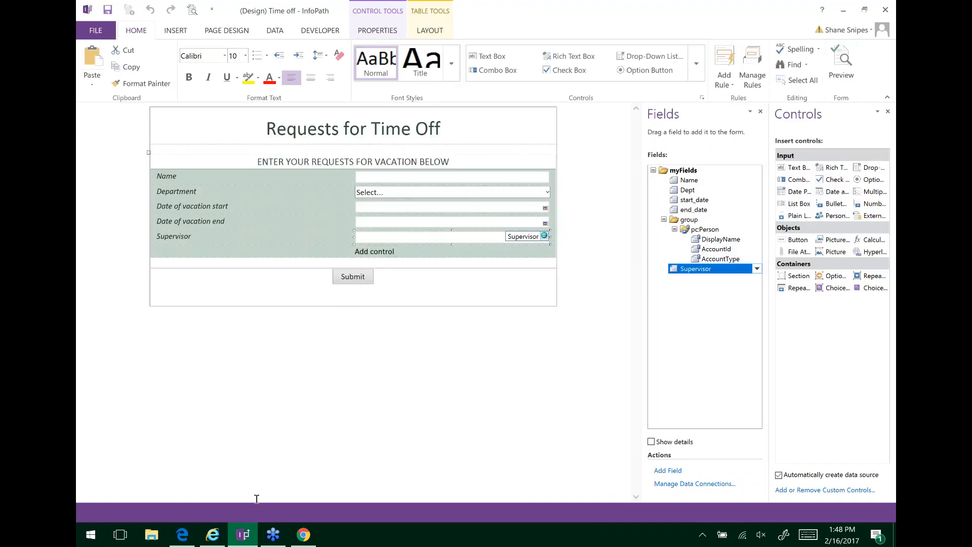
Switch to the 123Sharepoint Documents library in Internet Explorer, refresh it and select the submitted Form.xml
mouse_move(212, 537)
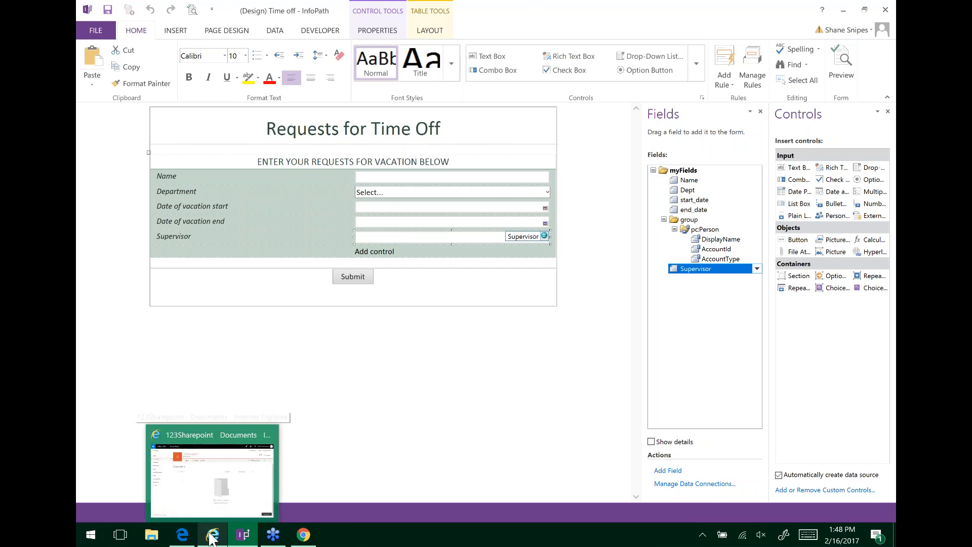
click(194, 485)
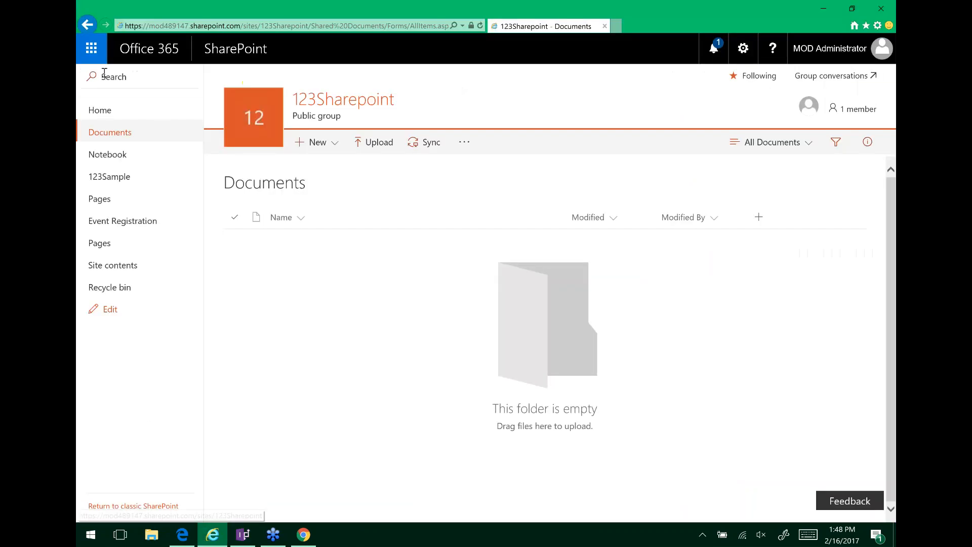
click(480, 26)
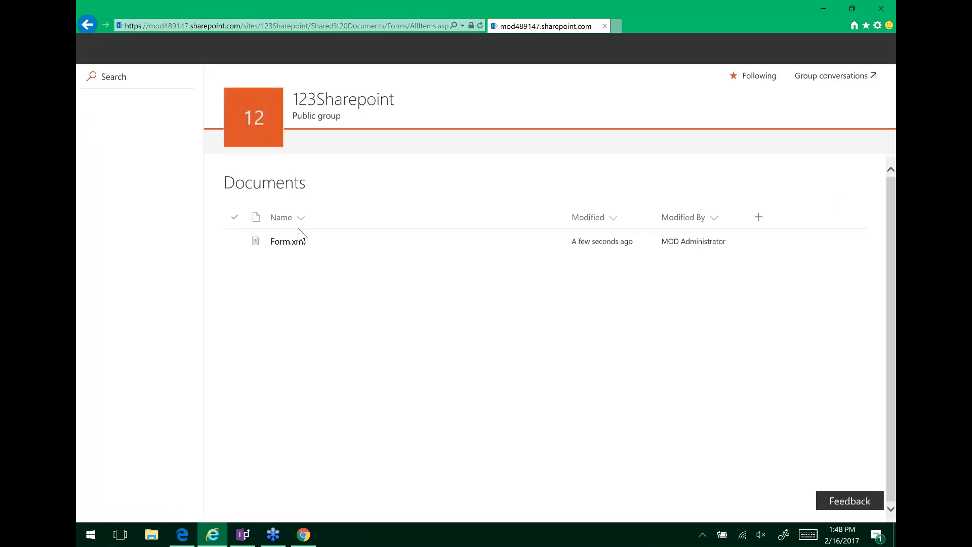
click(286, 244)
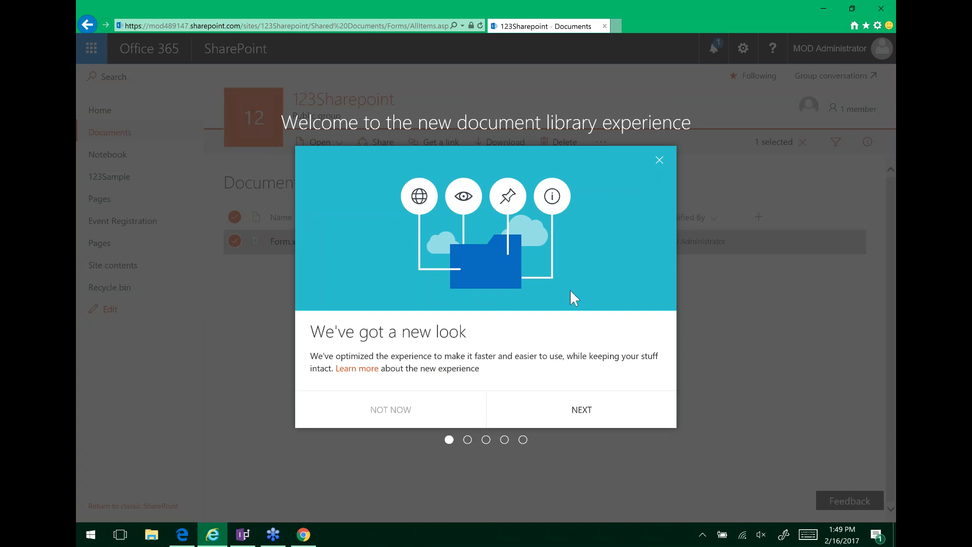
Go through the document library welcome tour, close it and go to the 123Sharepoint site's home page
click(579, 413)
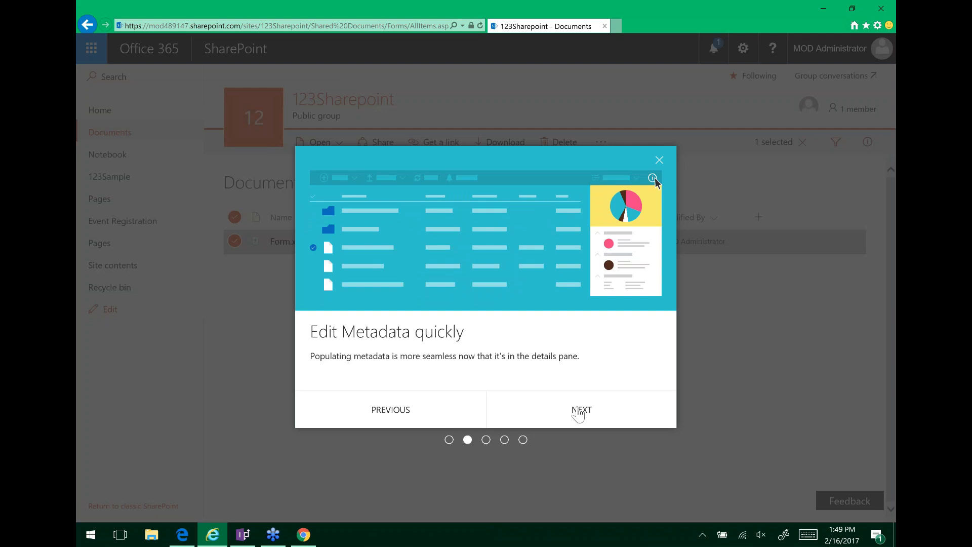
click(579, 412)
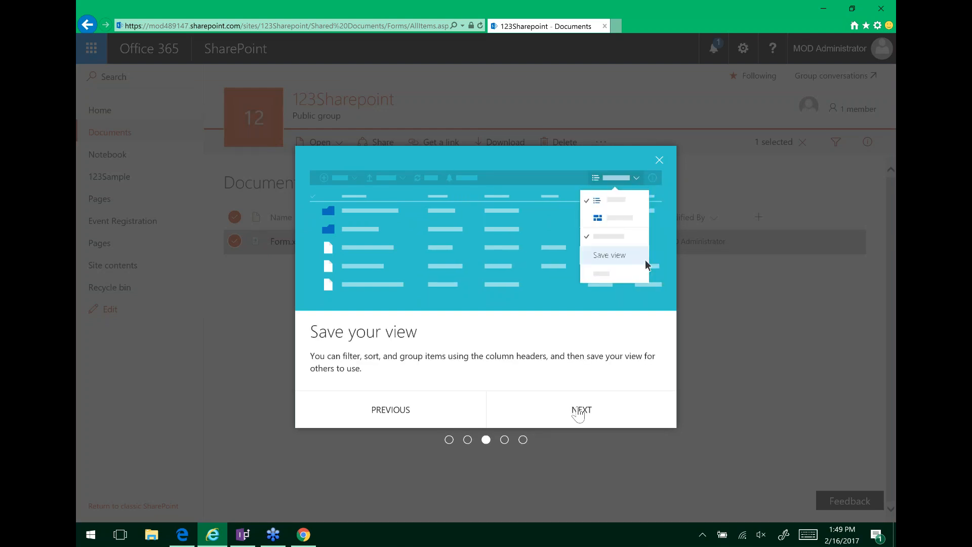
click(579, 413)
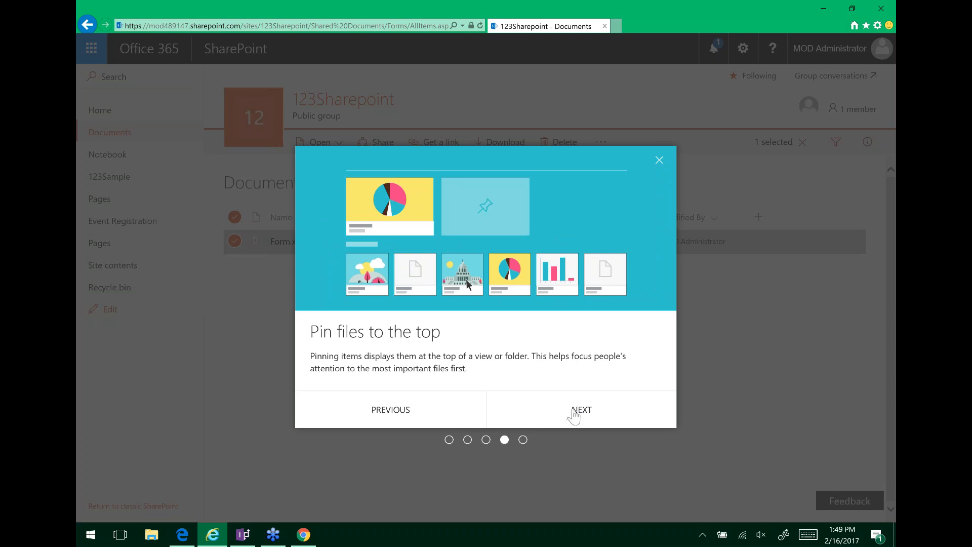
click(573, 415)
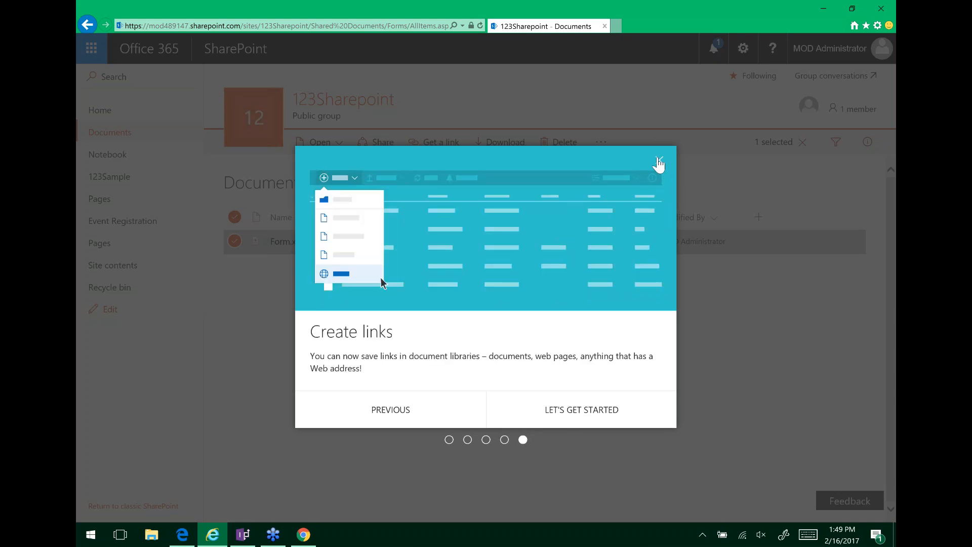
click(659, 162)
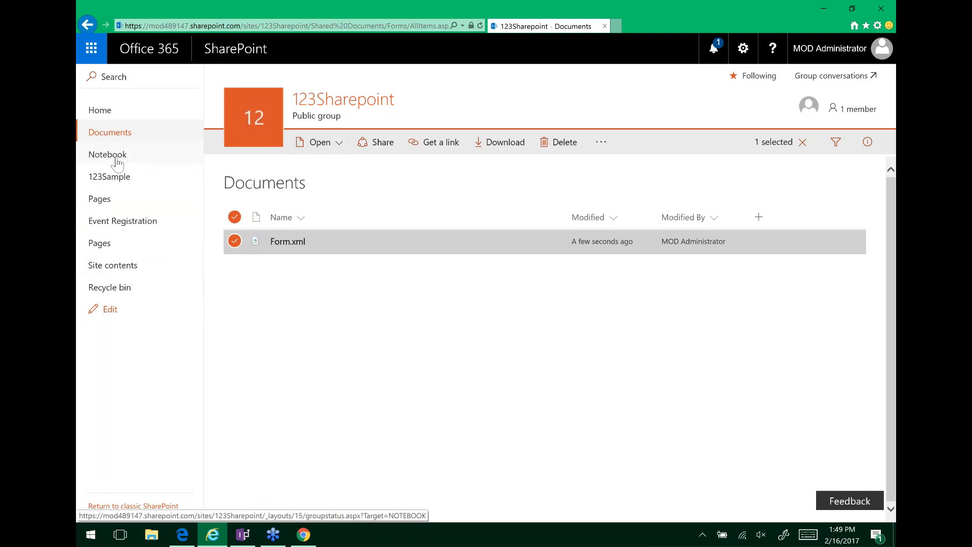
click(99, 116)
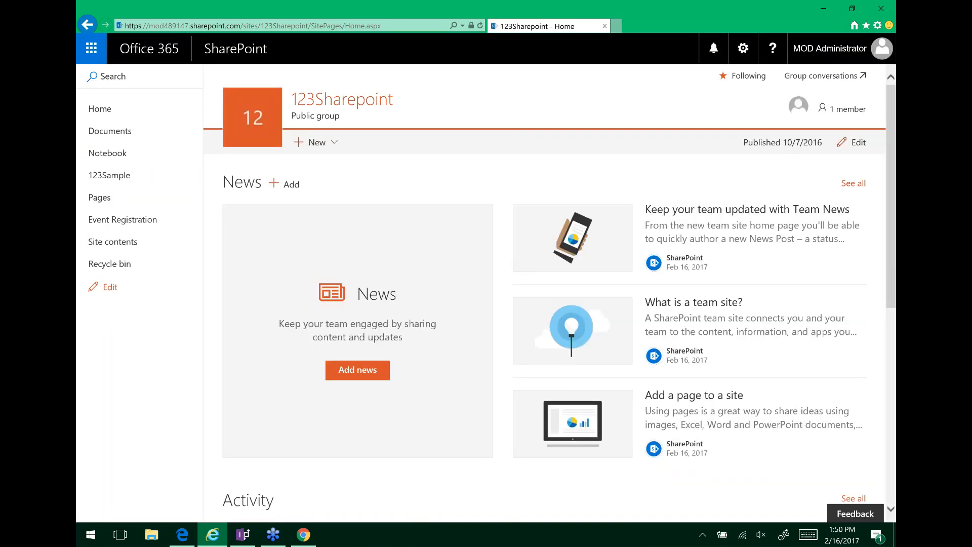
Switch to InfoPath, review the form's submit destination types and data connection choices, and cancel without changes
click(244, 535)
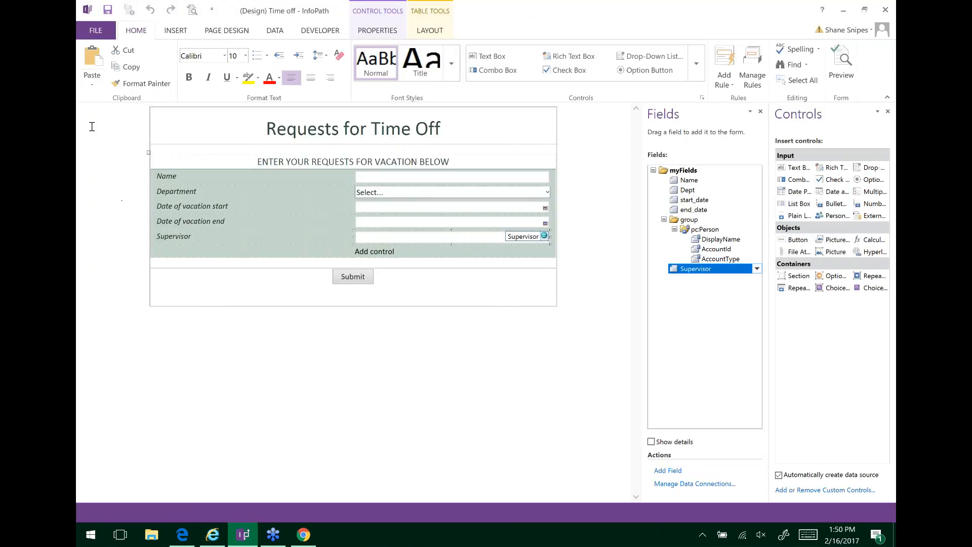
click(94, 31)
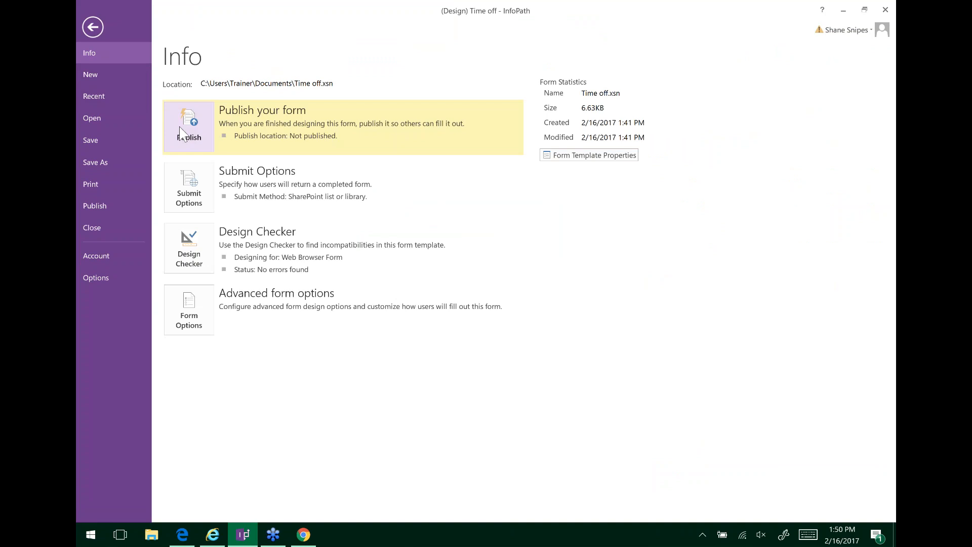
click(191, 195)
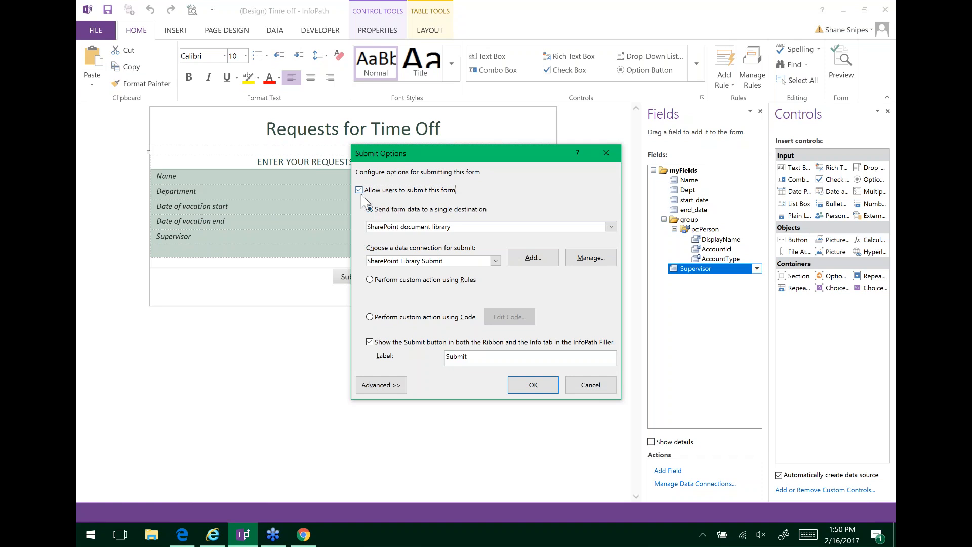
click(535, 228)
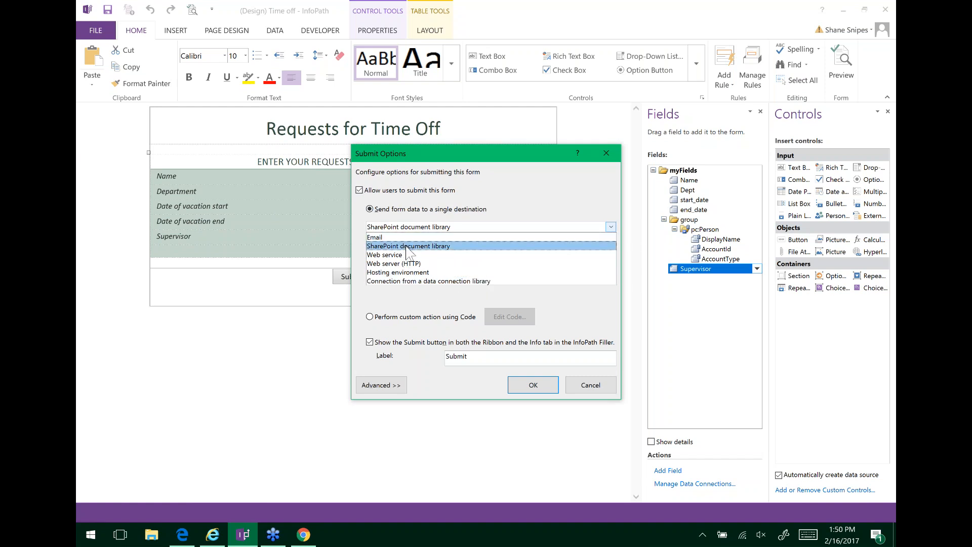
click(414, 318)
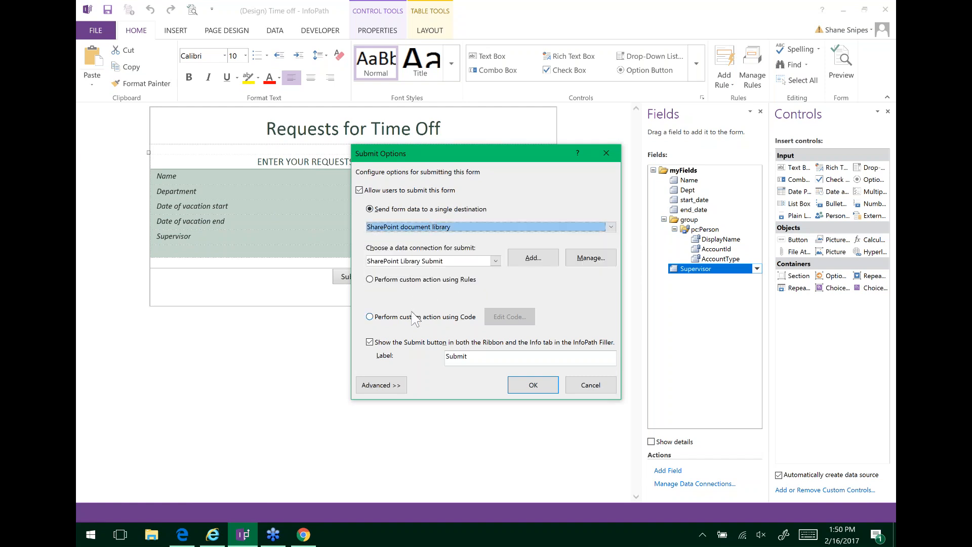
click(495, 262)
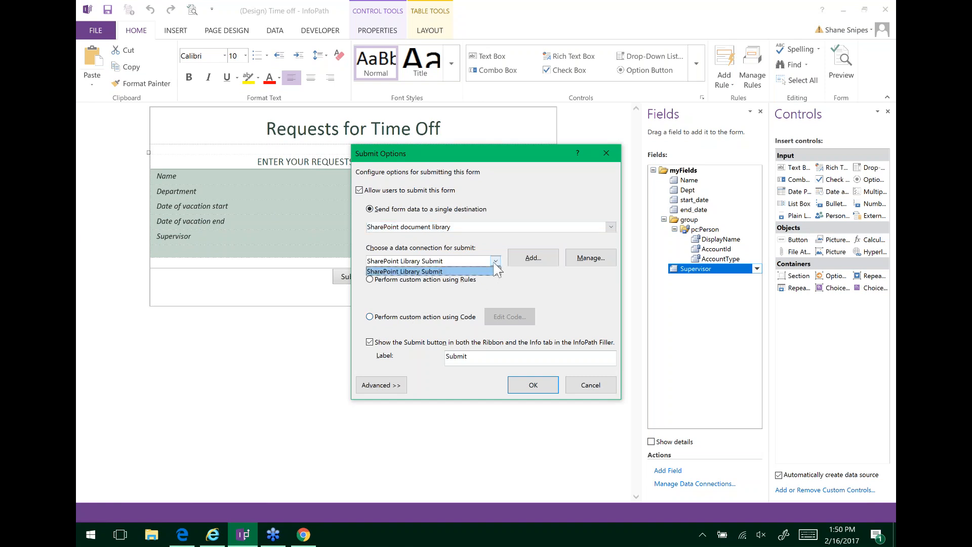
click(431, 306)
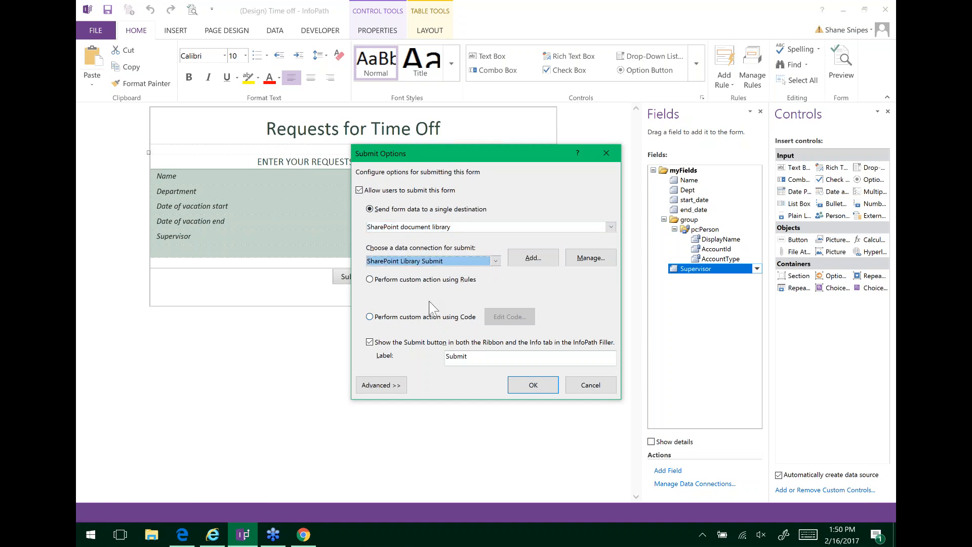
click(587, 387)
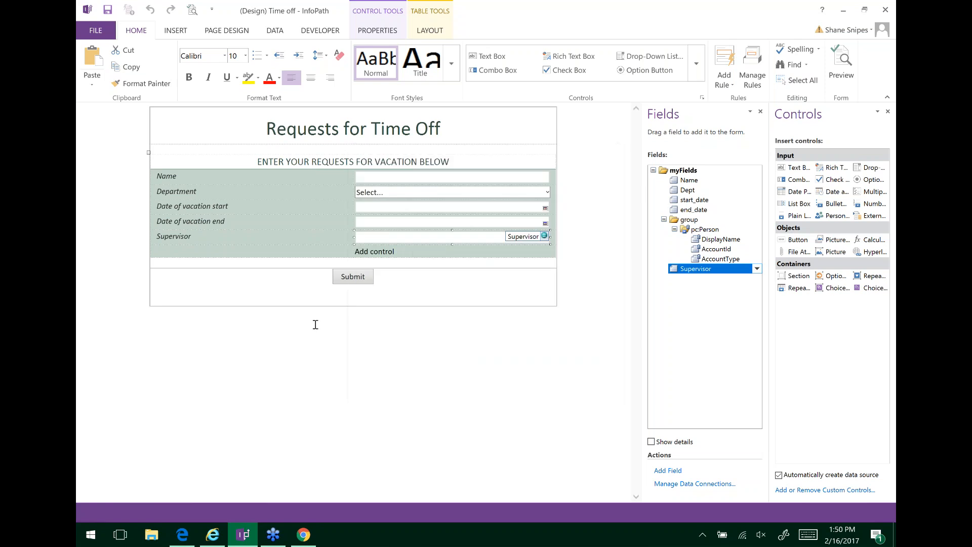
Start publishing the Time off form to a SharePoint library
click(93, 30)
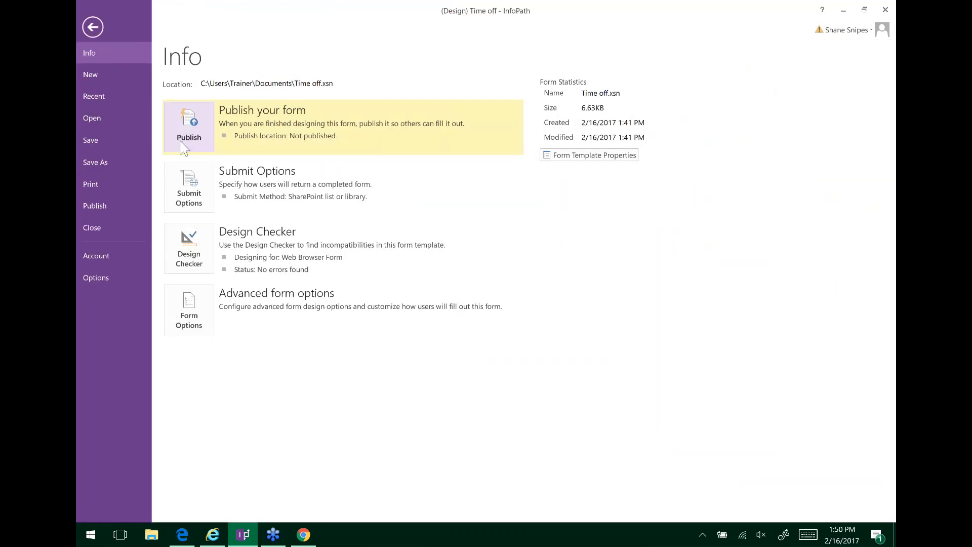
click(187, 131)
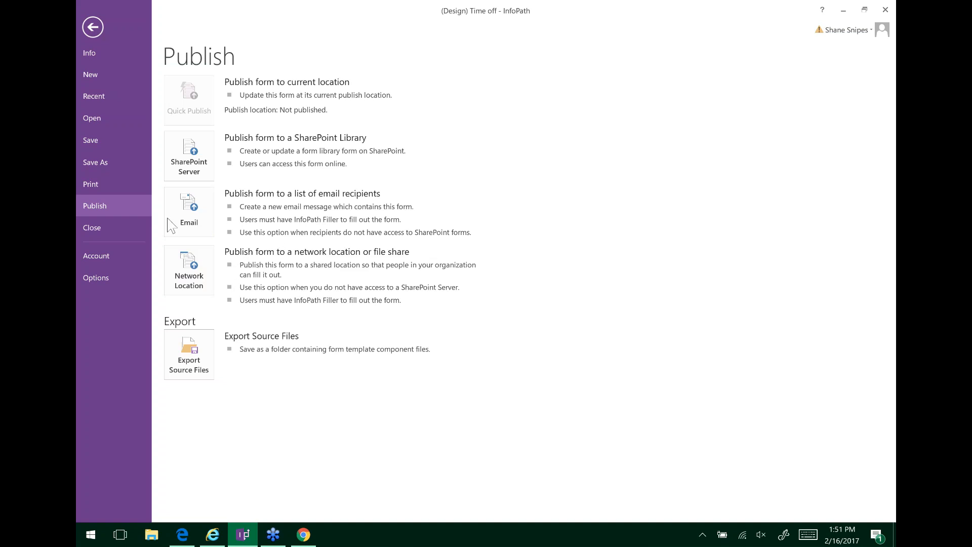
click(188, 165)
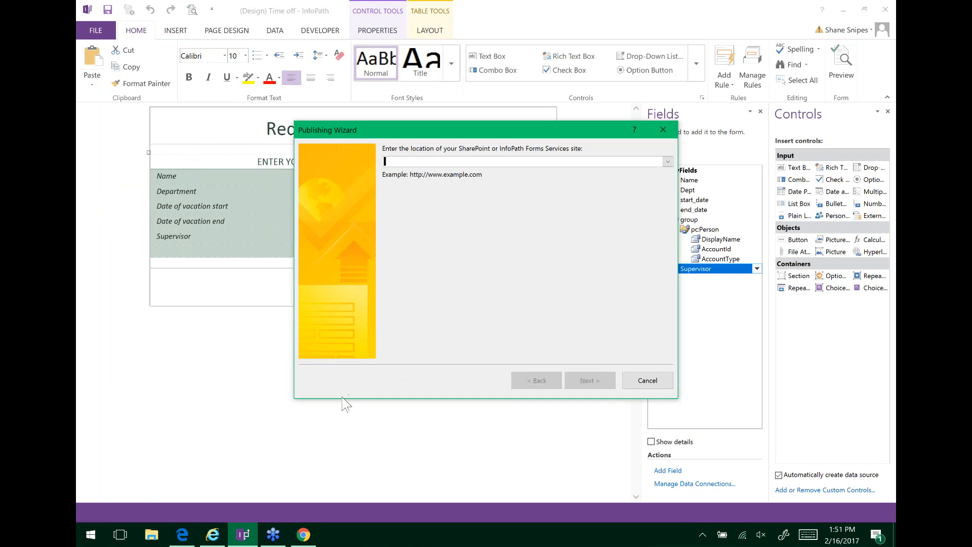
Copy the 123Sharepoint home page address from the browser and use it as the publishing location for the form
click(213, 536)
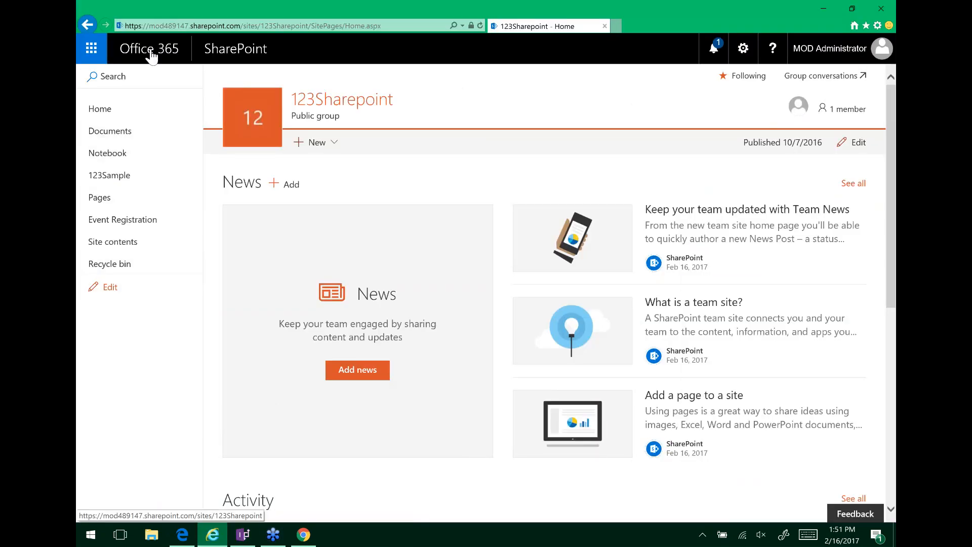
click(213, 25)
key(ctrl+c)
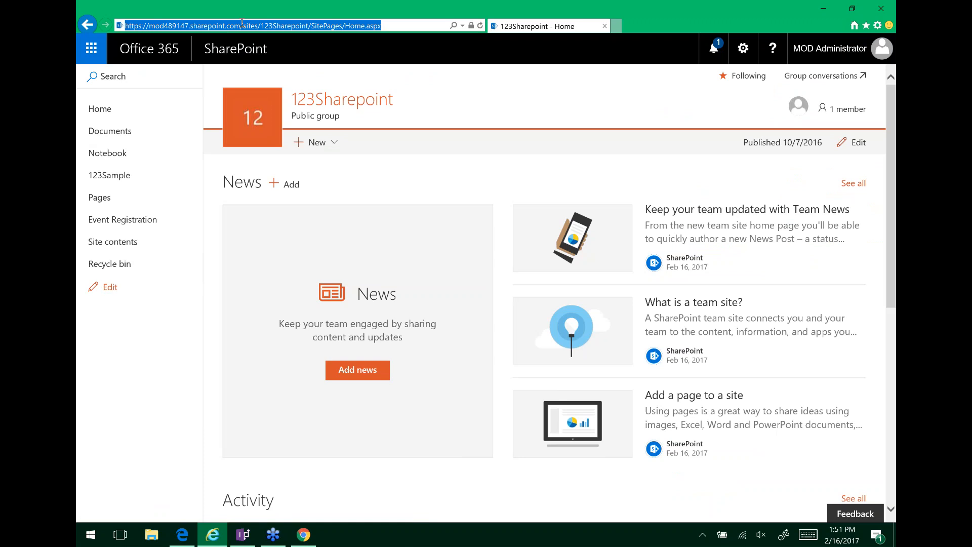
key(alt+Tab)
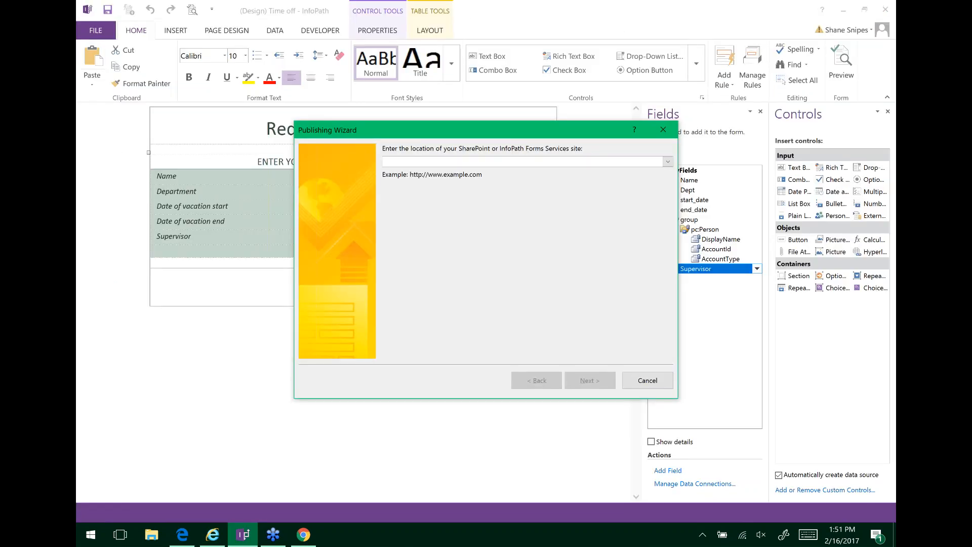
key(ctrl+v)
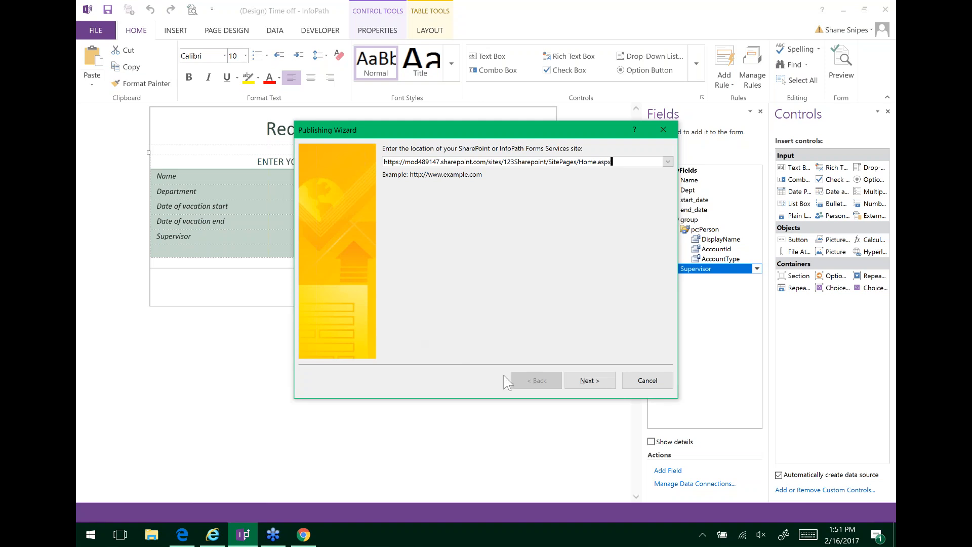
click(589, 381)
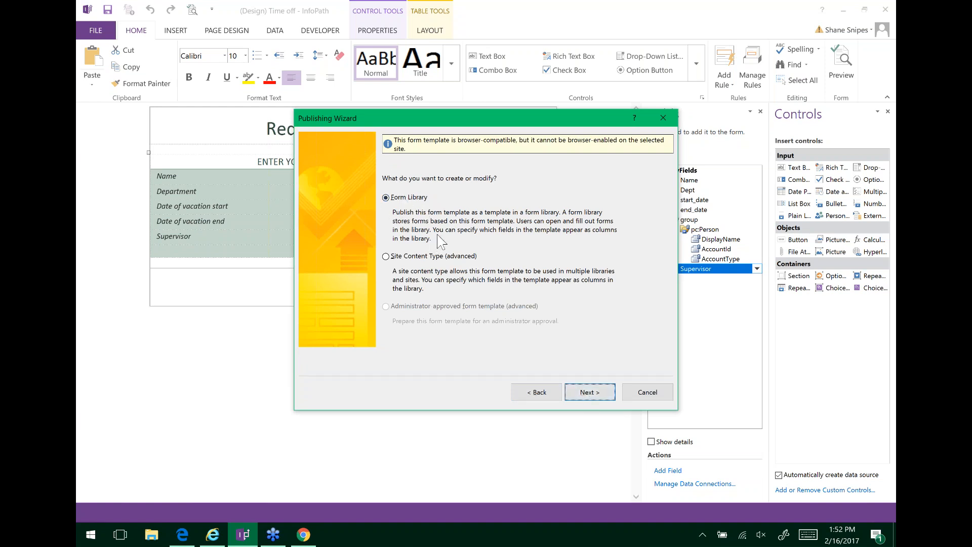
Publish the template as a form library, creating a new one named 123ClassSample
click(587, 395)
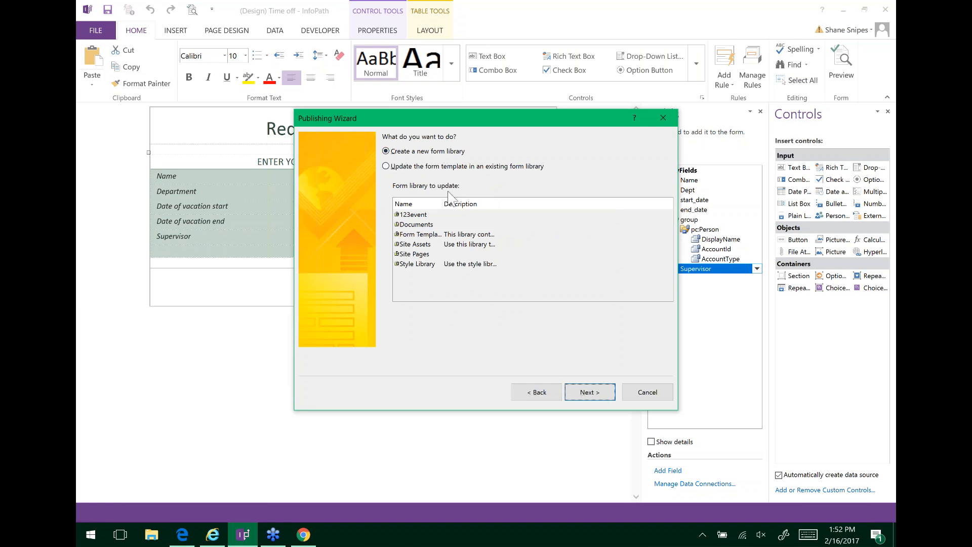
click(590, 393)
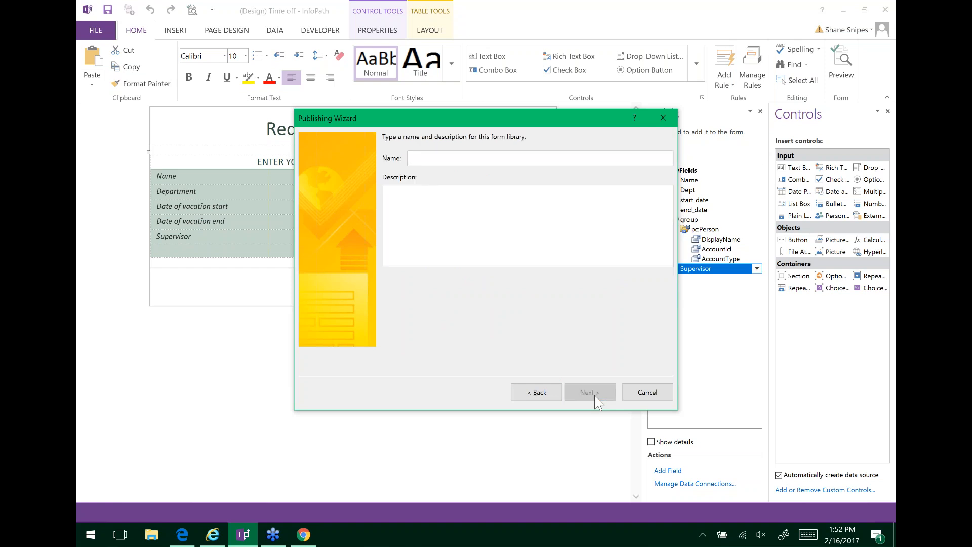
text(123Class)
key(BackSpace)
text(Samples)
key(BackSpace)
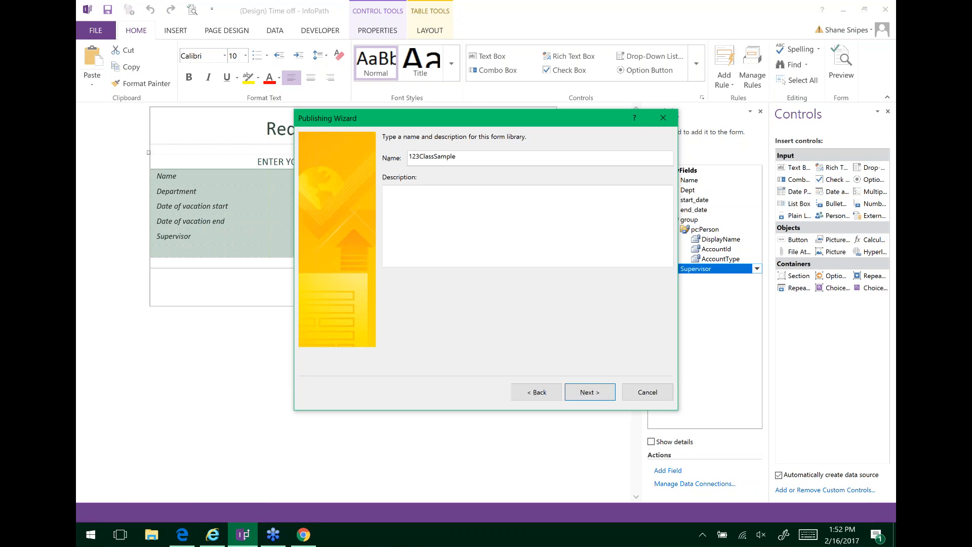
key(Return)
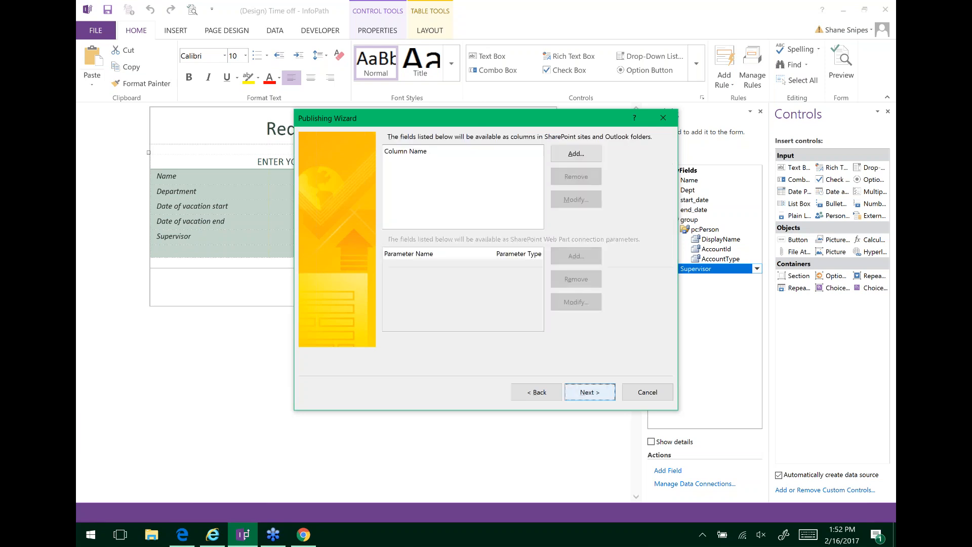
Look over the form fields available as library columns and close the selection without adding one
click(575, 155)
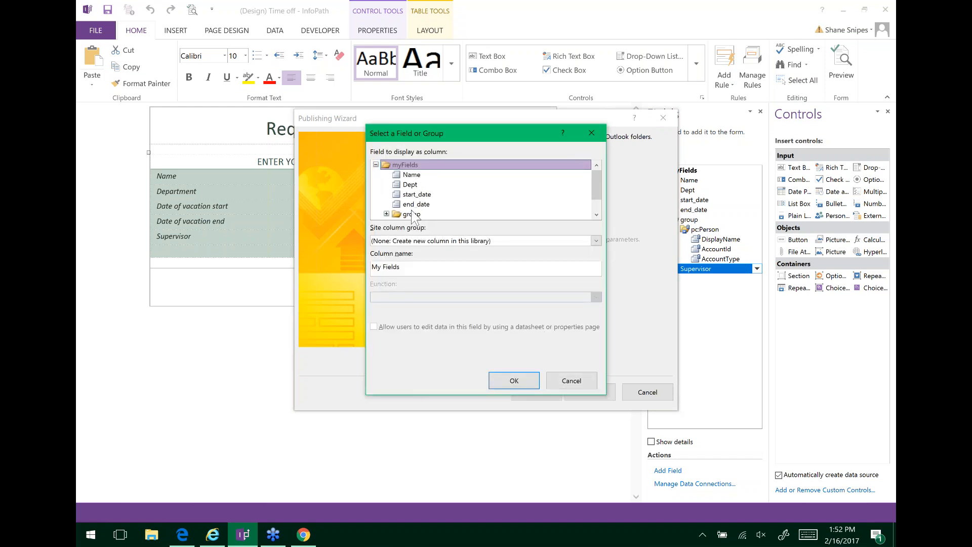
click(591, 132)
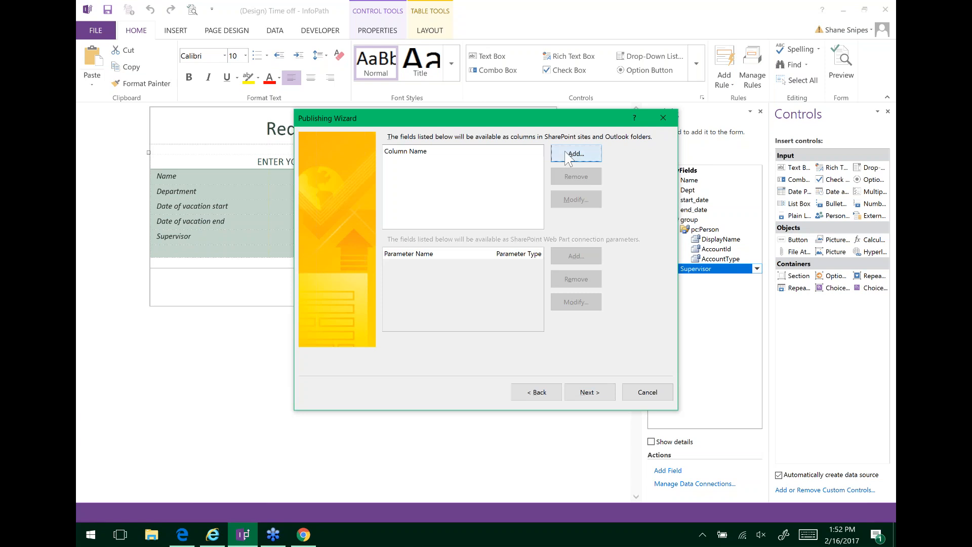
Add the Name and Dept fields as columns of the library being published
click(567, 157)
click(411, 176)
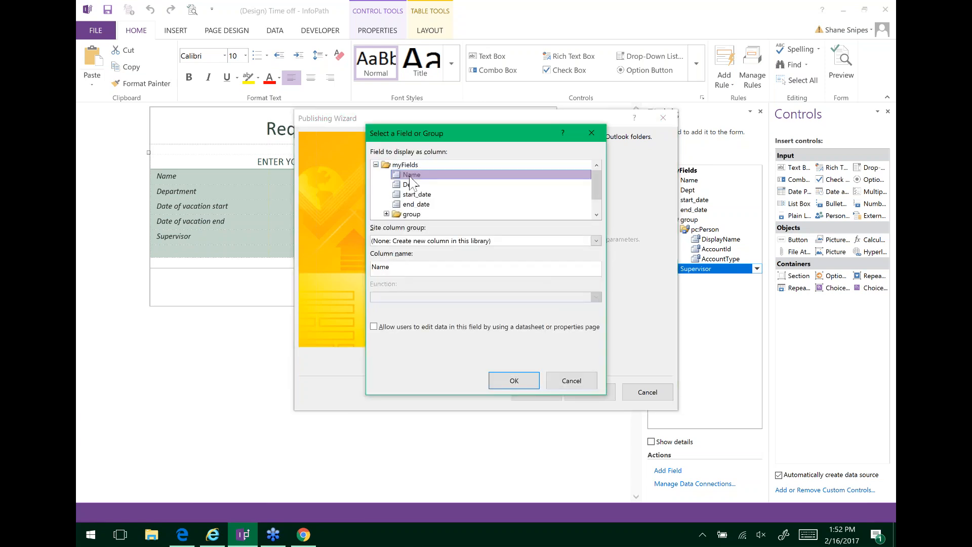
click(512, 381)
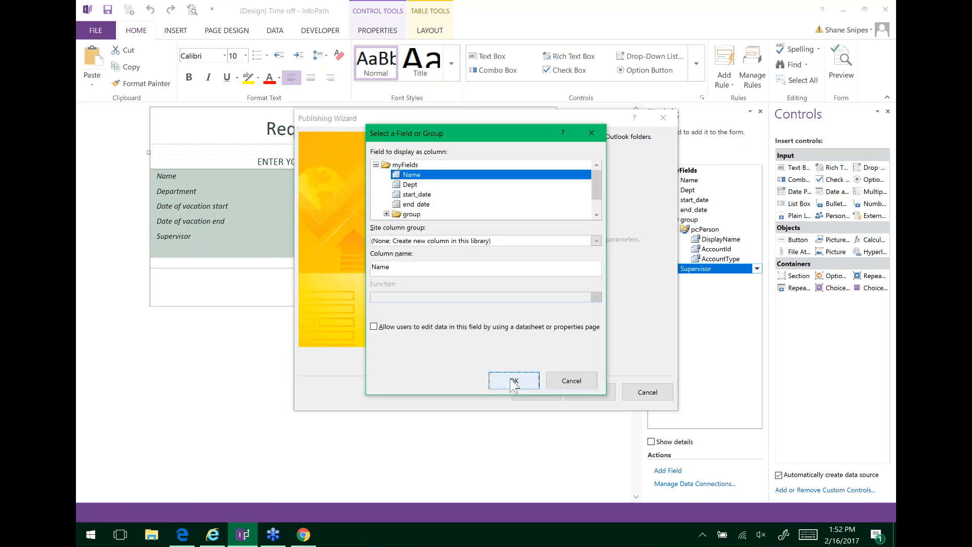
click(570, 154)
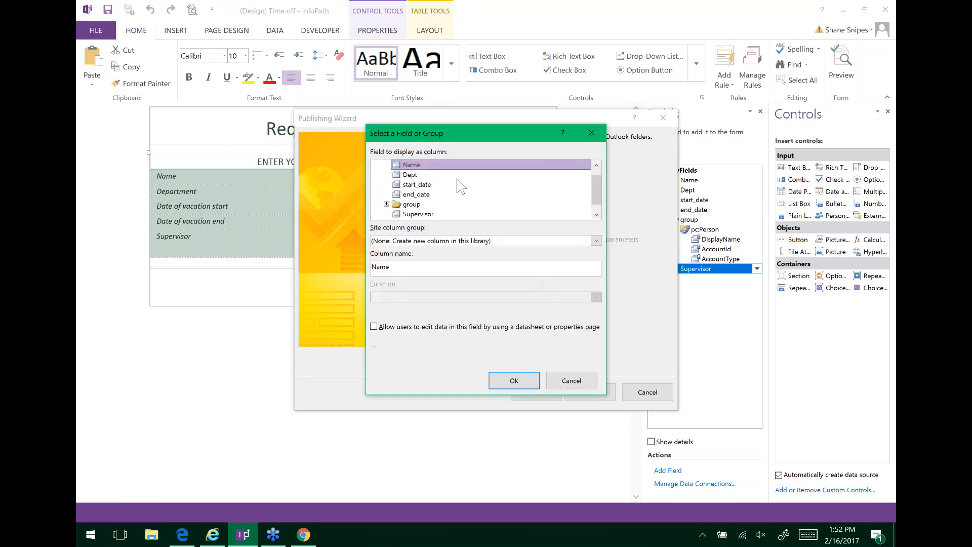
click(457, 176)
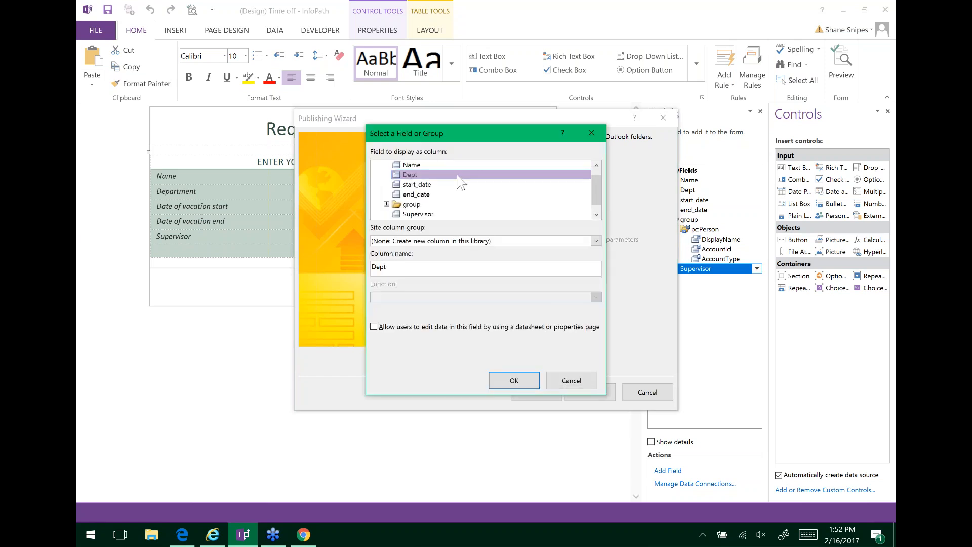
click(512, 380)
Add the start_date and end_date fields as the Start Date and End Date library columns
click(575, 153)
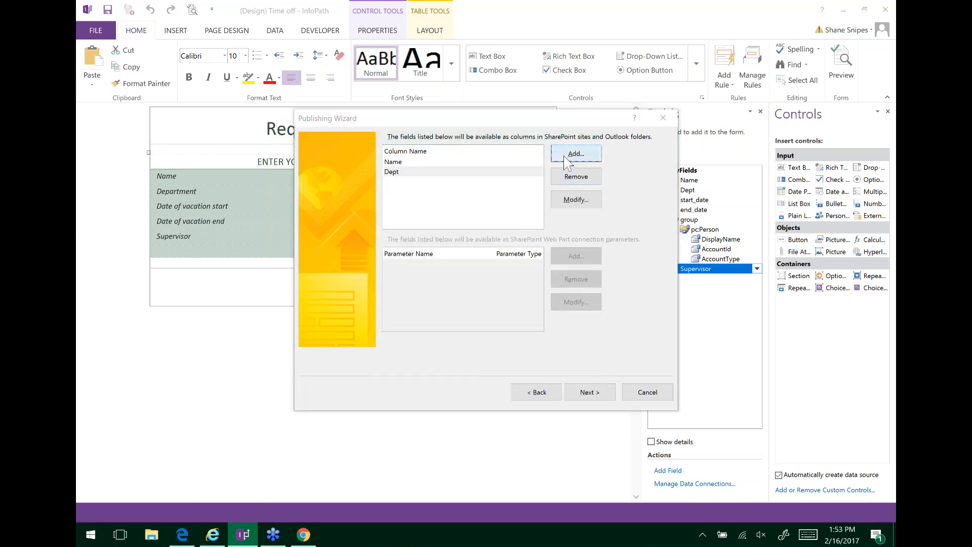
click(417, 175)
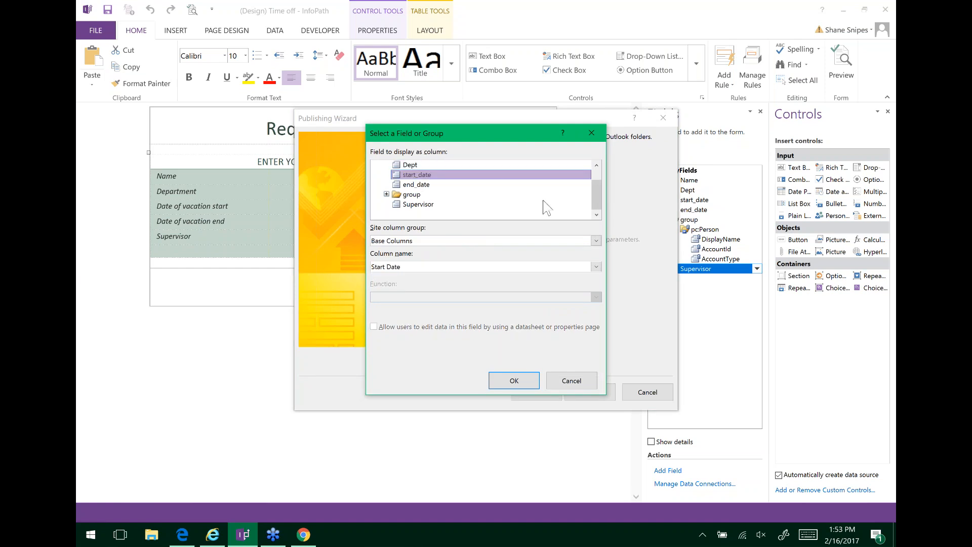
click(513, 381)
click(565, 154)
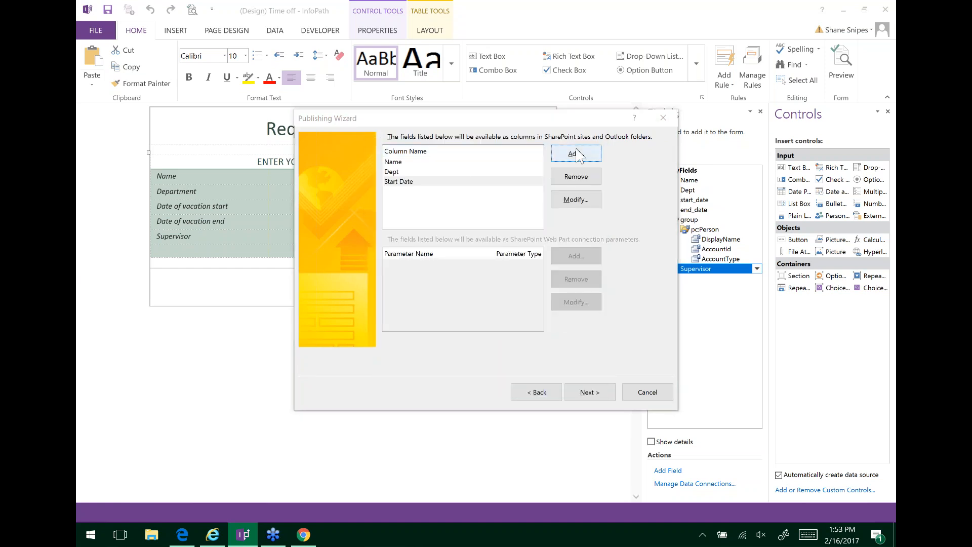
click(432, 186)
click(514, 381)
Add the Supervisor field as a new column in the library
click(571, 153)
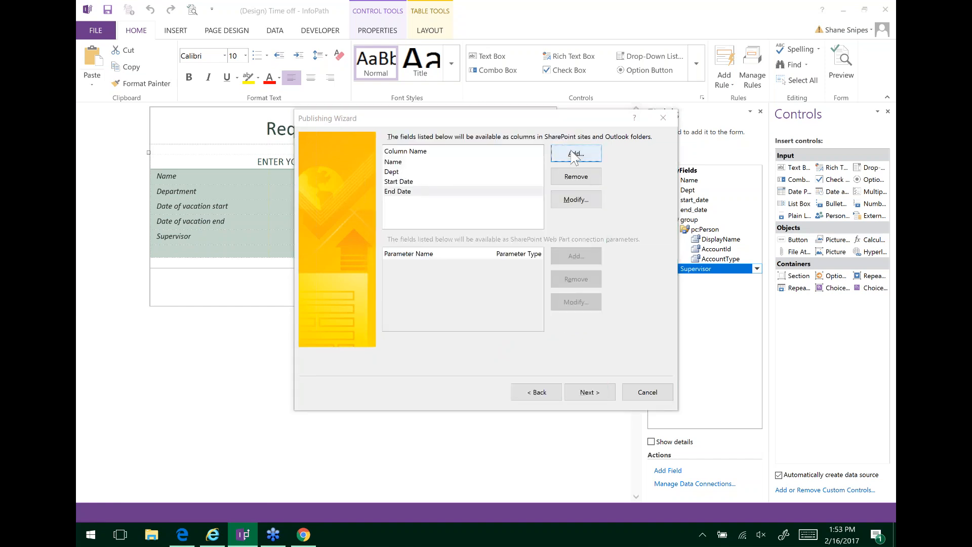
click(459, 204)
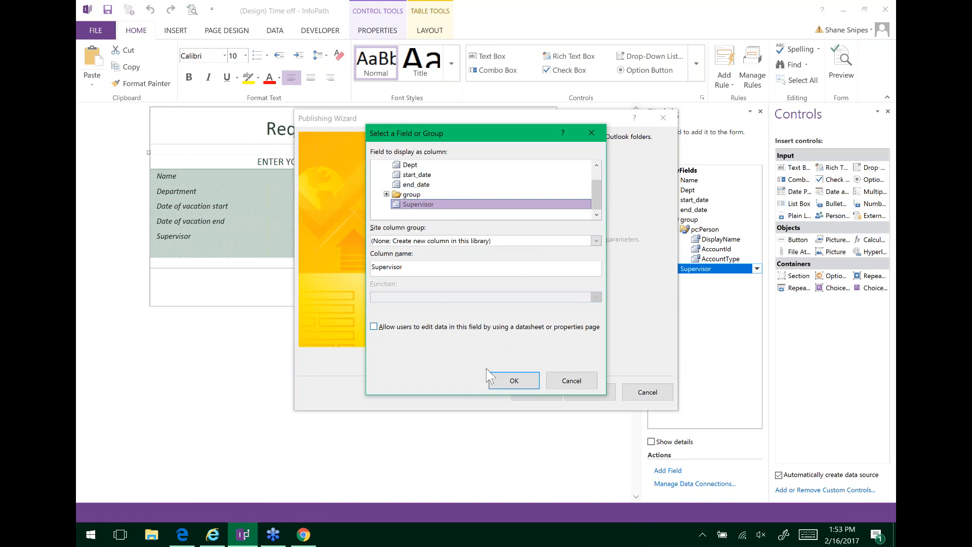
click(512, 380)
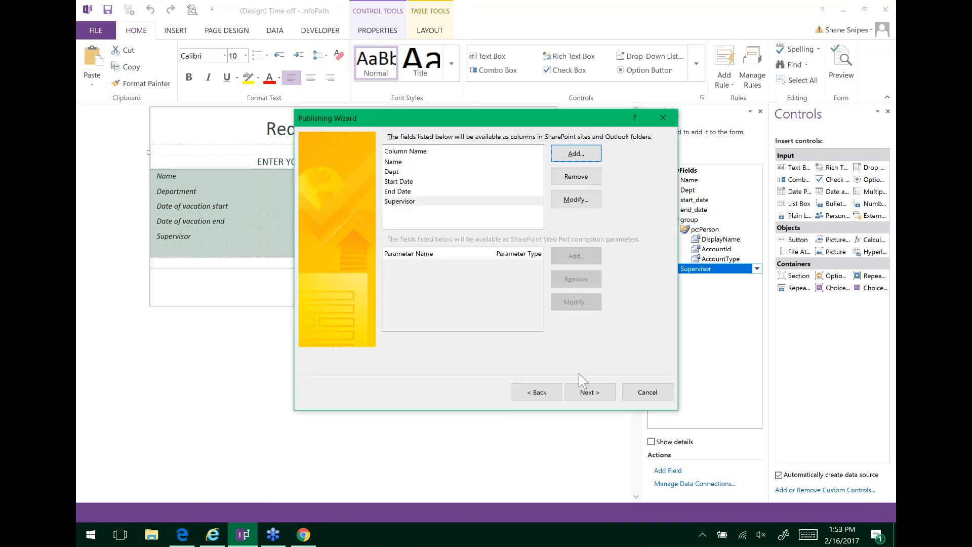
Publish the form template to the 123ClassSample library and open that form library on finishing
click(588, 393)
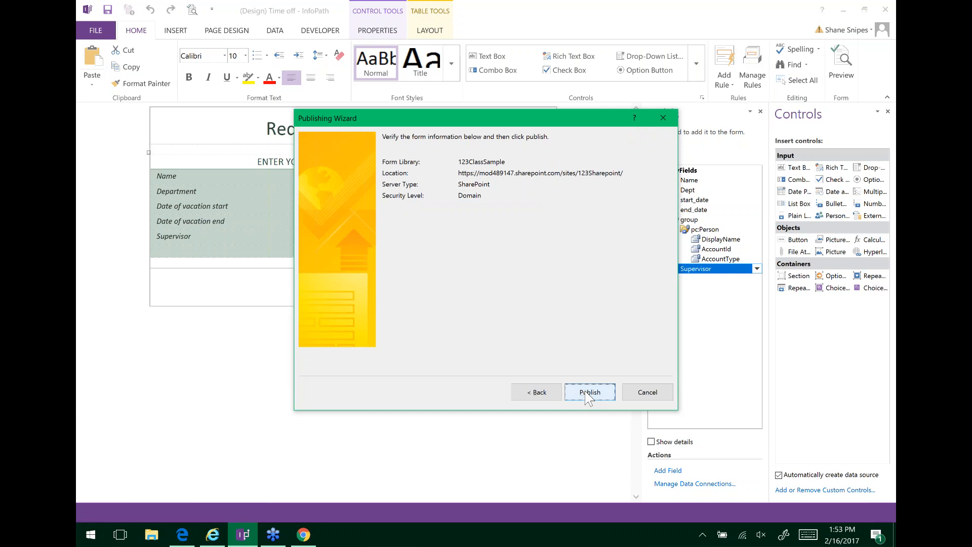
click(587, 393)
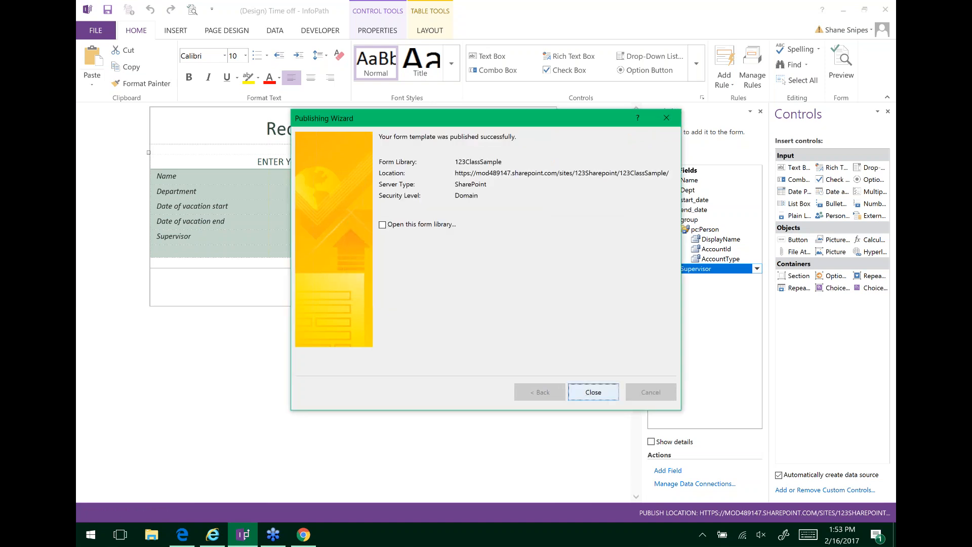
click(384, 224)
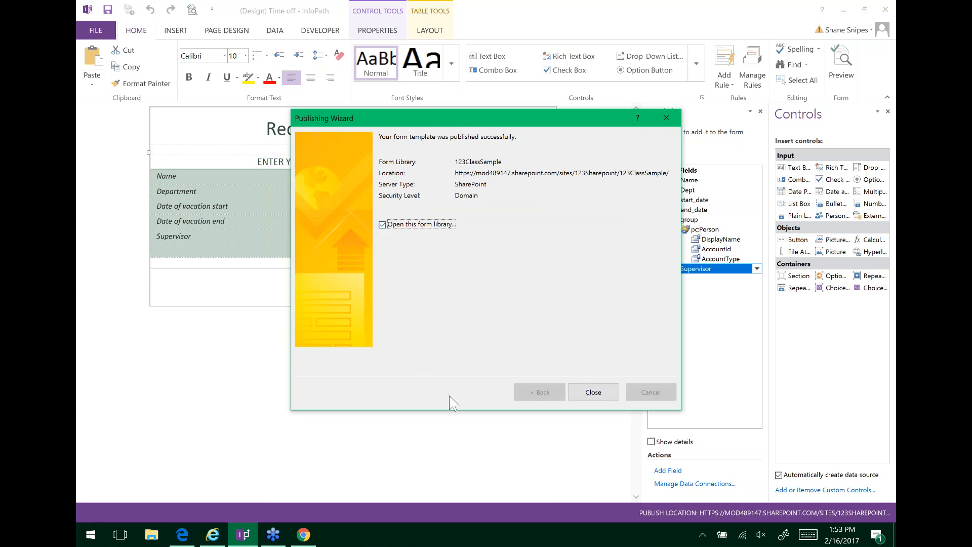
click(593, 392)
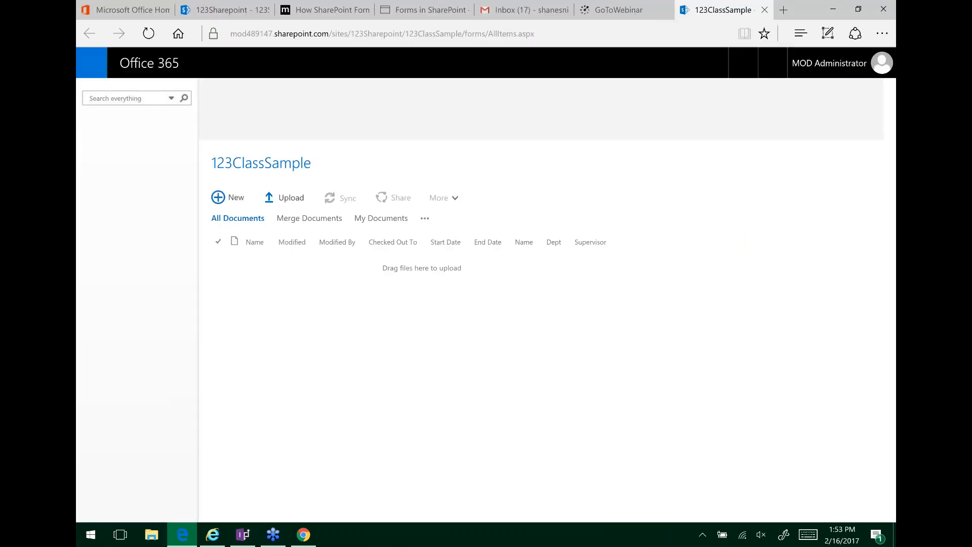
Try to create a new form in the 123ClassSample library and return to the form design in InfoPath
click(221, 200)
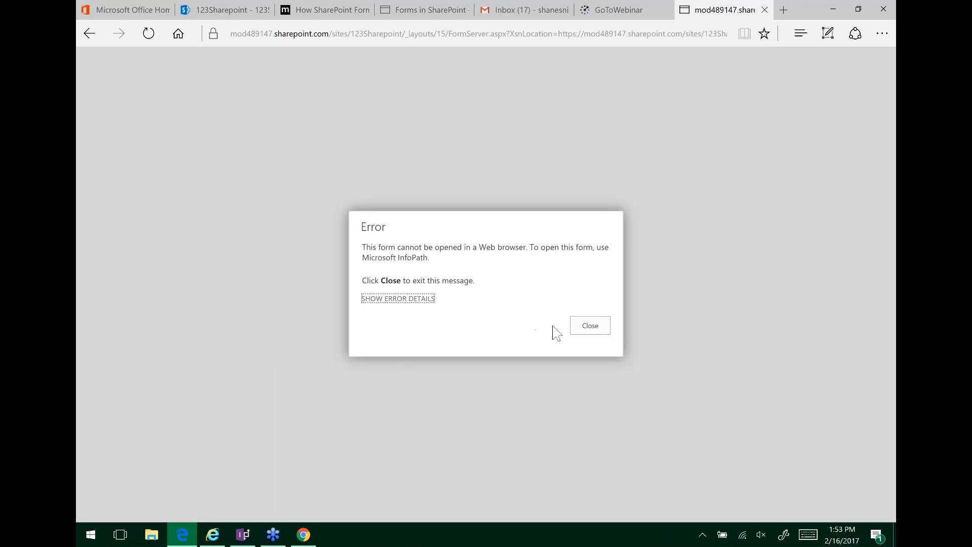
click(588, 326)
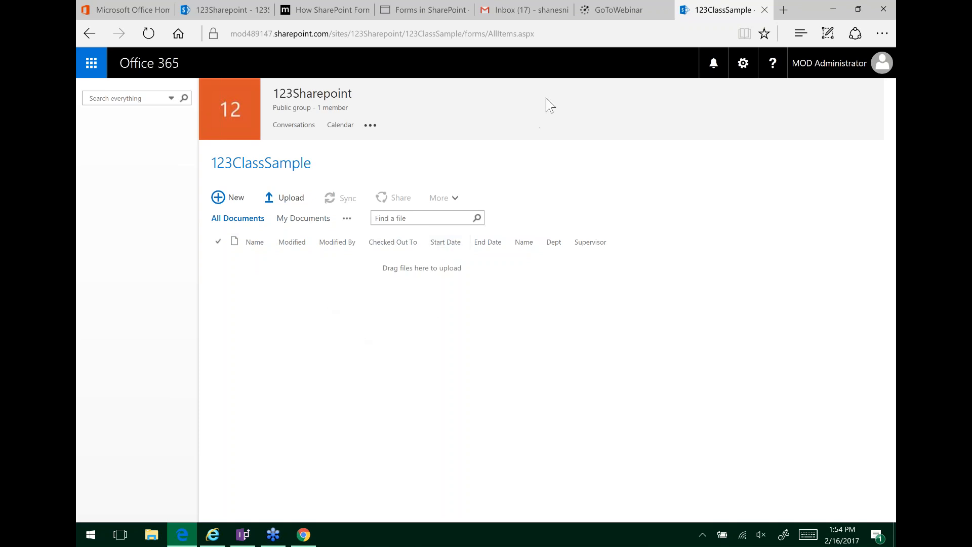
click(244, 535)
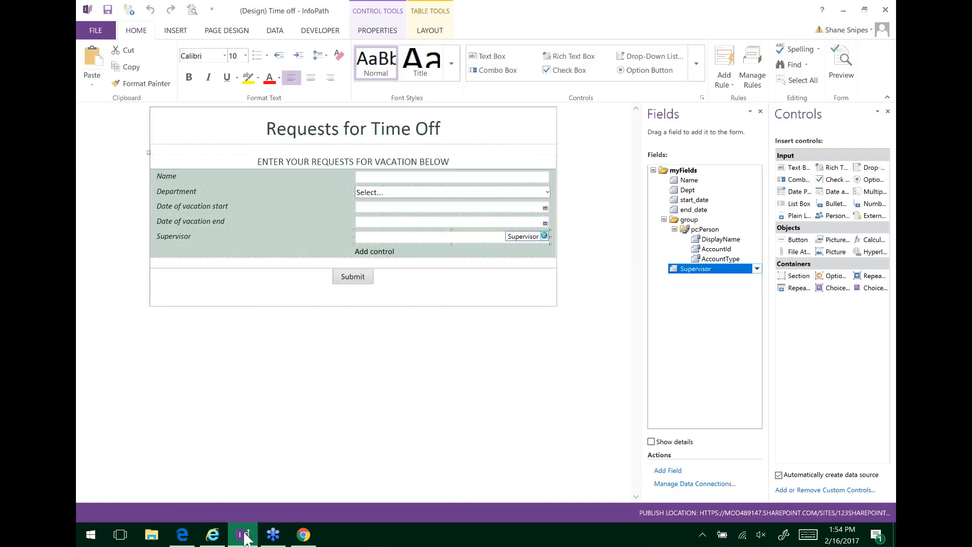